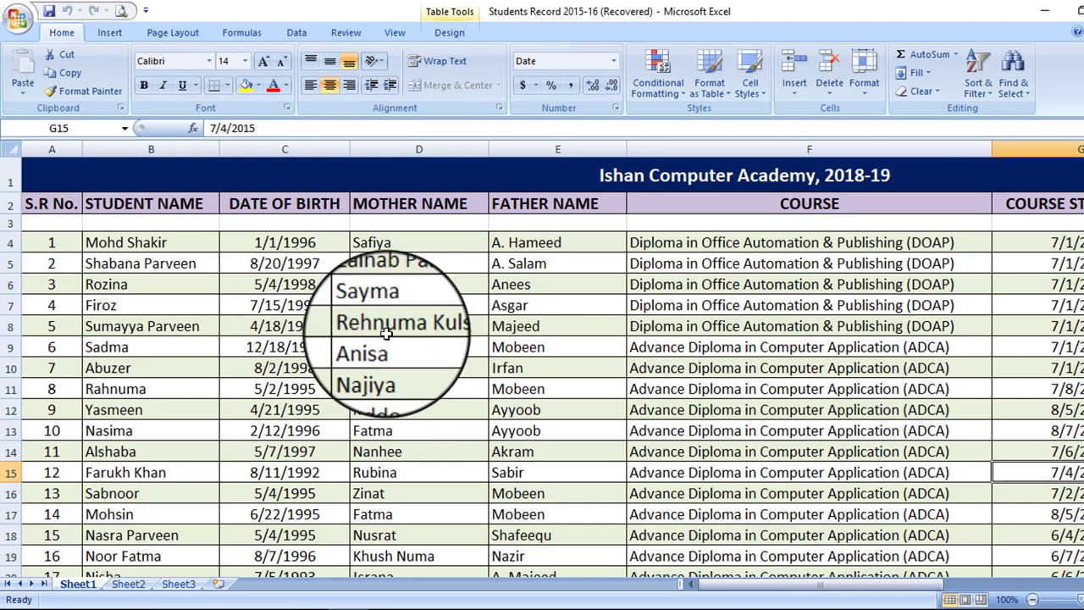
Open Print Preview of the student record, zoom in and look through the pages.
scroll(375, 339, "down", 3)
scroll(650, 538, "down", 3)
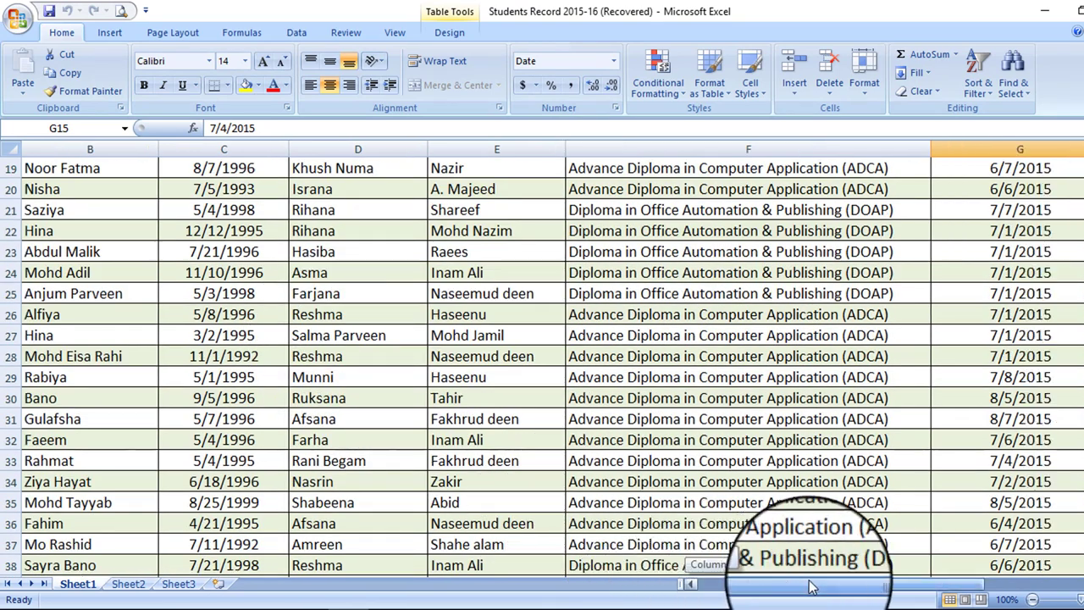
scroll(830, 554, "right", 4)
scroll(557, 436, "up", 6)
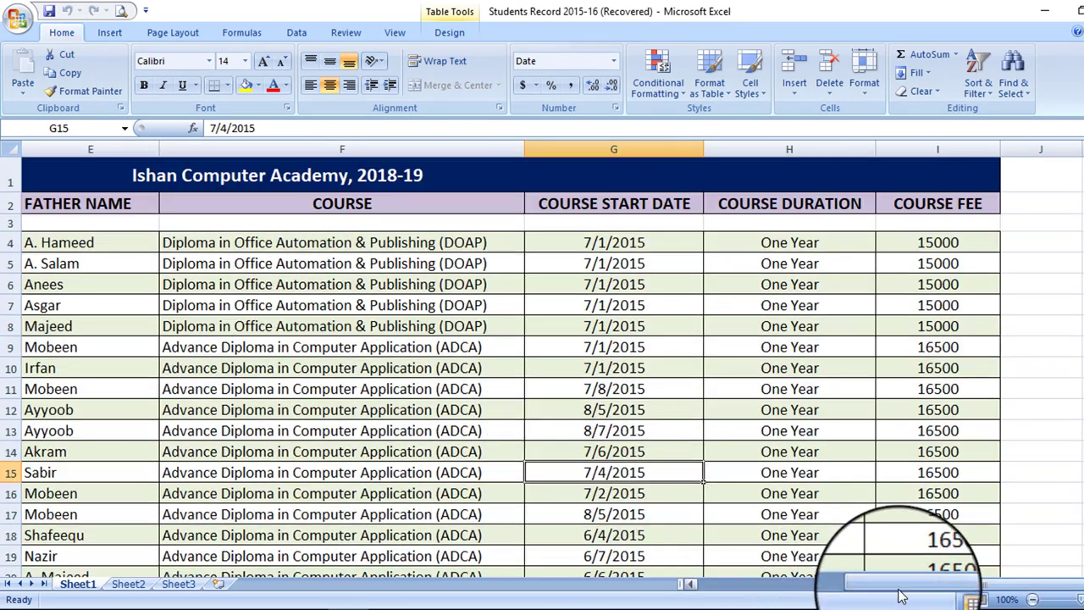
scroll(906, 582, "left", 3)
left_click(16, 15)
mouse_move(53, 204)
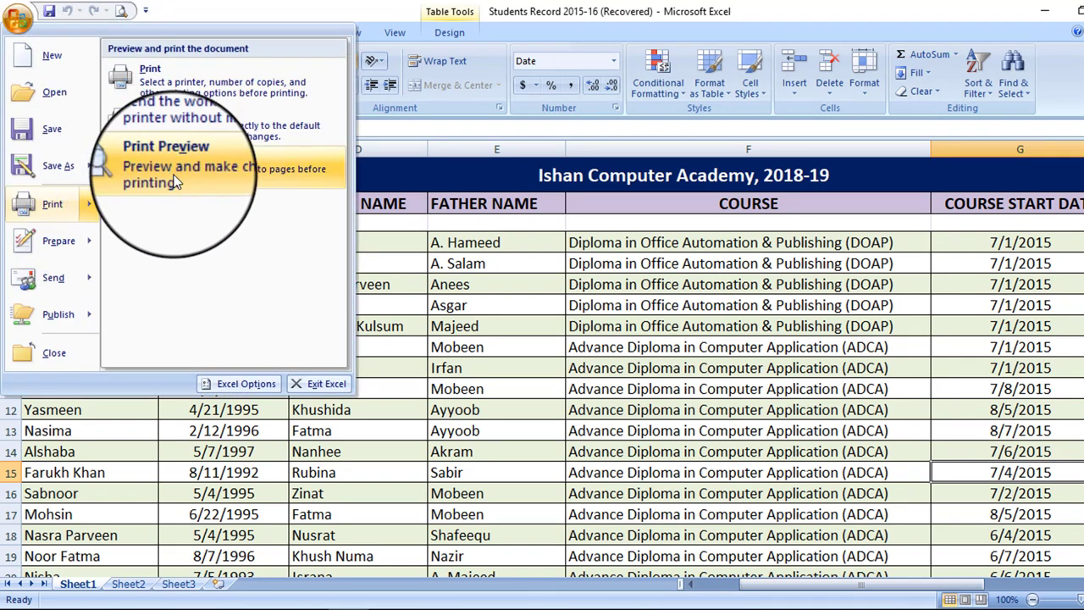
left_click(171, 163)
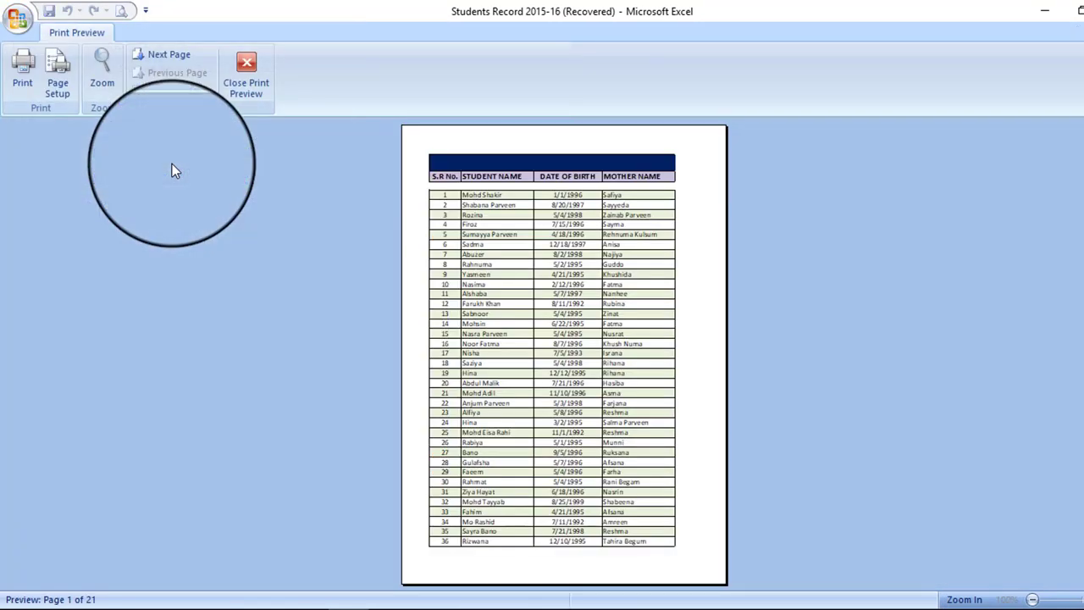
left_click(505, 215)
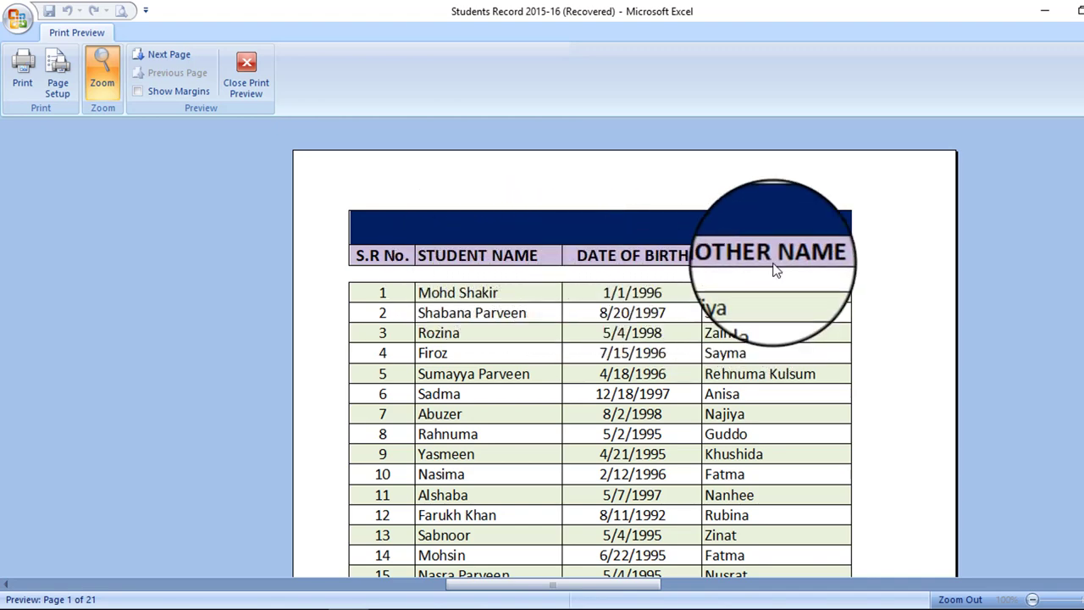
scroll(776, 269, "down", 3)
scroll(774, 266, "down", 3)
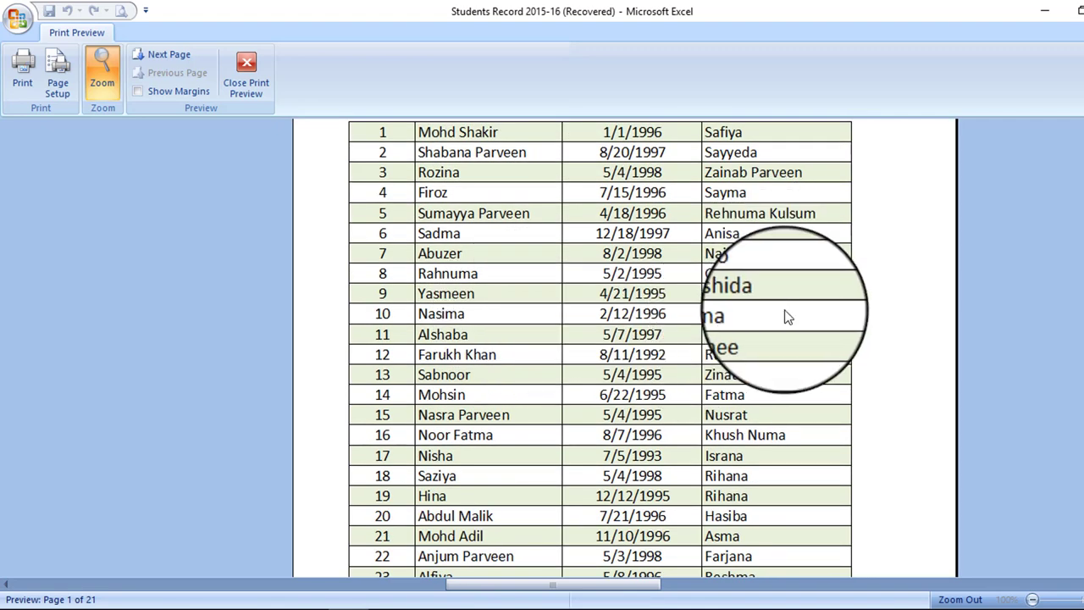
scroll(786, 314, "down", 2)
scroll(550, 330, "down", 2)
scroll(812, 396, "down", 3)
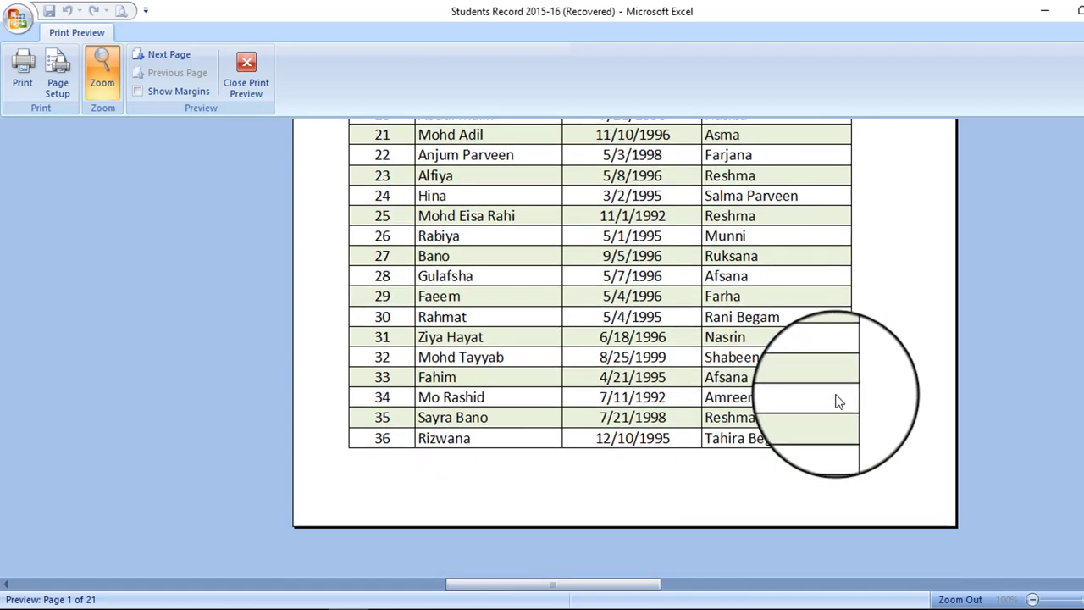
scroll(812, 396, "up", 4)
scroll(826, 397, "up", 5)
scroll(827, 396, "up", 1)
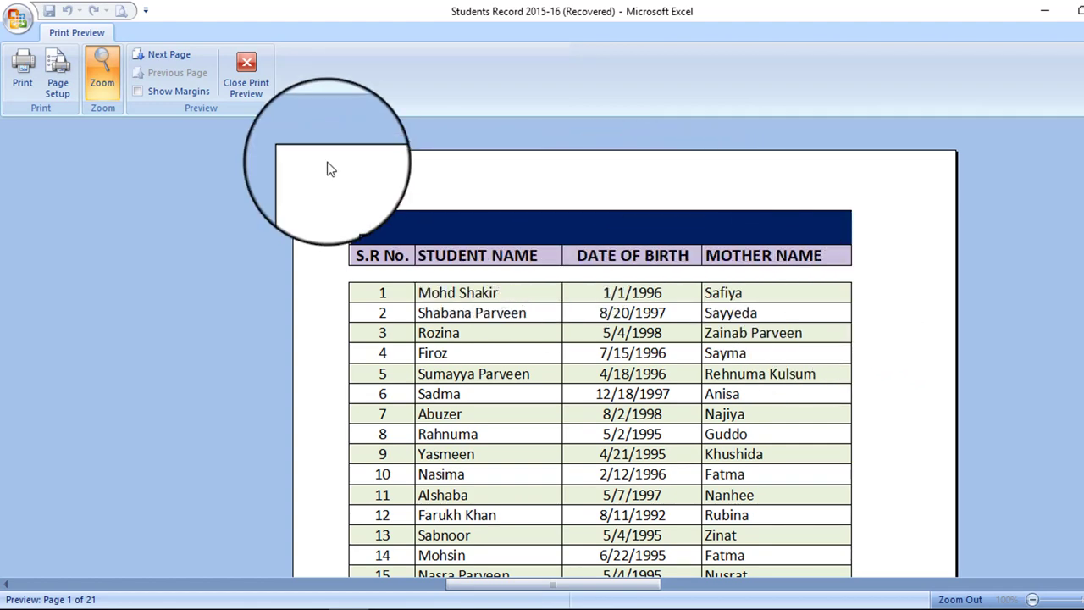
left_click(245, 76)
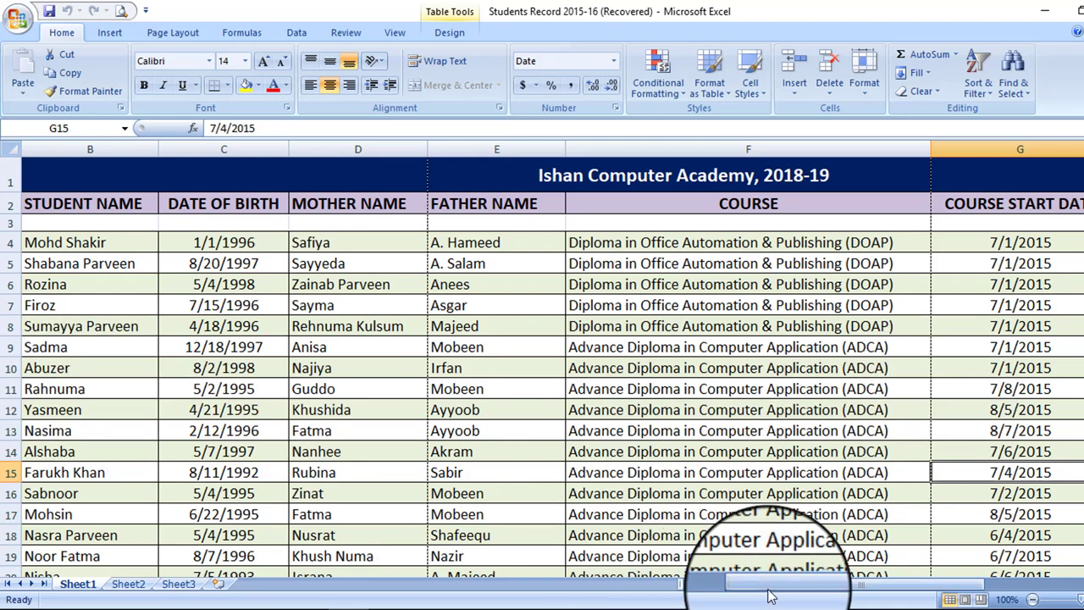
Switch Sheet1 to Page Layout view, showing the table split into 21 pages.
left_click_drag(771, 584, 750, 584)
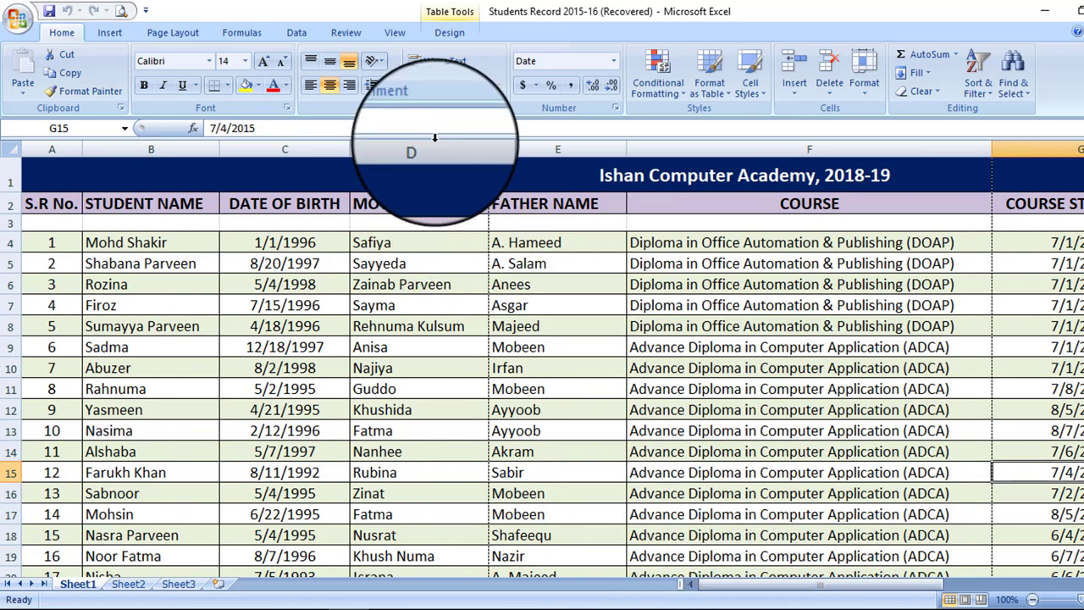
left_click(394, 33)
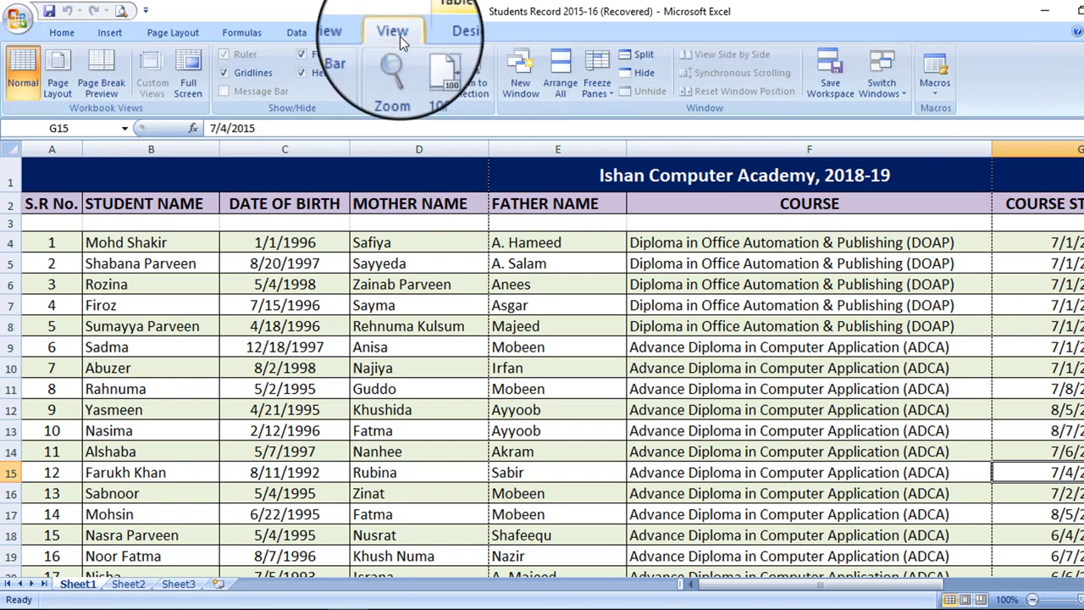
left_click(58, 70)
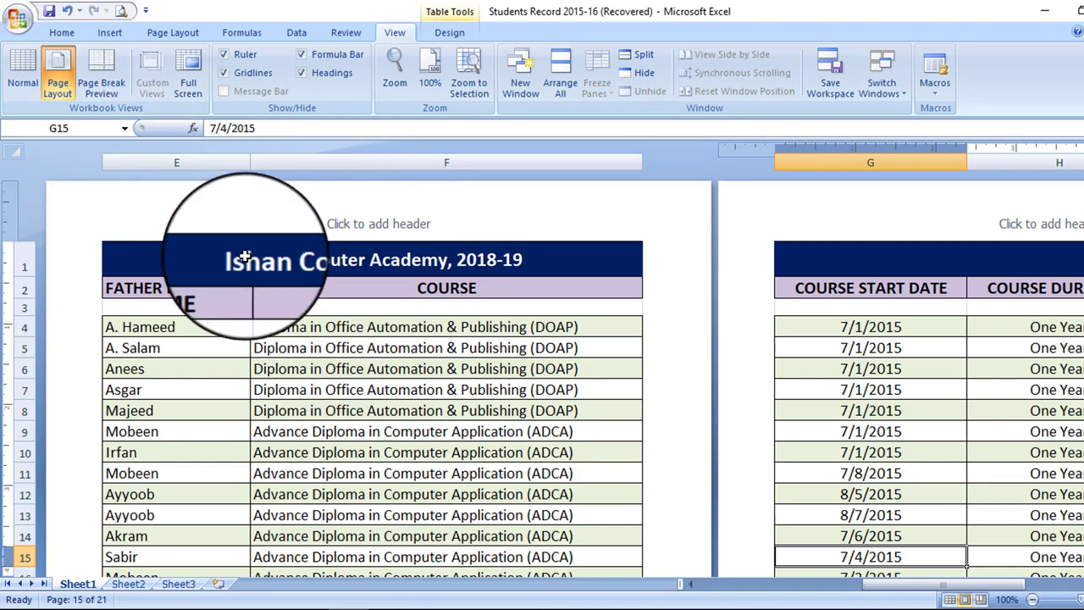
scroll(545, 302, "down", 3)
scroll(508, 387, "down", 5)
scroll(517, 392, "up", 4)
scroll(517, 392, "up", 5)
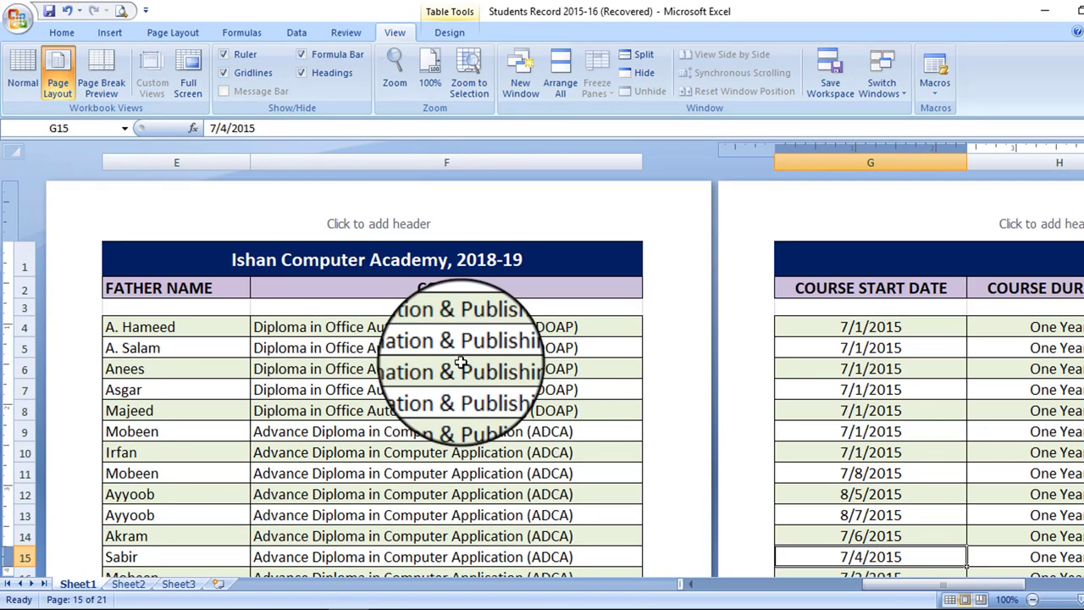
left_click(62, 32)
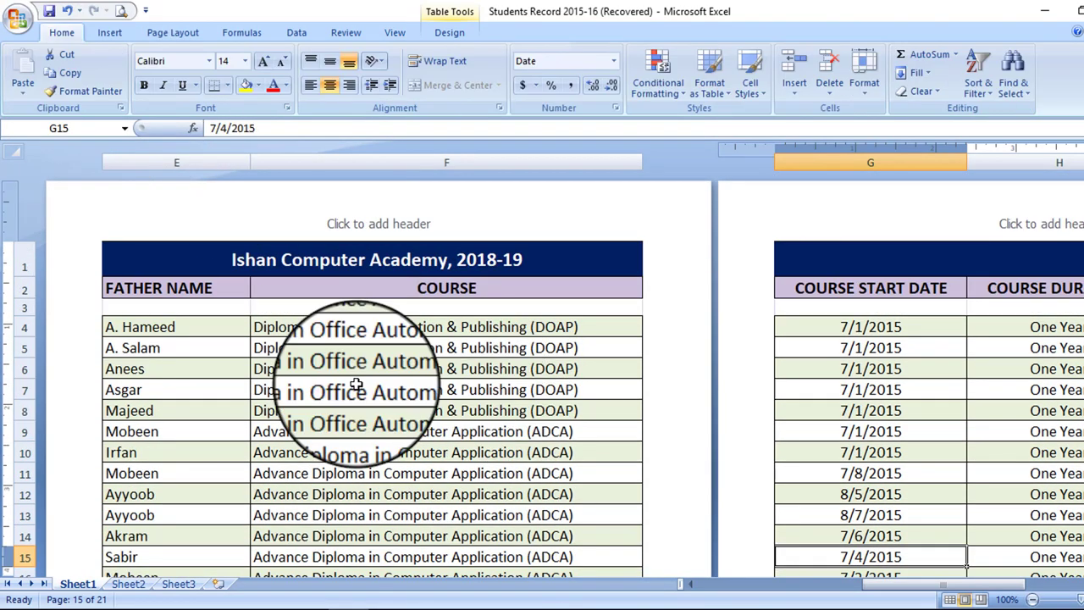
Set the page orientation to Landscape and check the resulting layout.
left_click(173, 33)
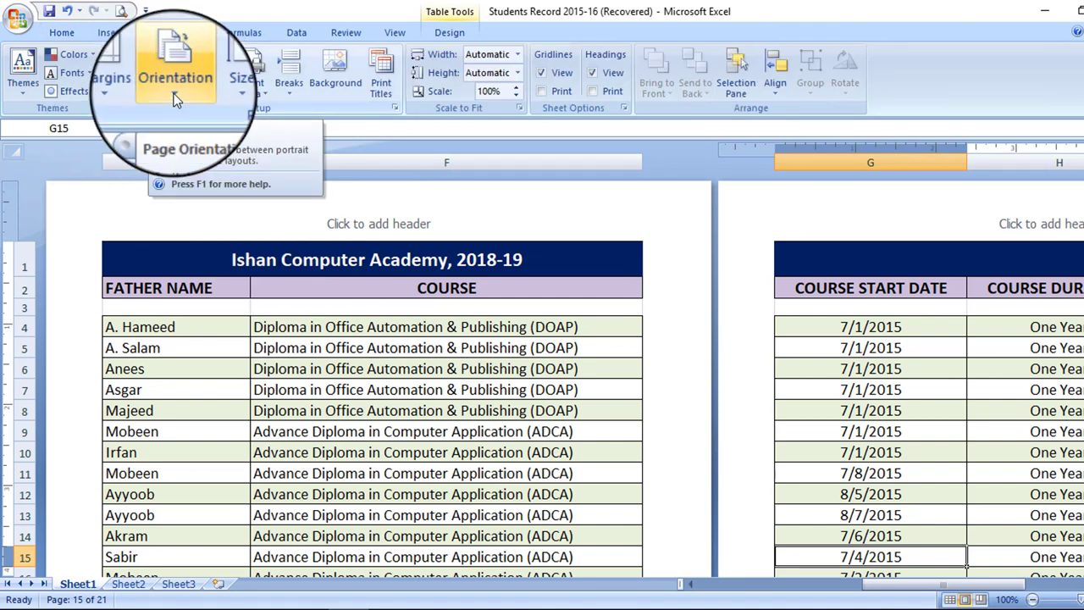
left_click(175, 99)
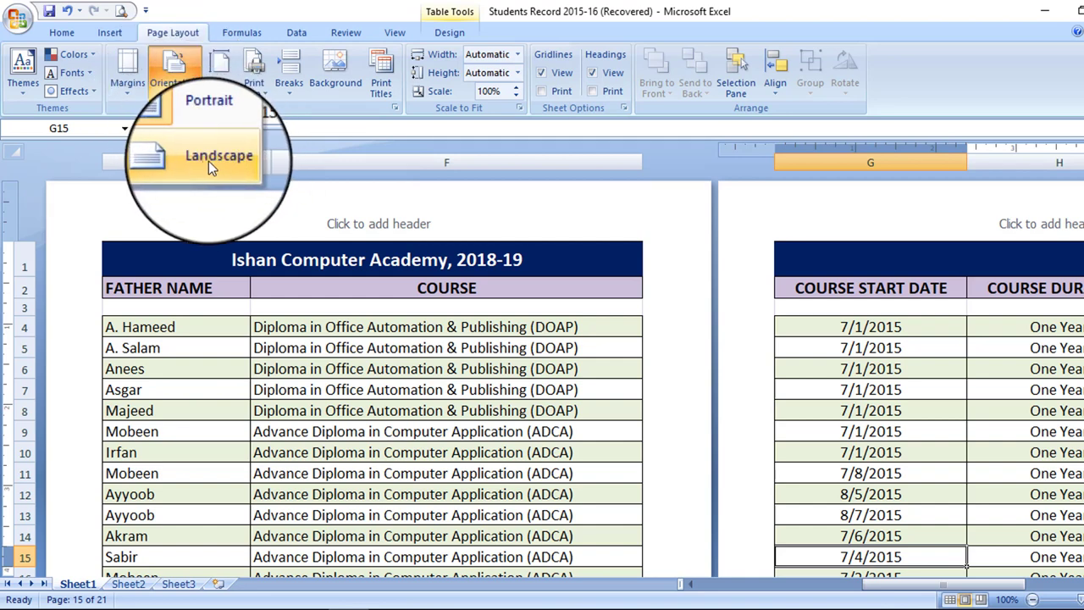
left_click(220, 161)
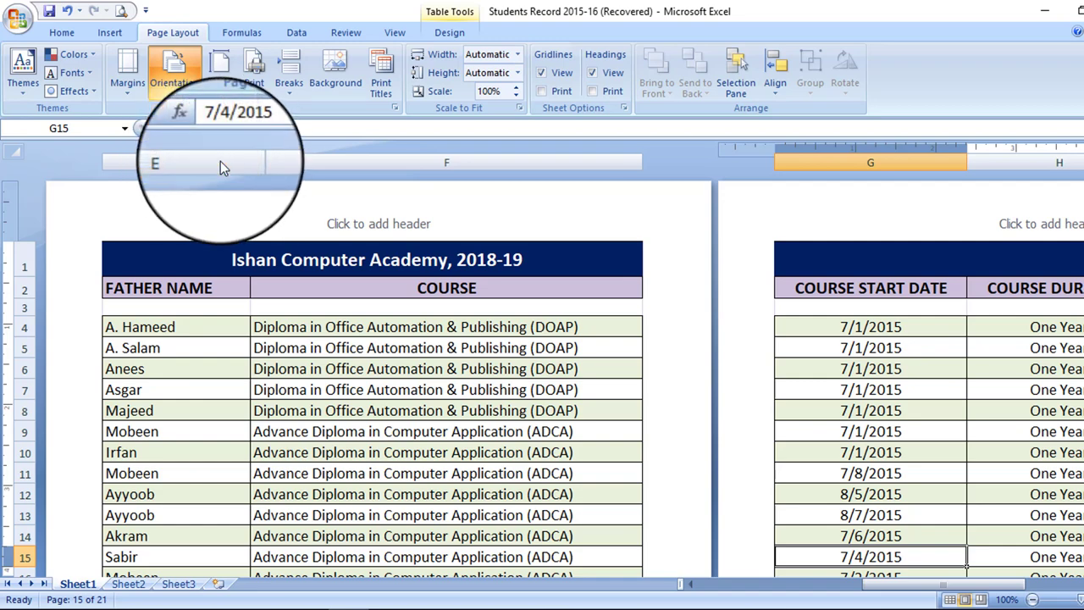
scroll(510, 418, "down", 5)
scroll(510, 419, "up", 5)
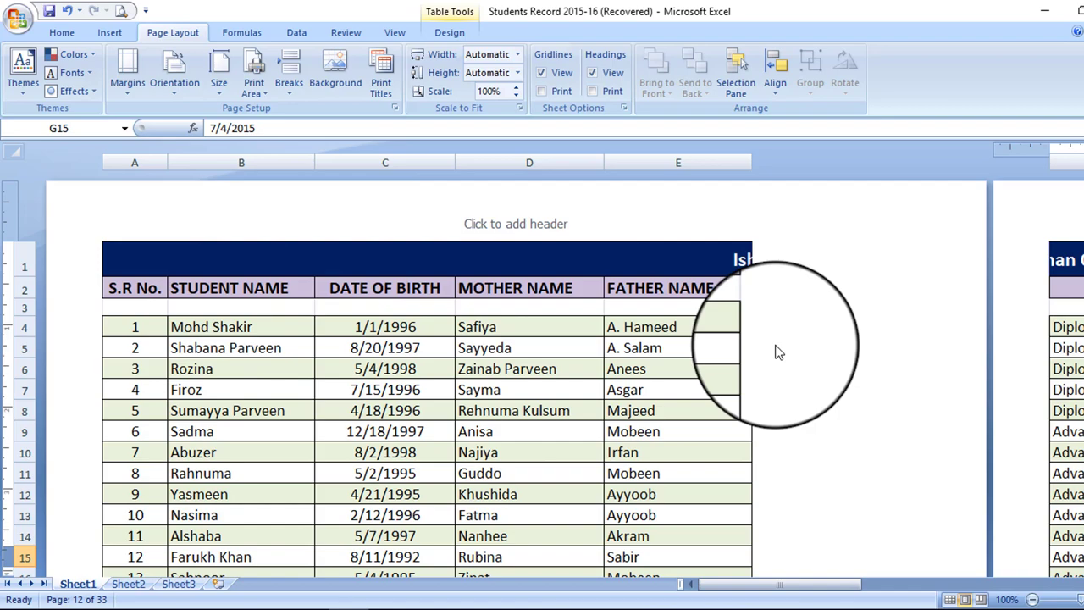
Compare Portrait orientation, then settle back on Landscape.
left_click(170, 85)
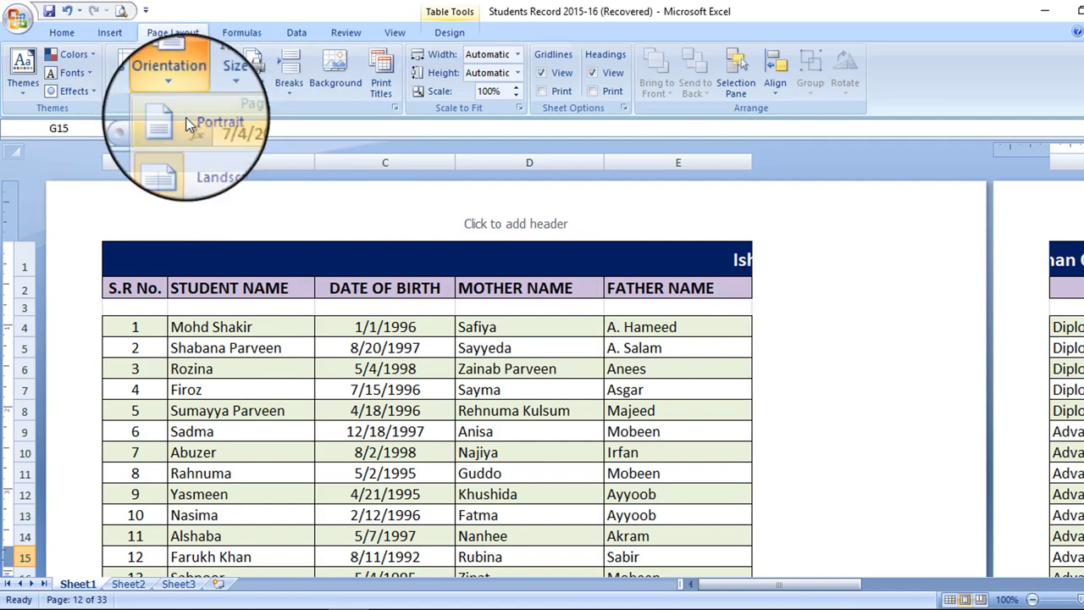
left_click(189, 125)
scroll(398, 390, "down", 2)
scroll(398, 390, "down", 2)
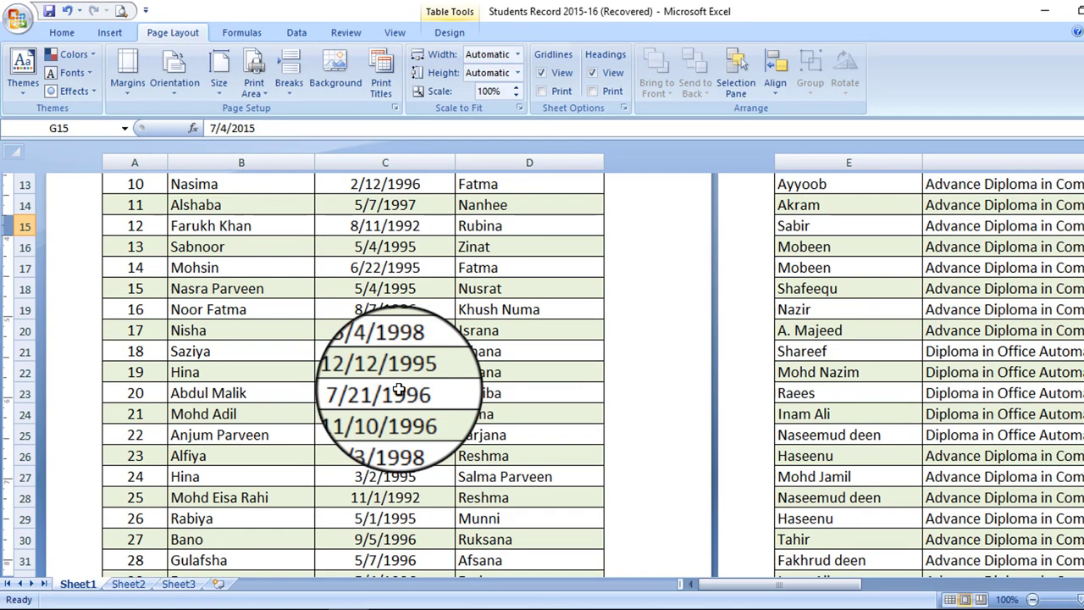
scroll(397, 390, "down", 3)
scroll(372, 387, "up", 8)
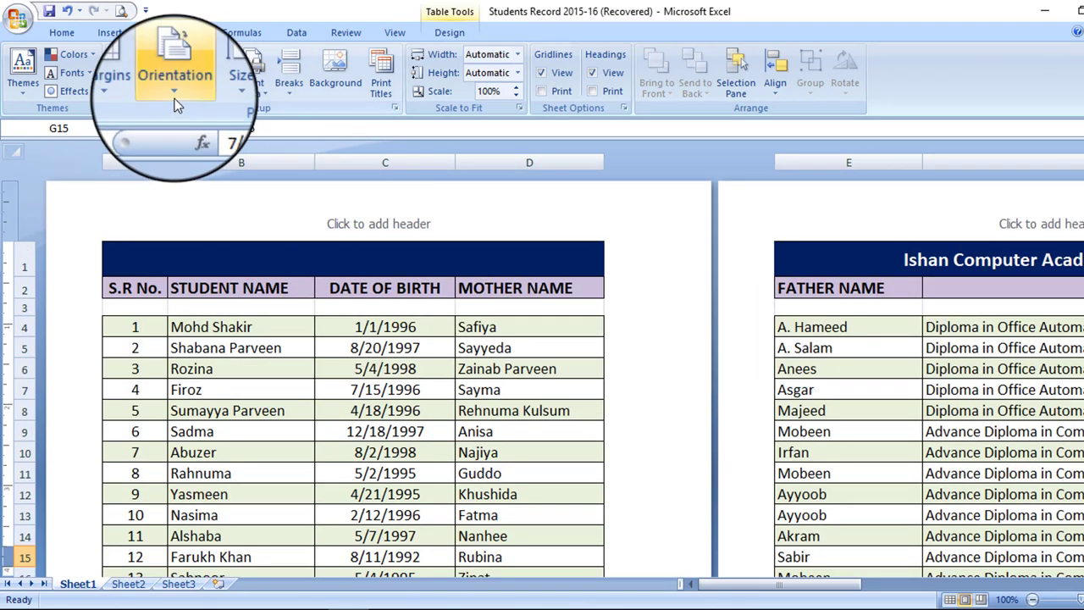
left_click(174, 75)
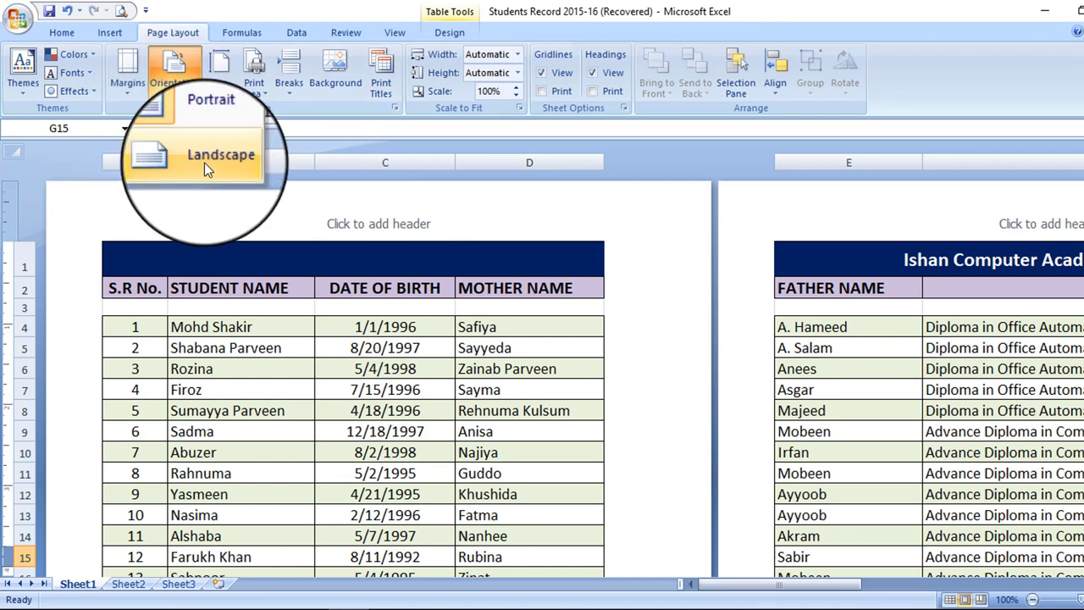
left_click(204, 163)
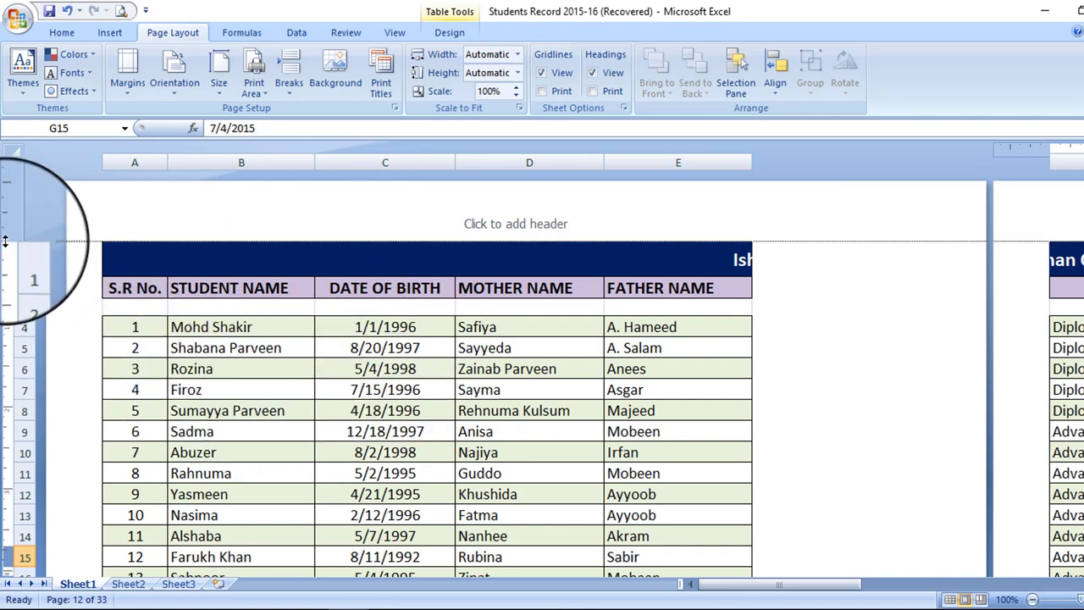
Shrink the top and left margins, then apply the Narrow margin preset.
left_click_drag(5, 241, 10, 194)
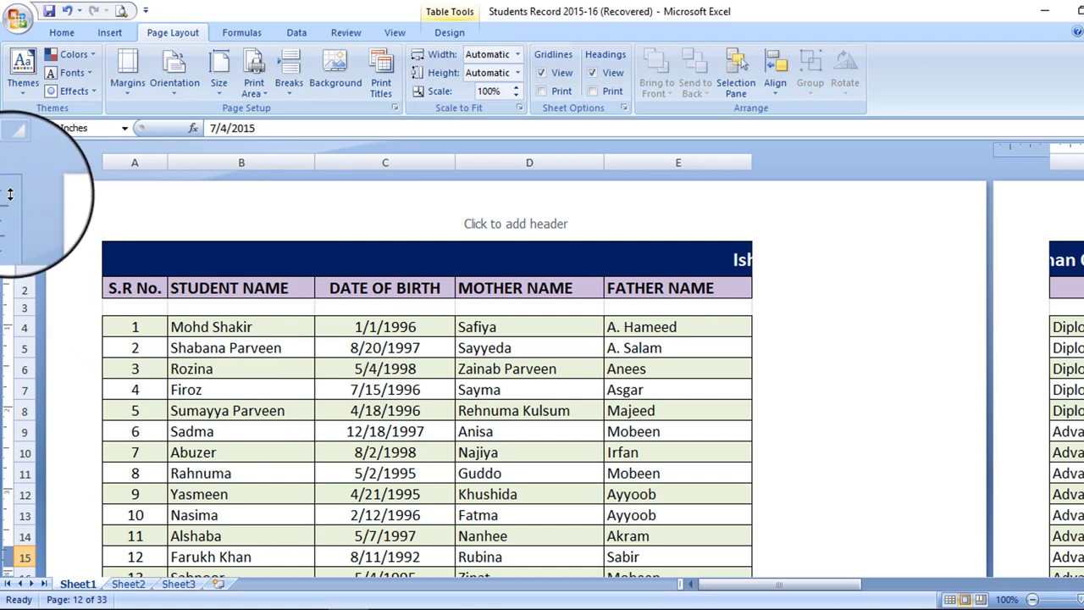
left_click_drag(102, 148, 26, 154)
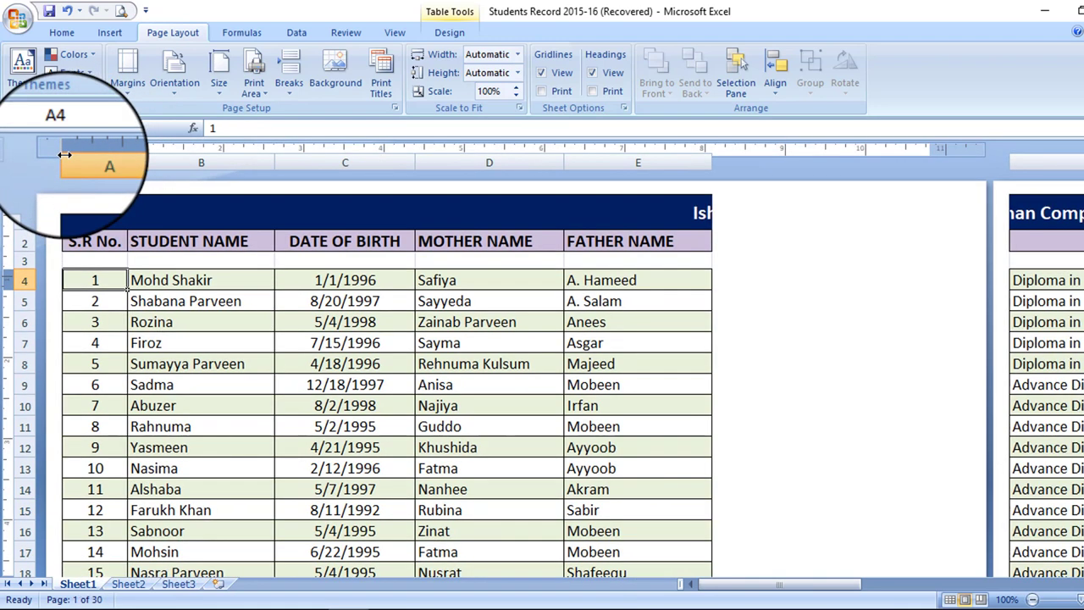
left_click(127, 76)
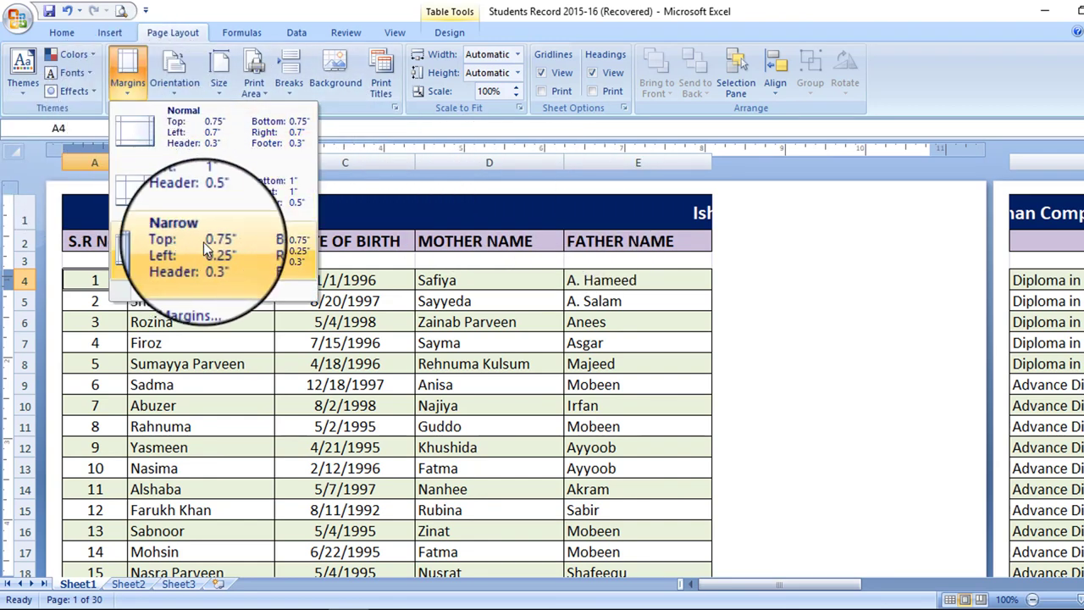
left_click(230, 247)
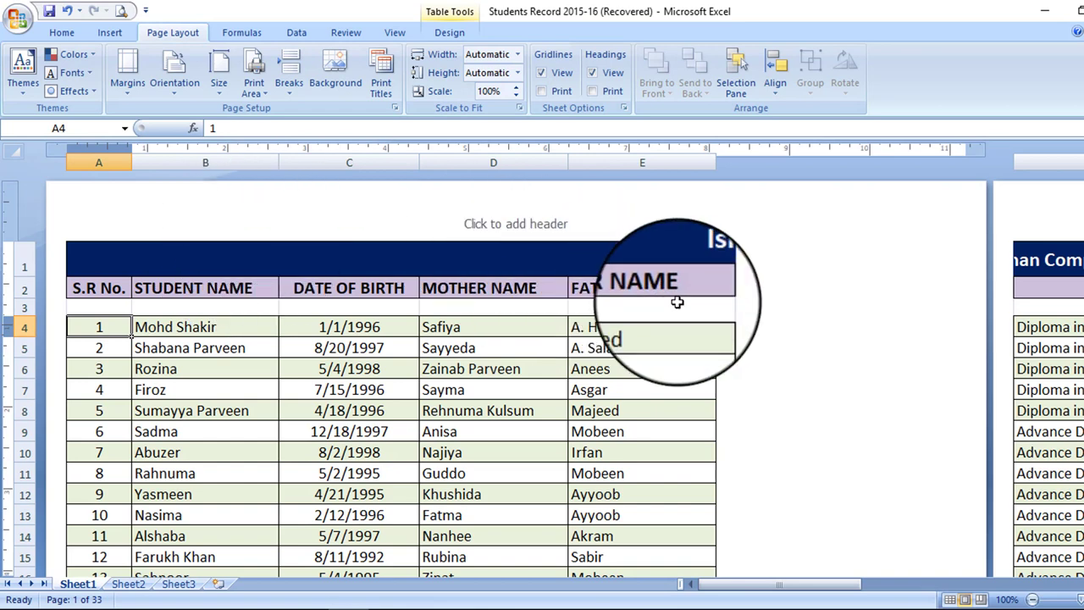
Reduce the top margin further, narrow the right margin to about 0.2, and lower the bottom margin.
left_click_drag(8, 243, 7, 197)
left_click(642, 388)
left_click_drag(982, 150, 969, 151)
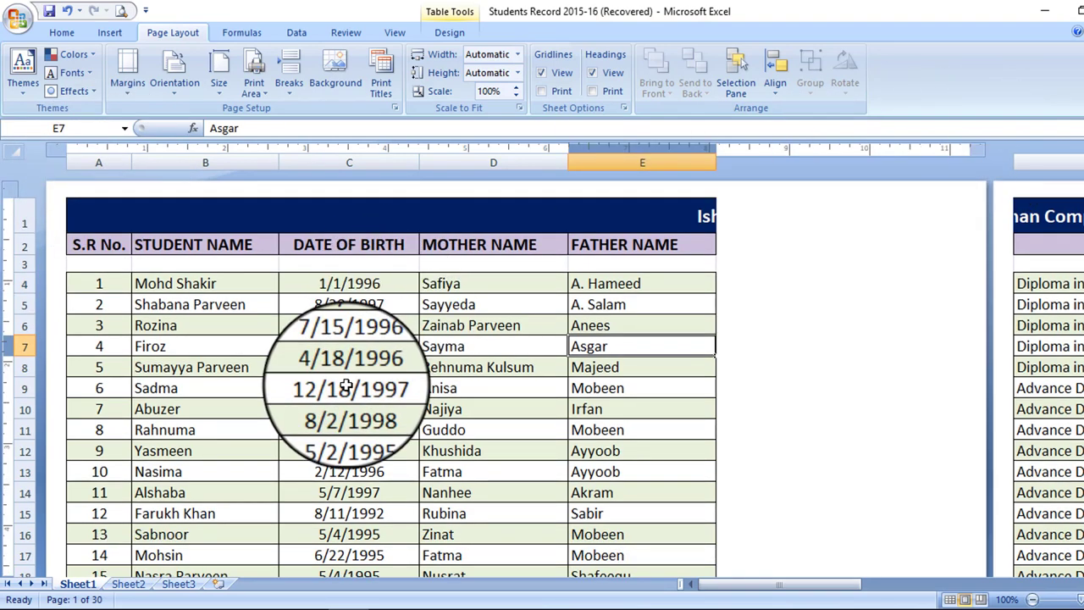
scroll(345, 387, "down", 5)
scroll(326, 381, "up", 5)
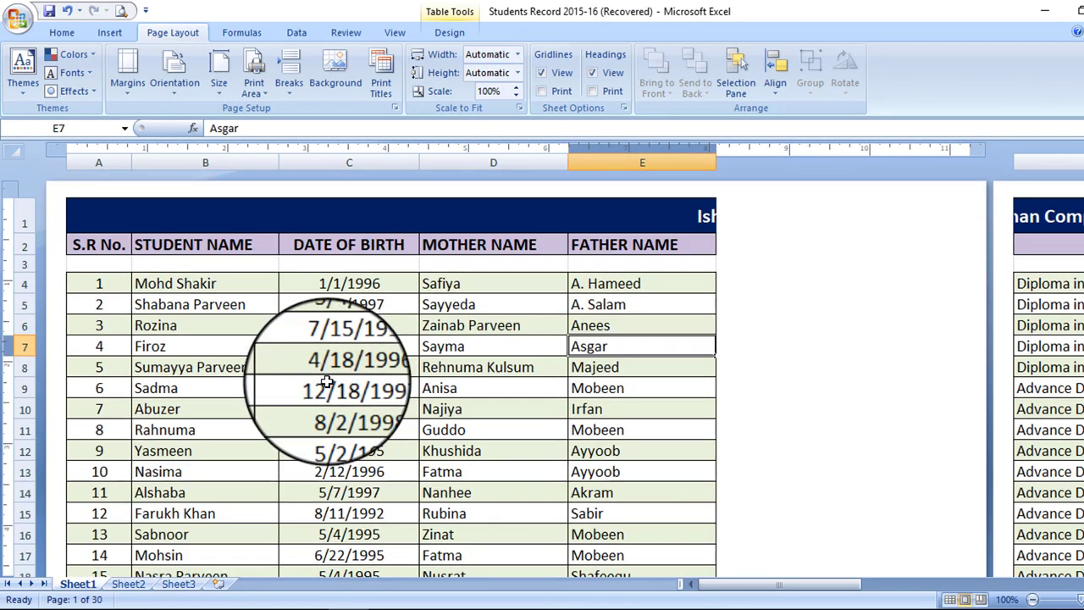
scroll(304, 387, "down", 4)
scroll(271, 394, "down", 2)
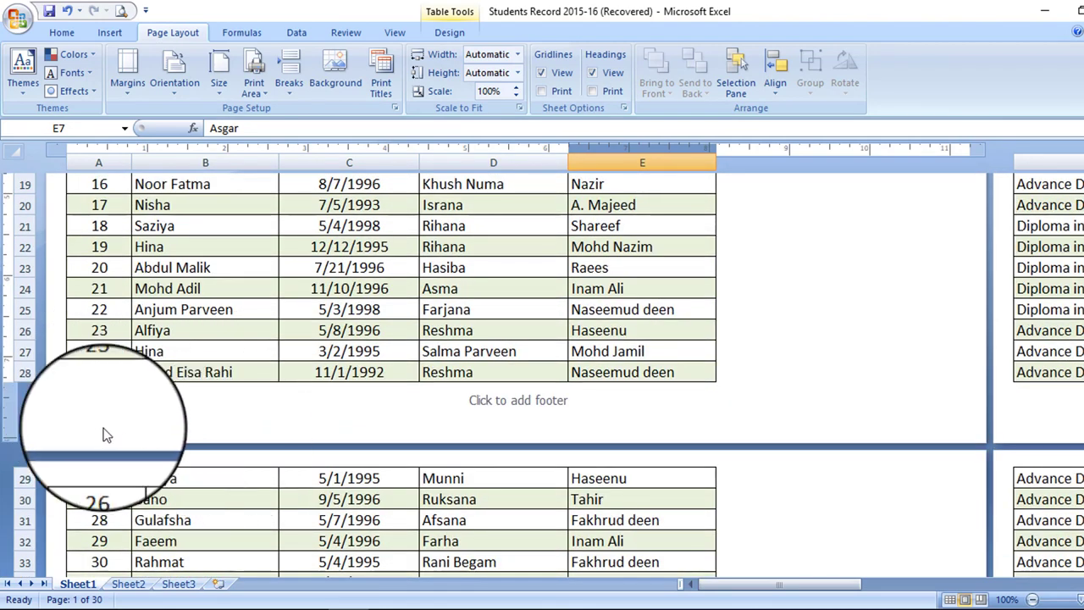
left_click_drag(10, 378, 11, 440)
scroll(292, 432, "up", 3)
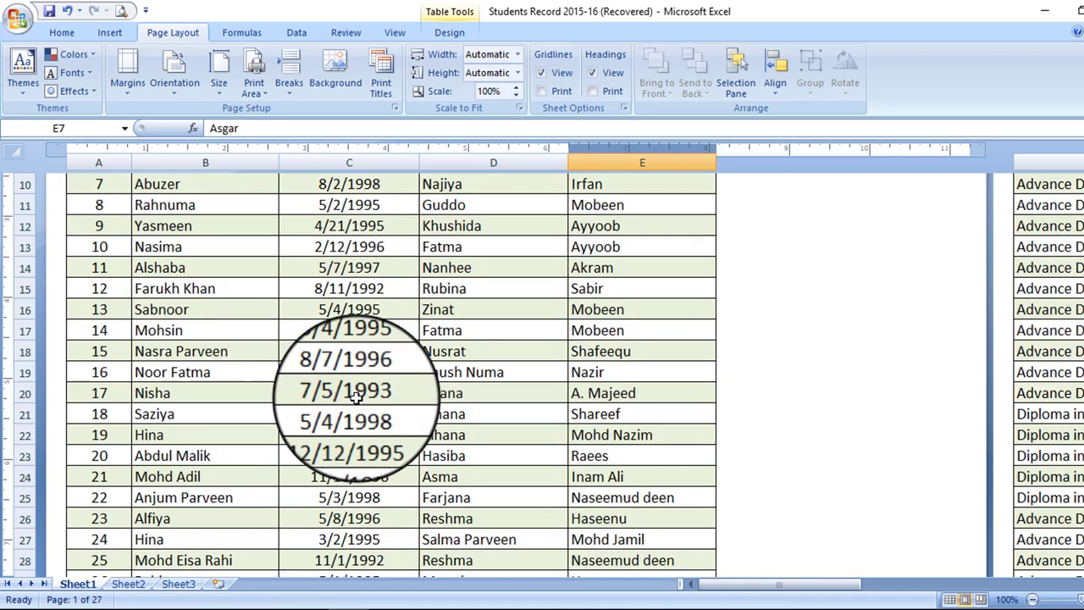
scroll(356, 398, "up", 3)
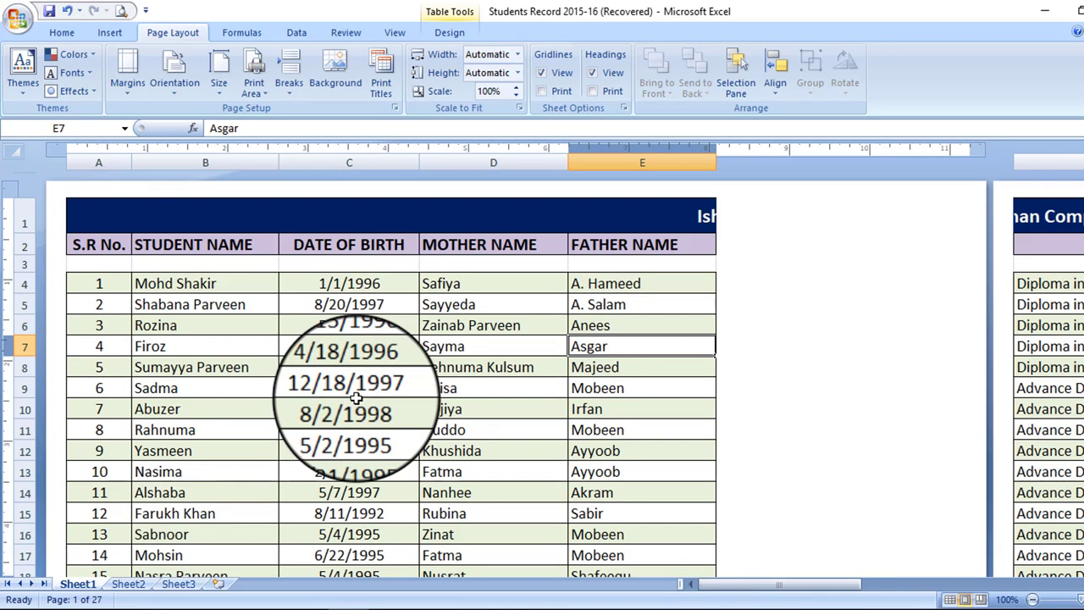
Select the whole table and decrease its font size by one step.
key("ctrl+a")
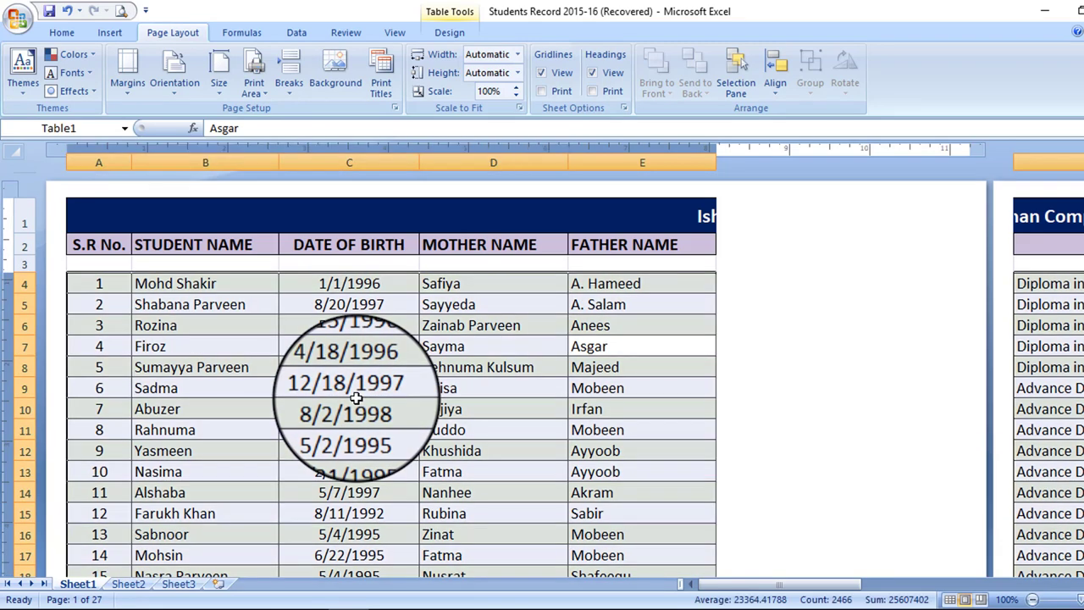
left_click(61, 33)
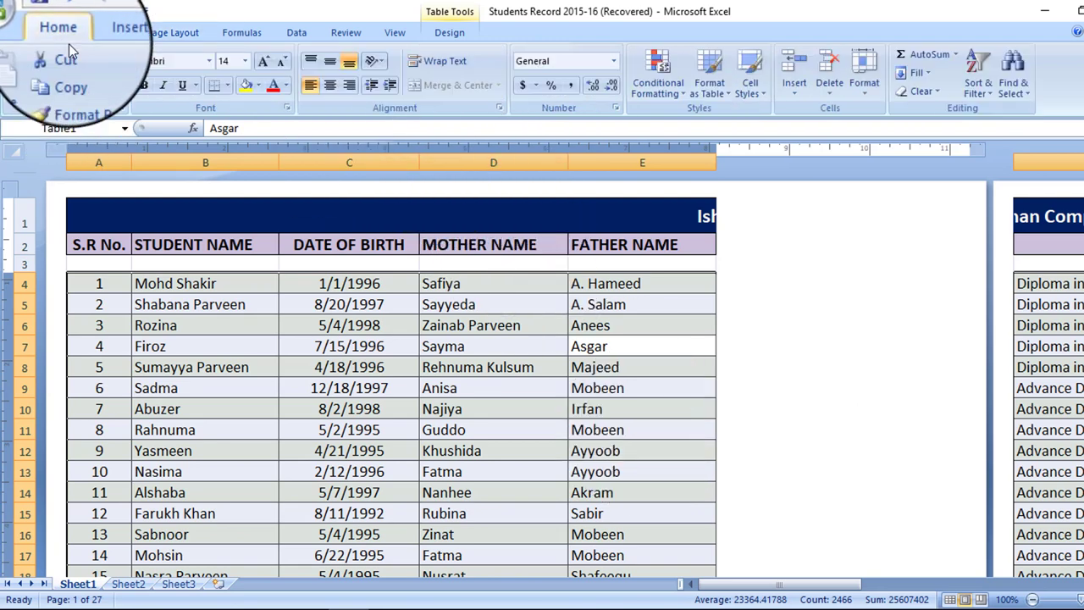
left_click(281, 66)
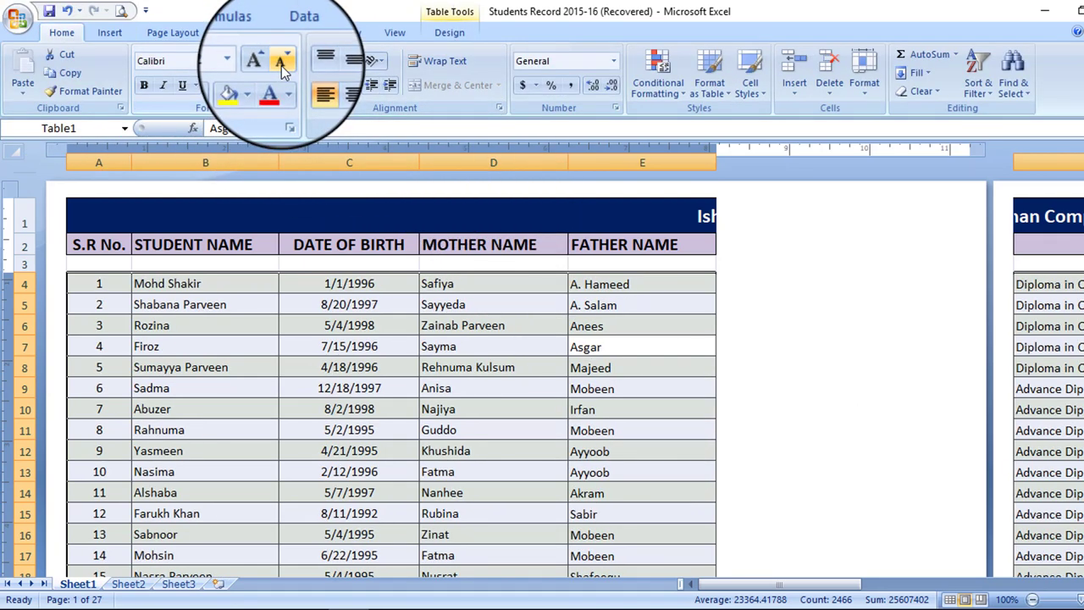
left_click(181, 390)
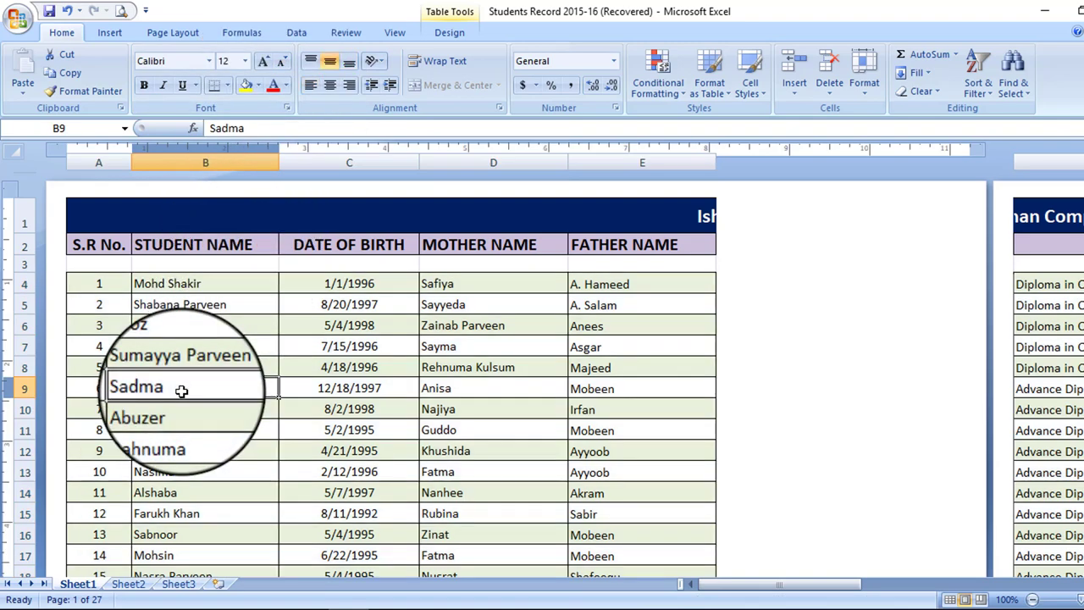
scroll(460, 364, "down", 4)
scroll(466, 360, "up", 4)
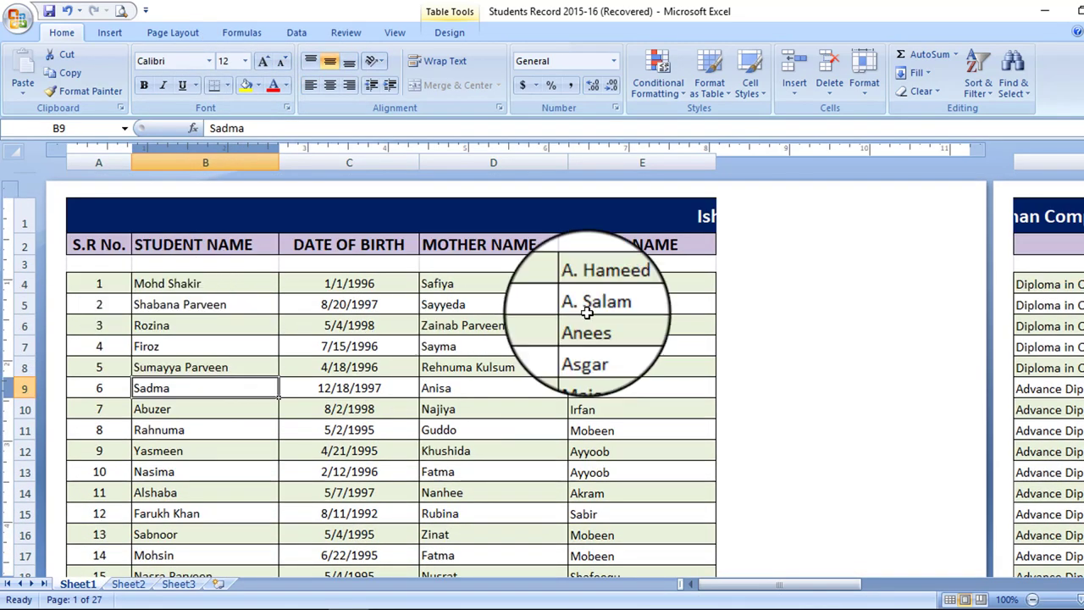
Narrow columns A through G: serial number, student name, date of birth, mother, father, course, start date.
mouse_move(131, 163)
left_mouse_down()
mouse_move(107, 181)
mouse_move(98, 170)
left_mouse_up()
left_click_drag(247, 169, 198, 193)
left_click_drag(339, 159, 281, 203)
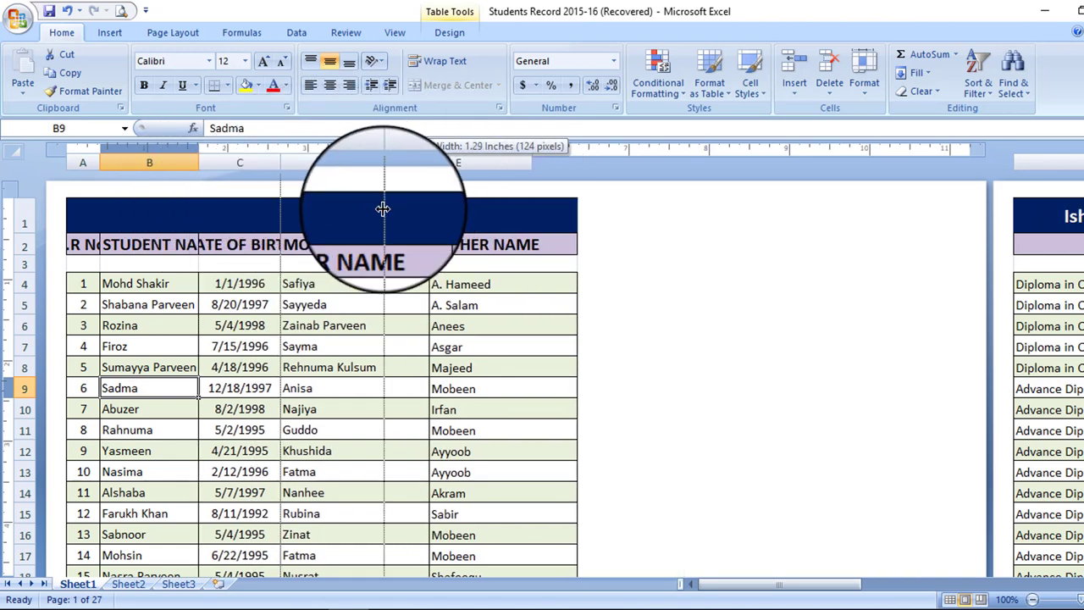
left_click_drag(430, 168, 378, 213)
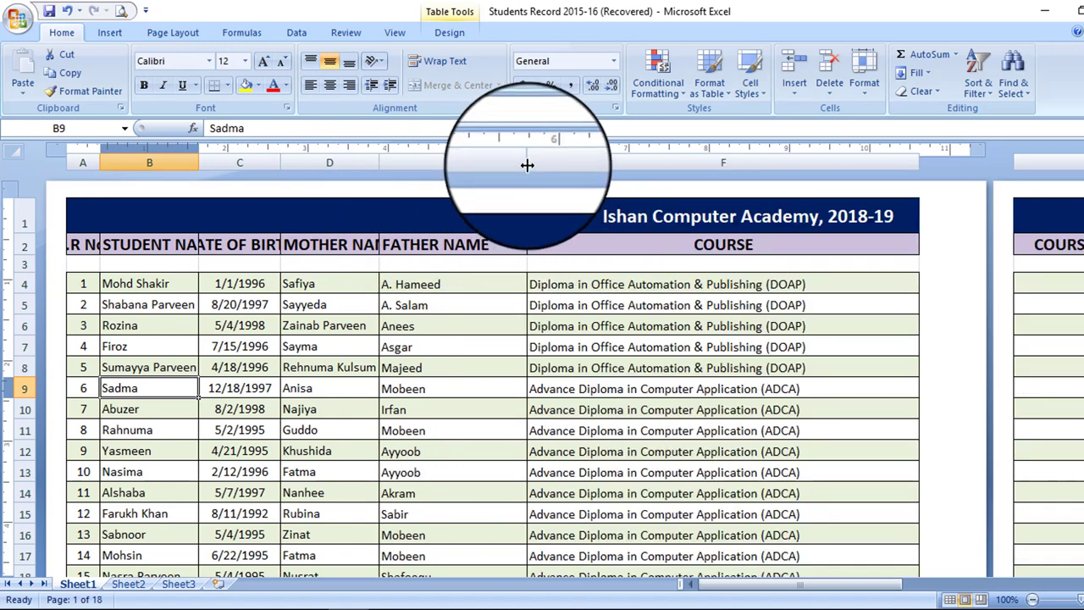
mouse_move(527, 163)
left_mouse_down()
mouse_move(464, 216)
mouse_move(454, 161)
left_mouse_up()
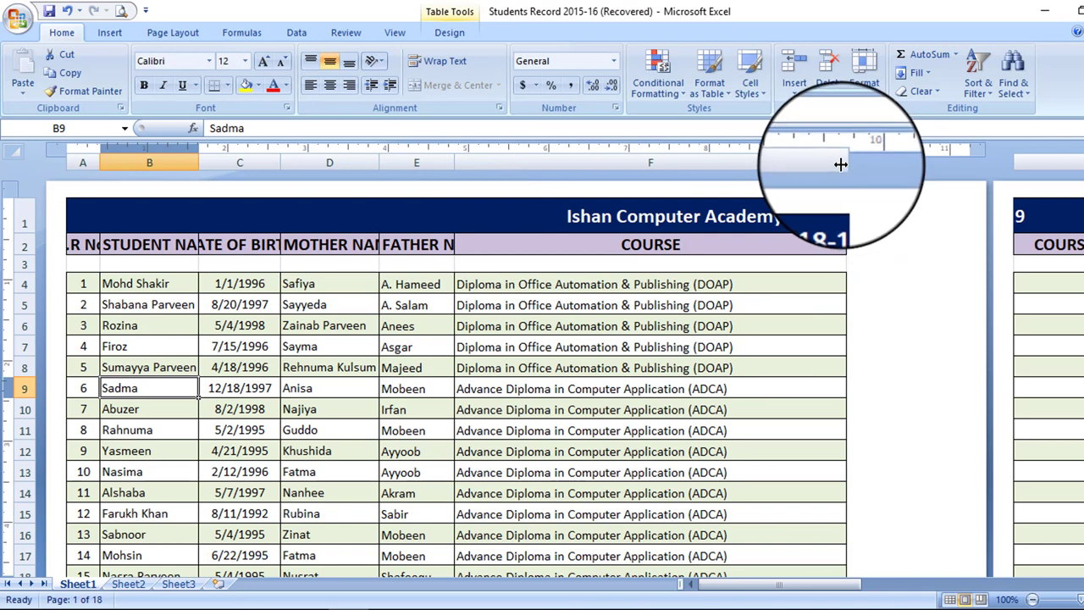
left_click_drag(844, 165, 741, 217)
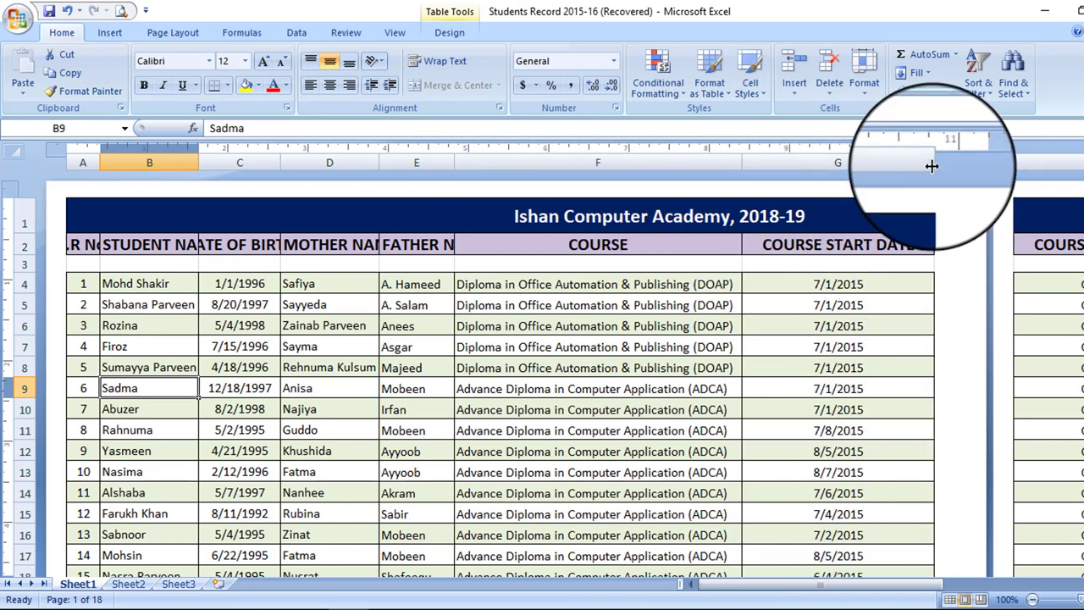
left_click_drag(932, 166, 847, 217)
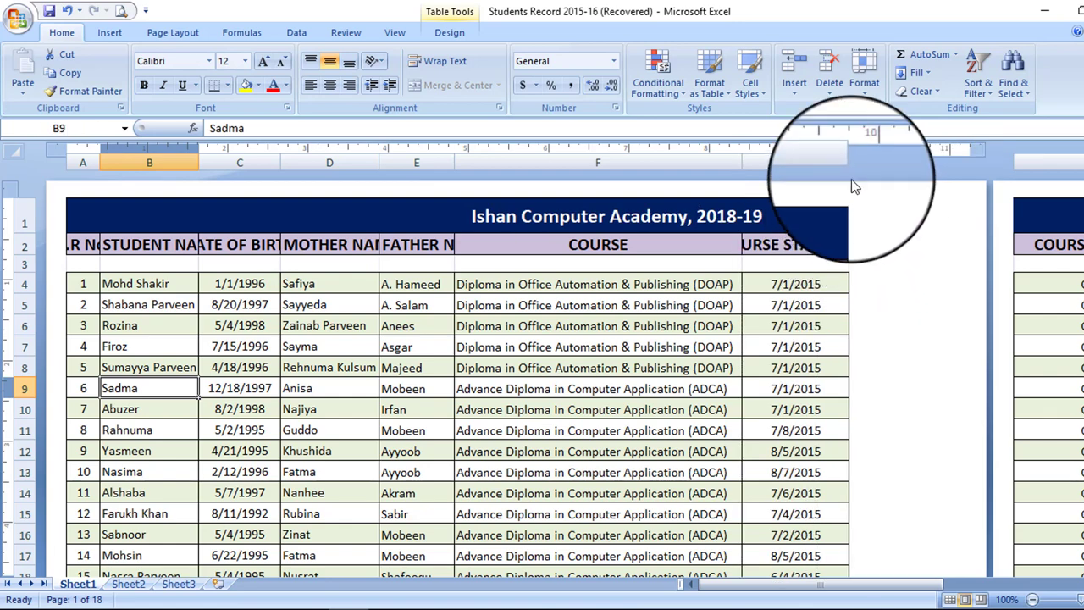
left_click_drag(848, 172, 816, 178)
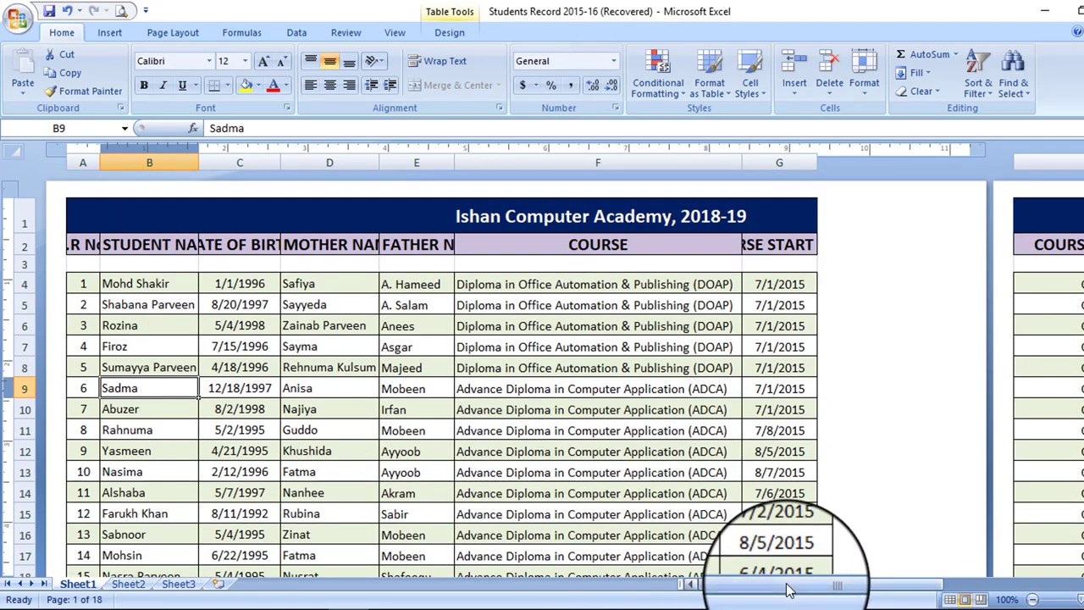
Narrow columns H and I holding the course duration and course fee.
scroll(932, 584, "right", 4)
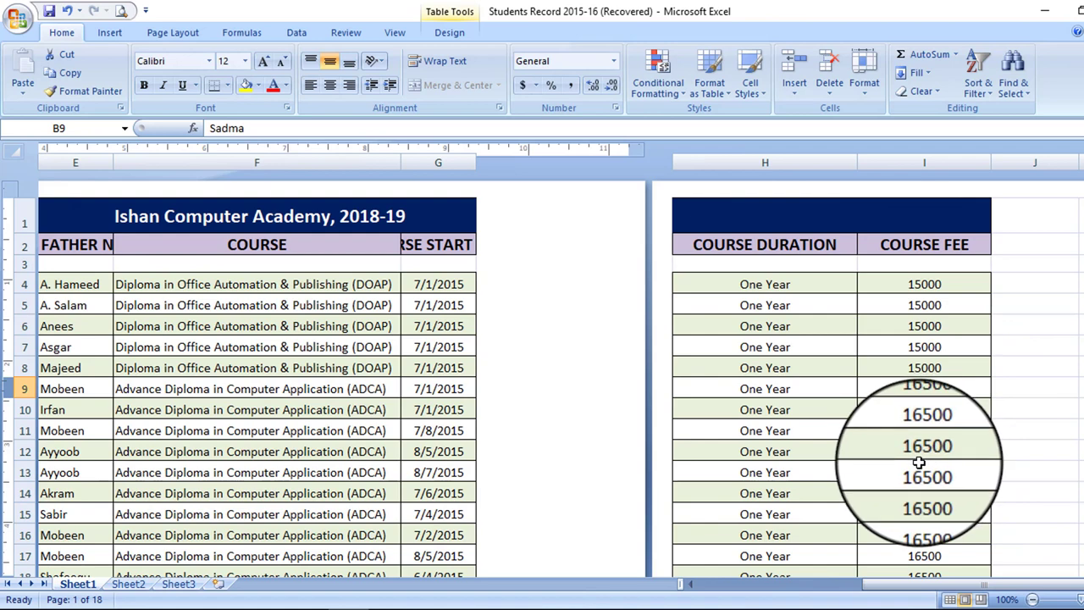
left_click(775, 305)
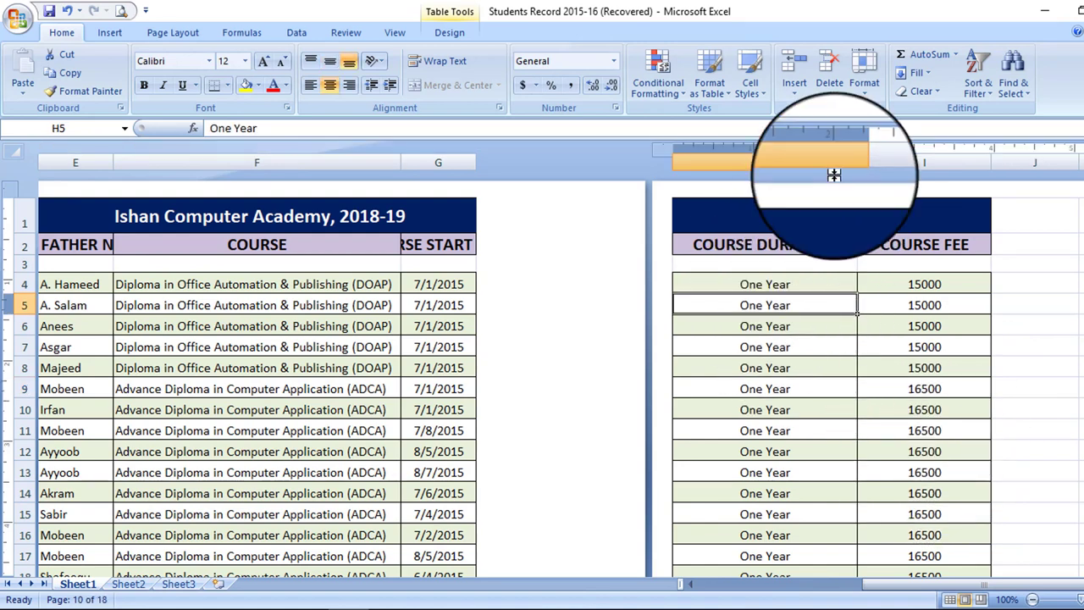
left_click_drag(853, 160, 761, 213)
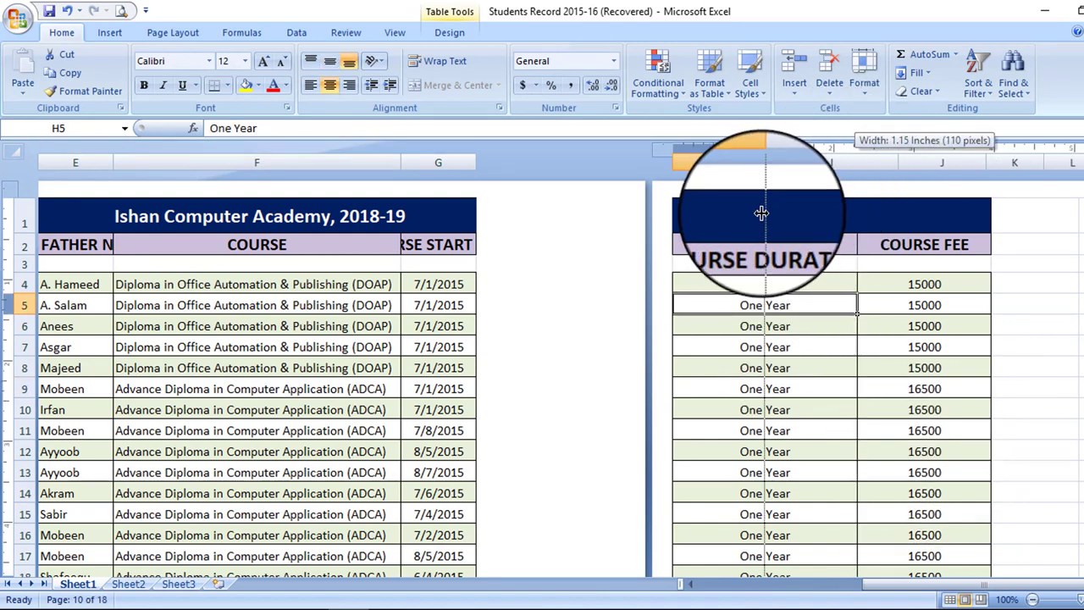
left_click_drag(568, 167, 551, 177)
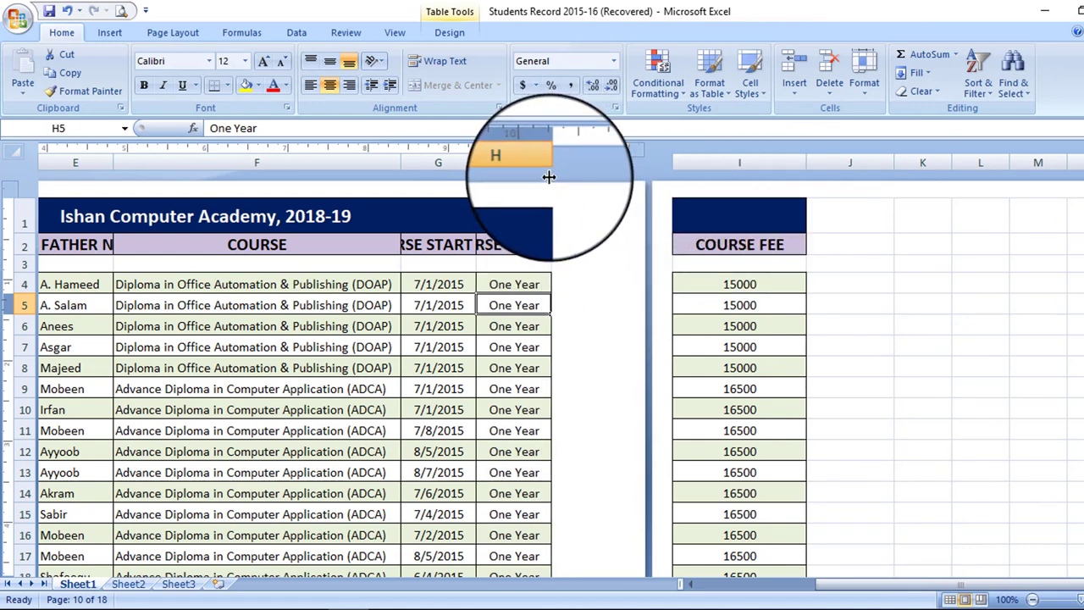
left_click(739, 305)
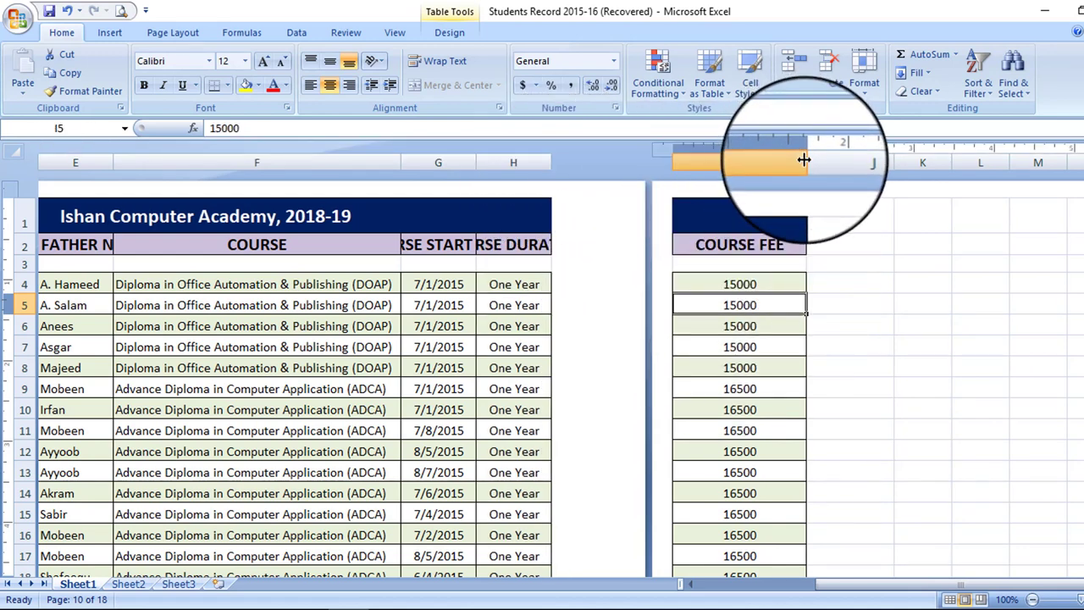
left_click_drag(804, 160, 742, 189)
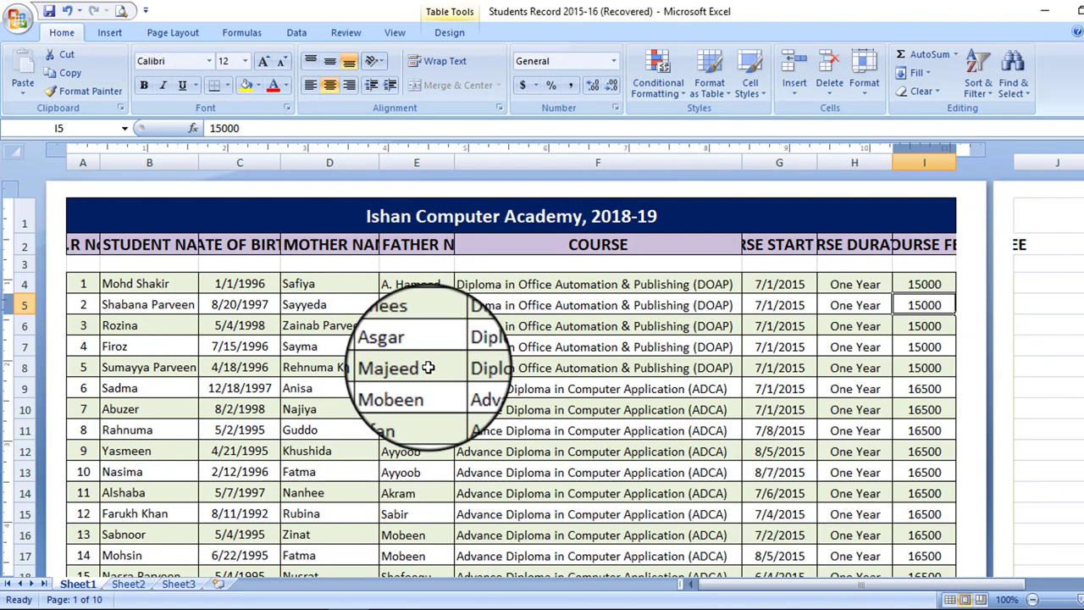
Make the row 2 headings one size smaller and wrap them onto two lines.
left_click(415, 368)
left_click(467, 211)
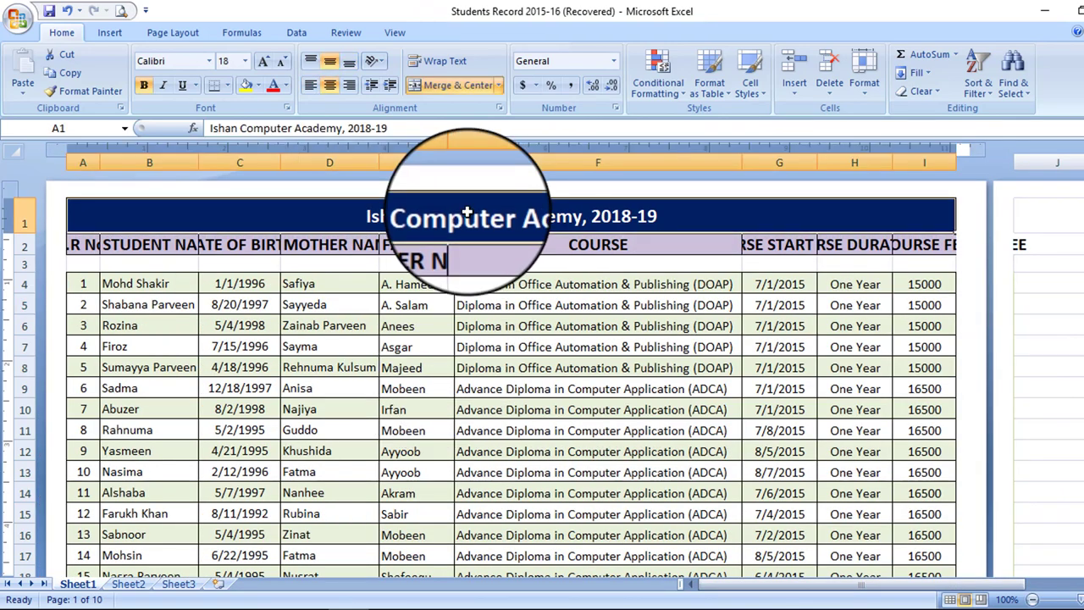
left_click(415, 244)
left_click_drag(83, 245, 923, 245)
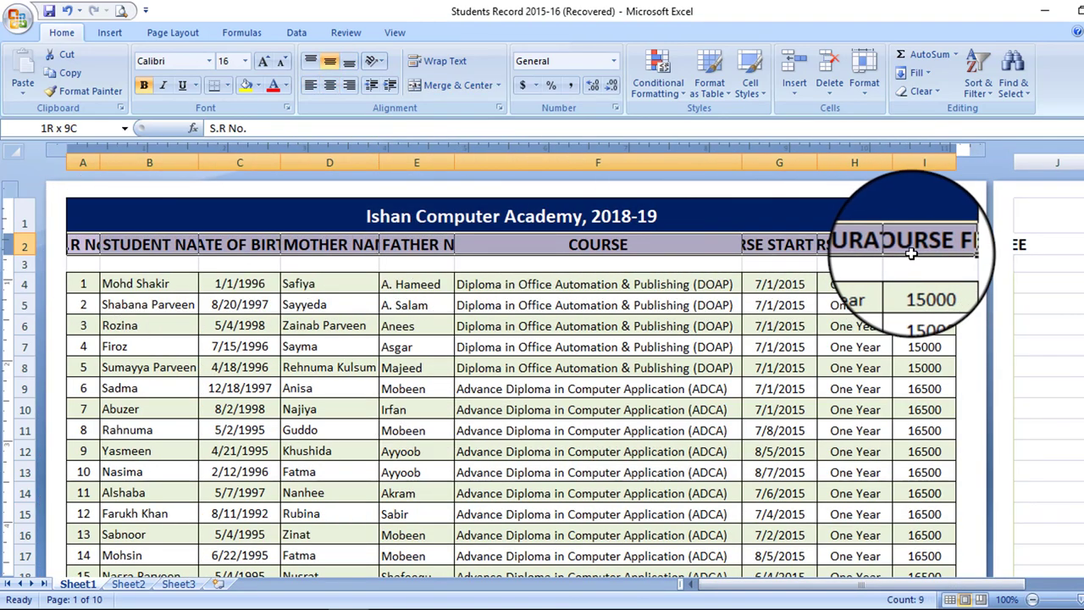
left_click(281, 61)
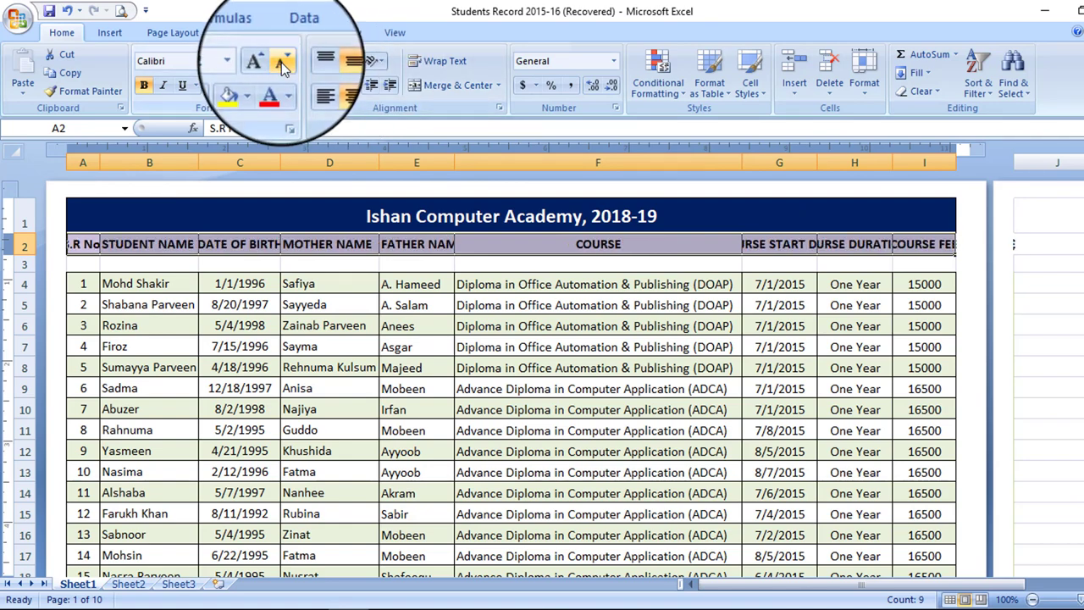
left_click(239, 244)
left_click_drag(83, 245, 908, 245)
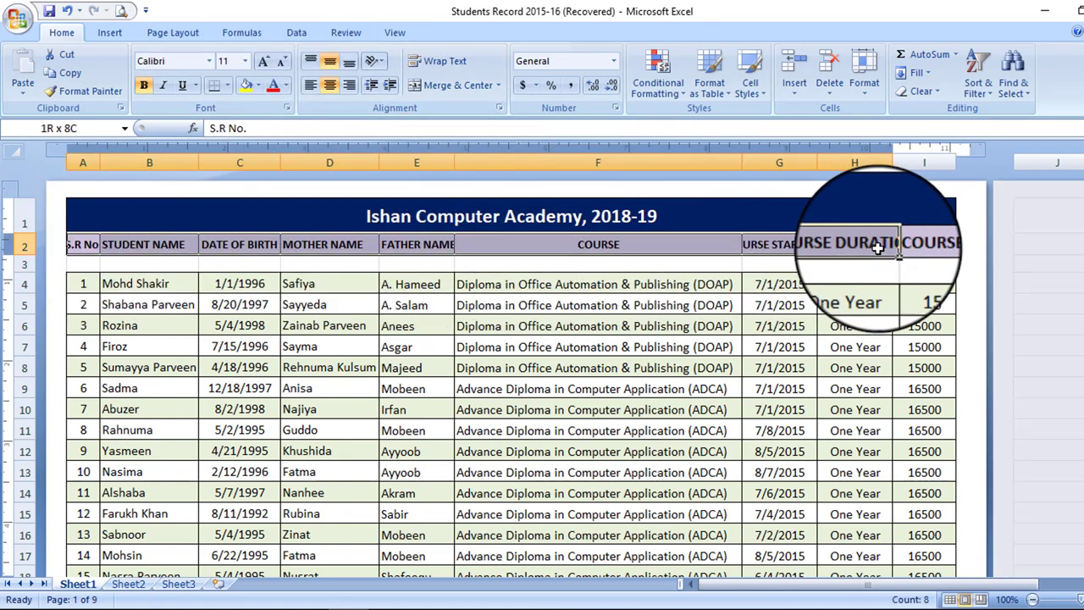
left_click(453, 61)
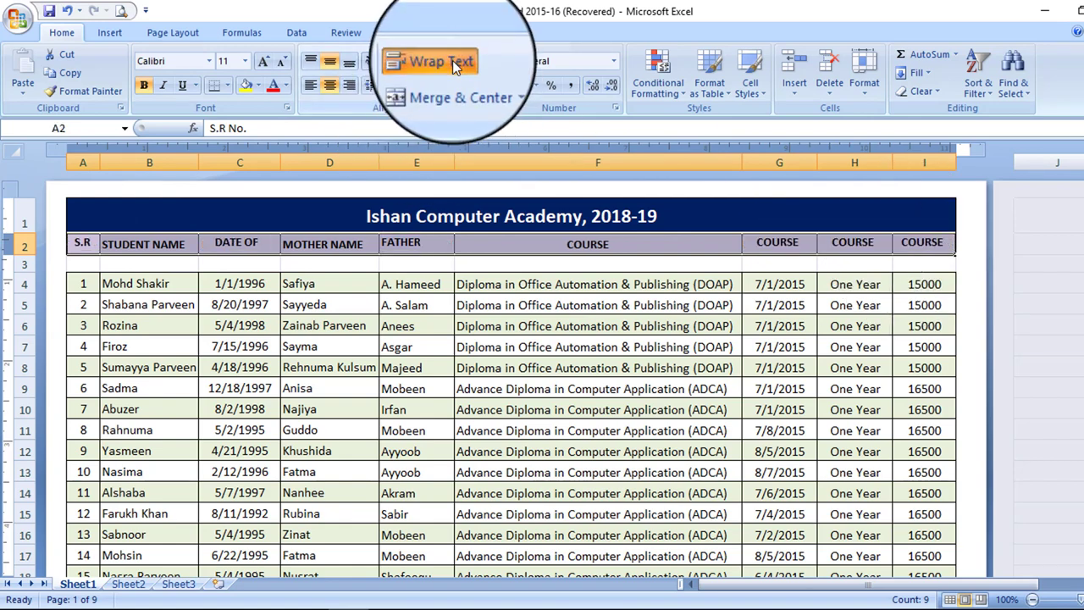
Make the header row taller with size-12 text, then delete the blank row 3.
left_click(152, 245)
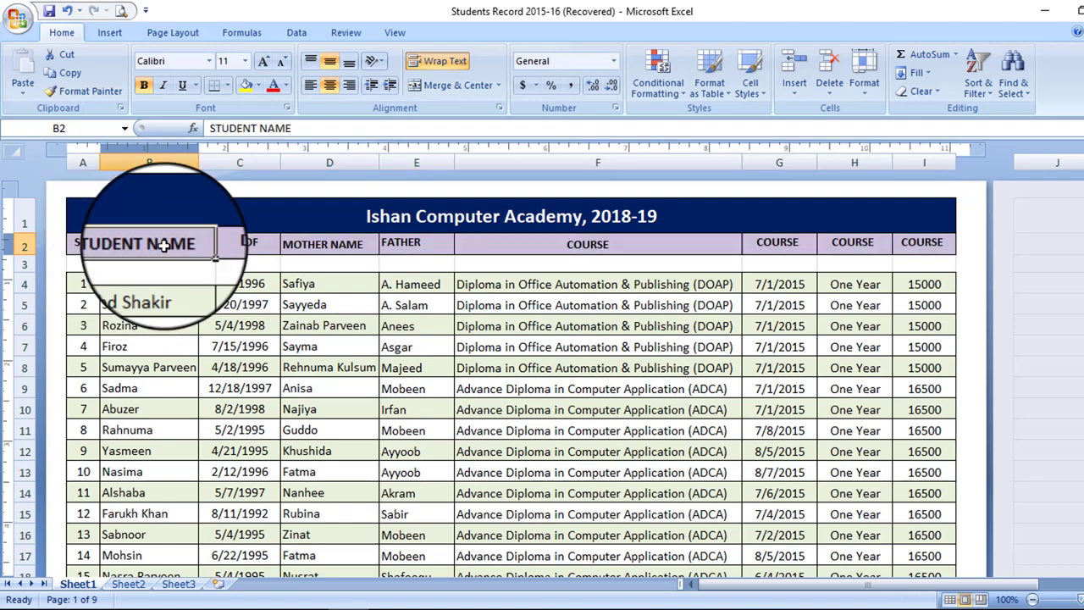
left_click_drag(33, 253, 34, 269)
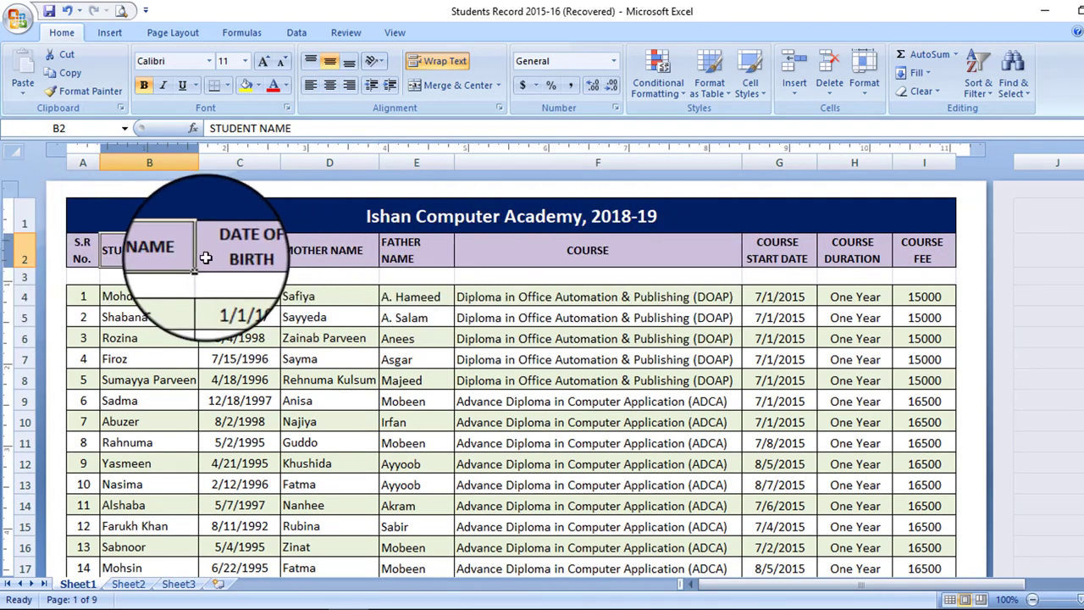
left_click_drag(31, 270, 34, 277)
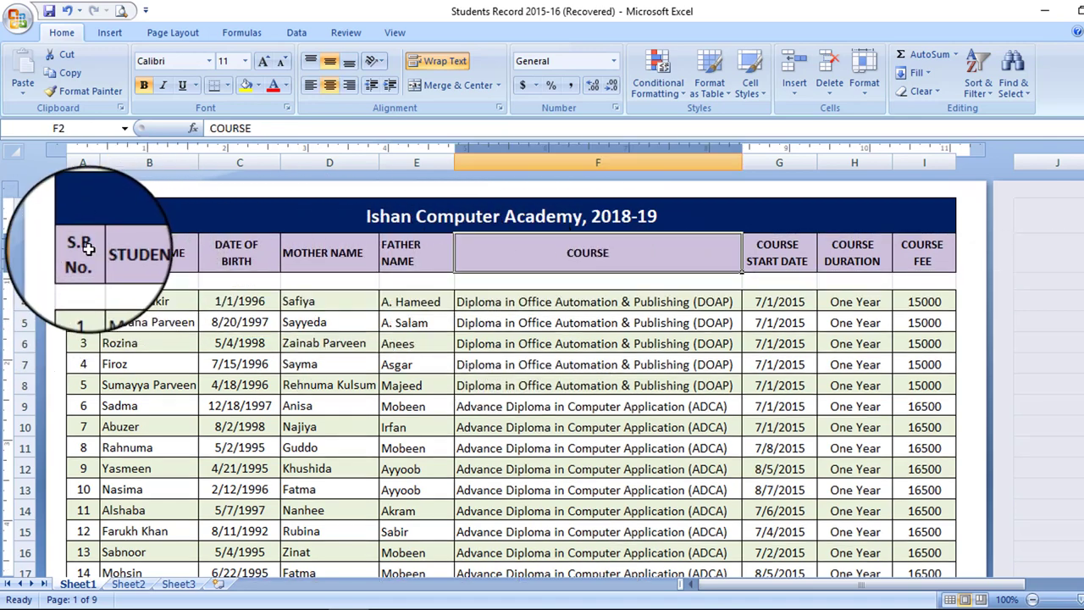
left_click_drag(82, 252, 919, 254)
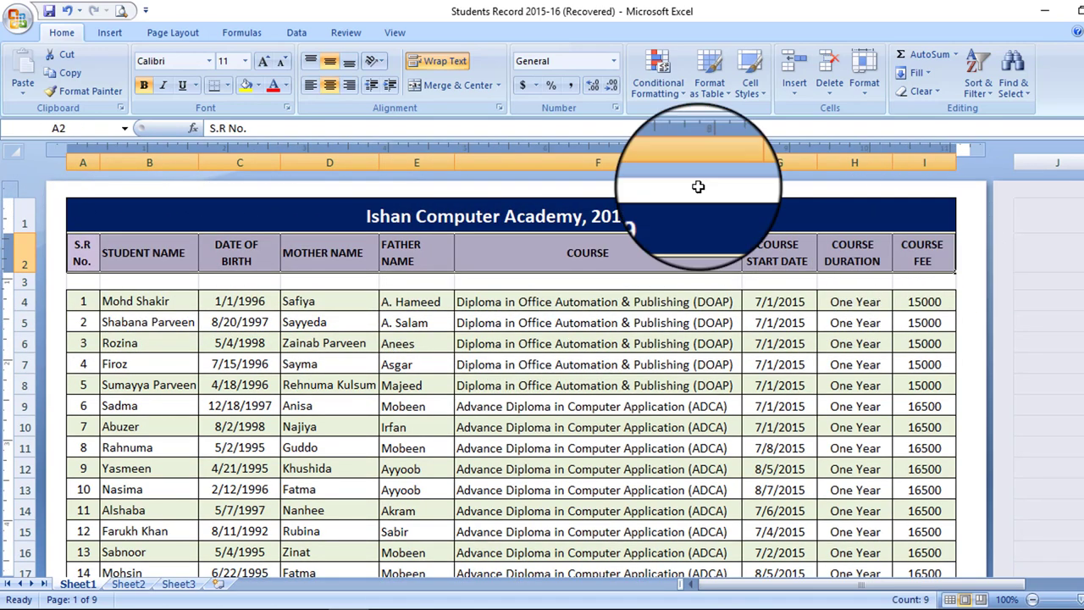
left_click(266, 62)
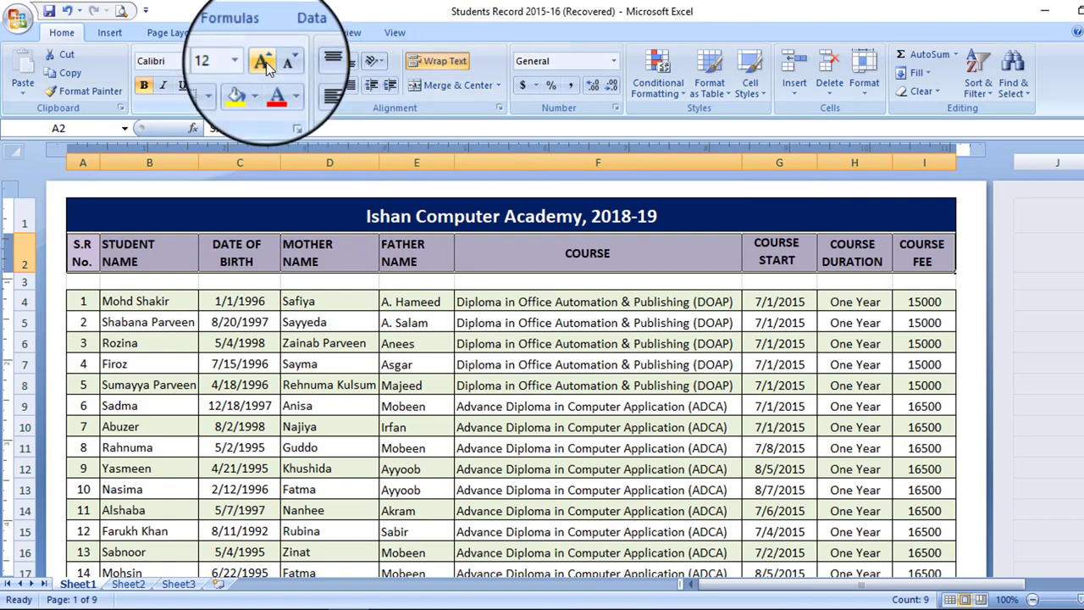
left_click(415, 343)
left_click(26, 282)
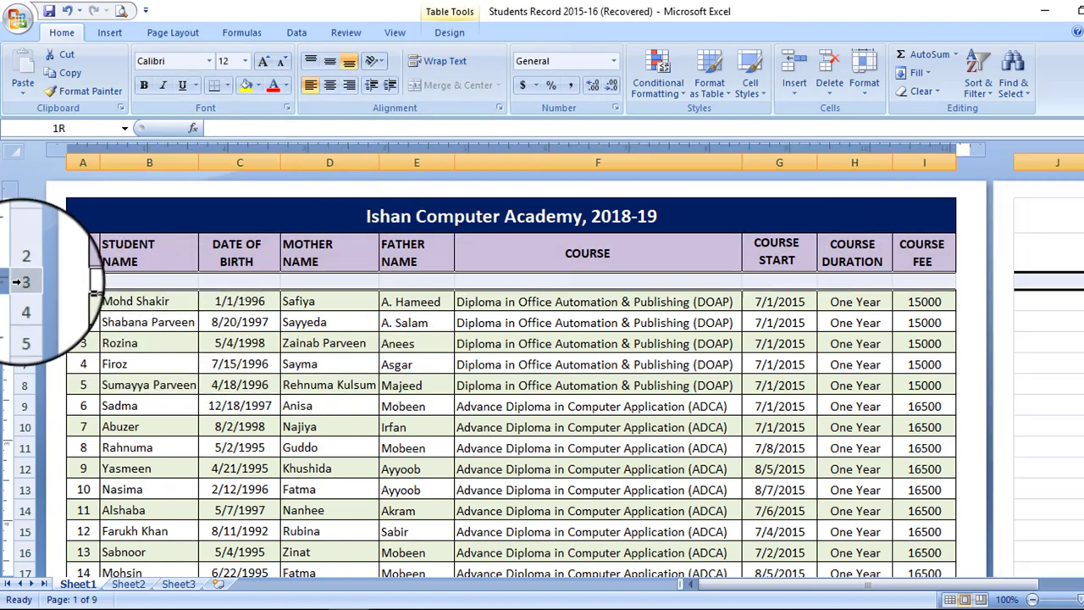
left_click(829, 63)
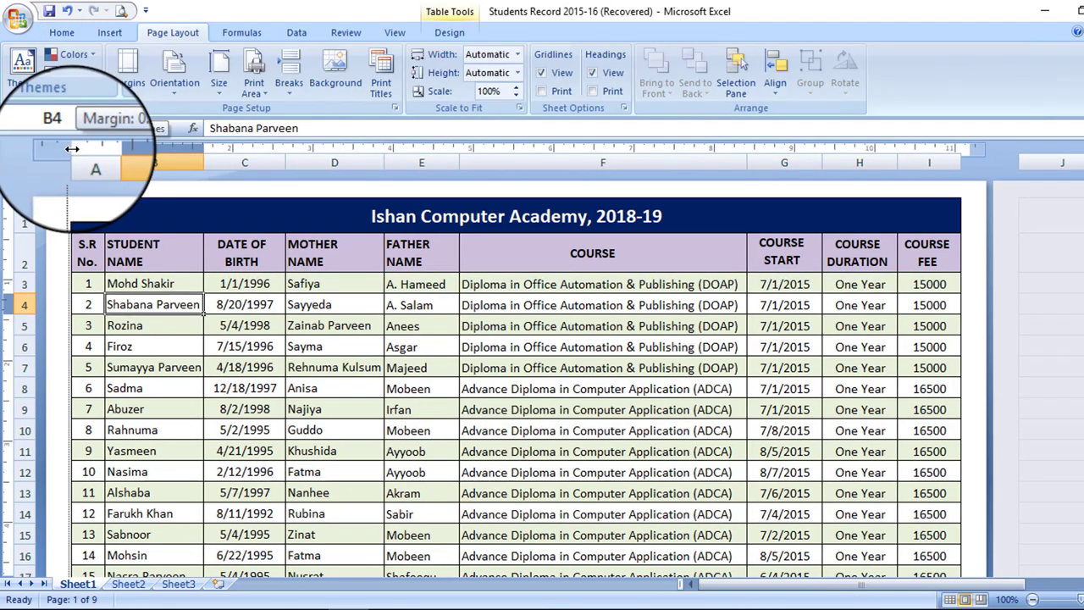
Fine-tune the left and top margins on the rulers, leaving the margin presets unchanged.
left_click_drag(72, 149, 70, 149)
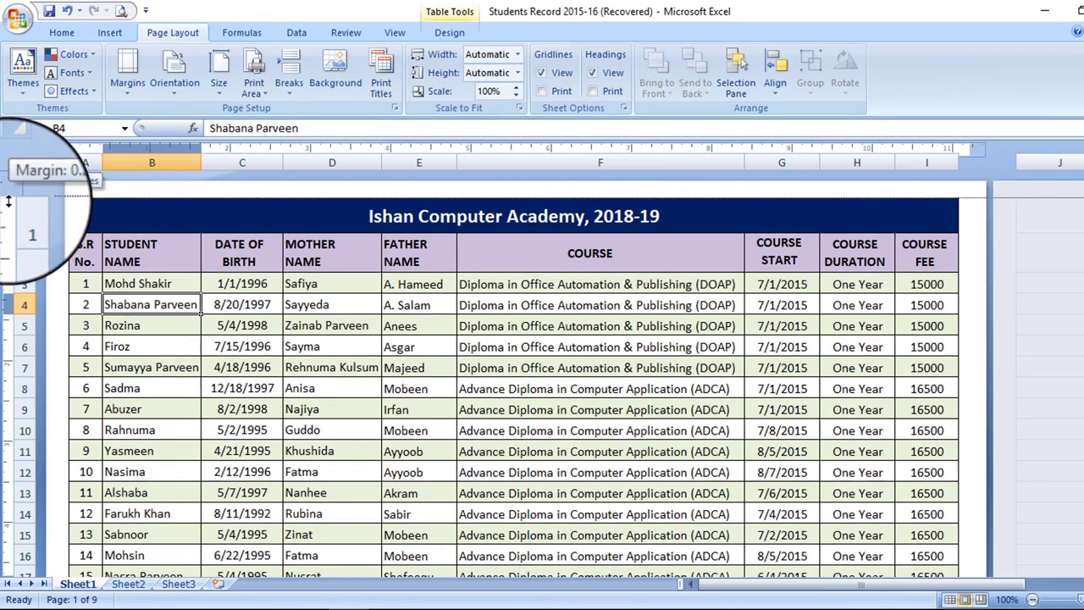
left_click_drag(10, 207, 10, 209)
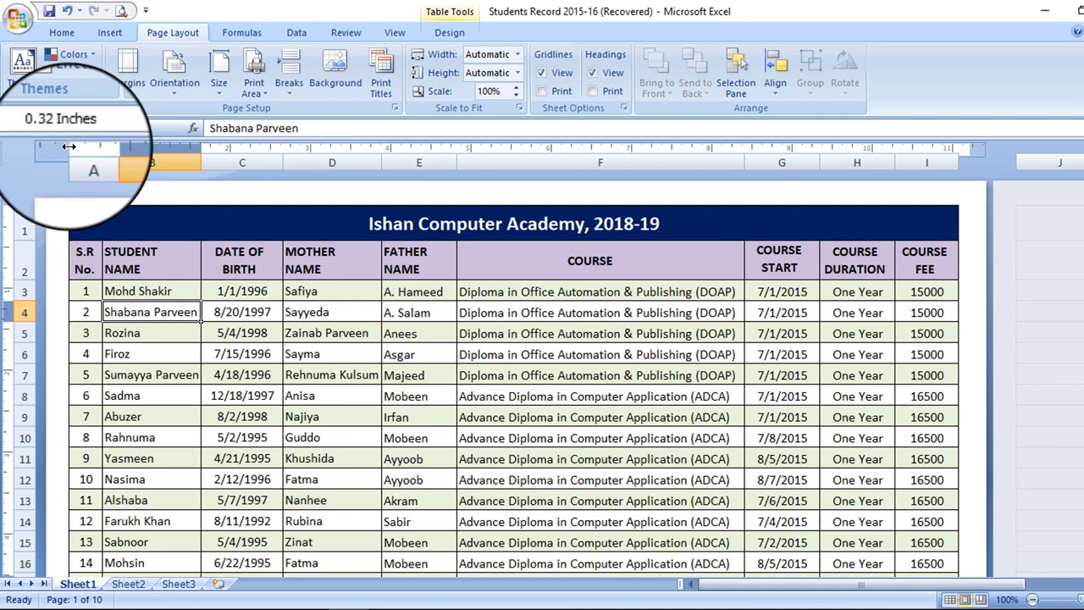
left_click_drag(69, 145, 73, 146)
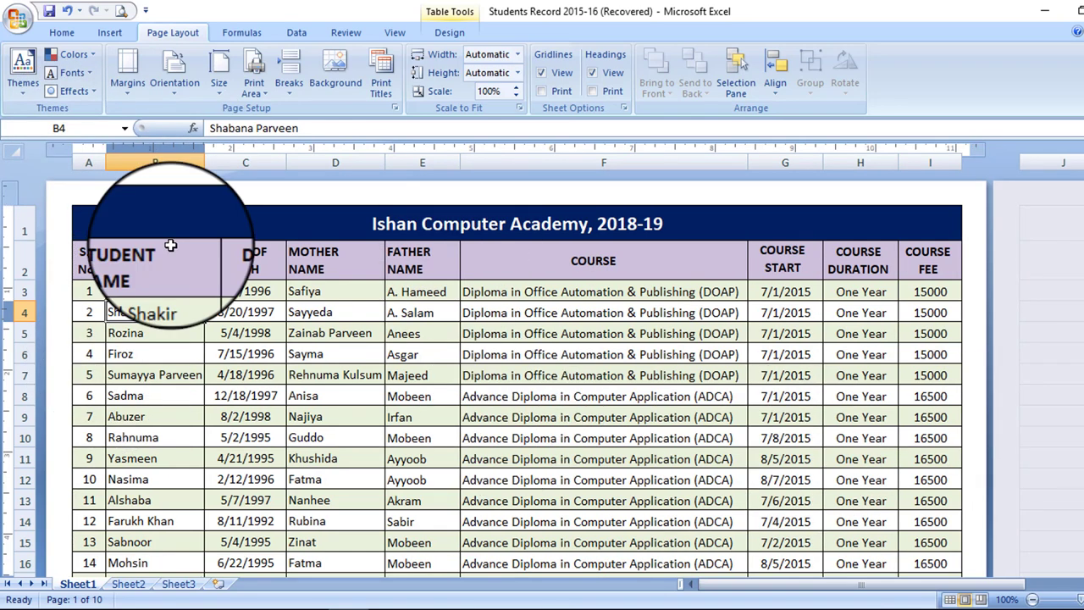
left_click(128, 83)
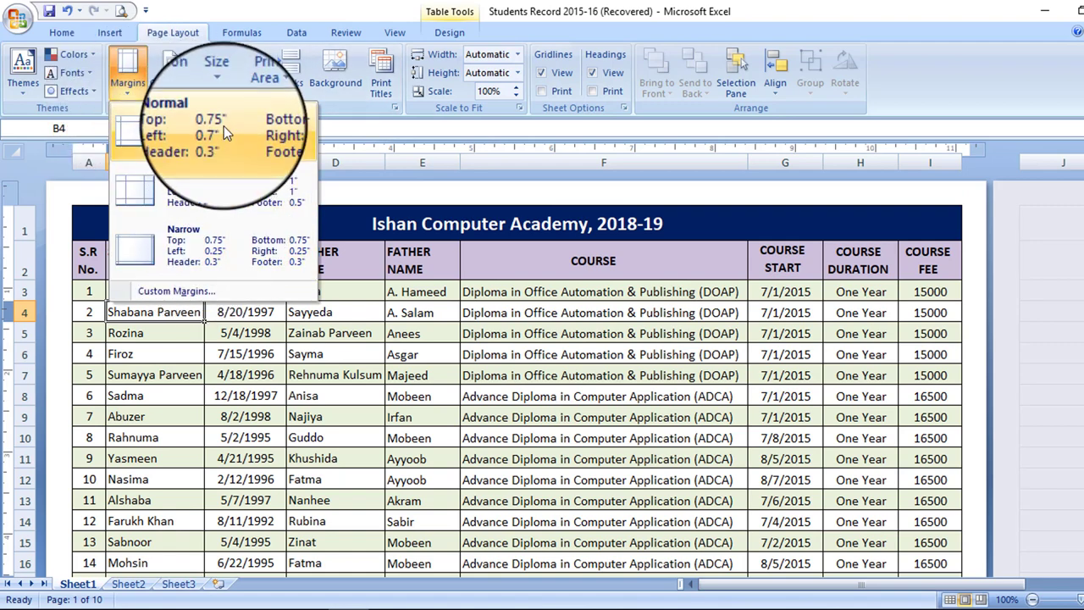
left_click(669, 427)
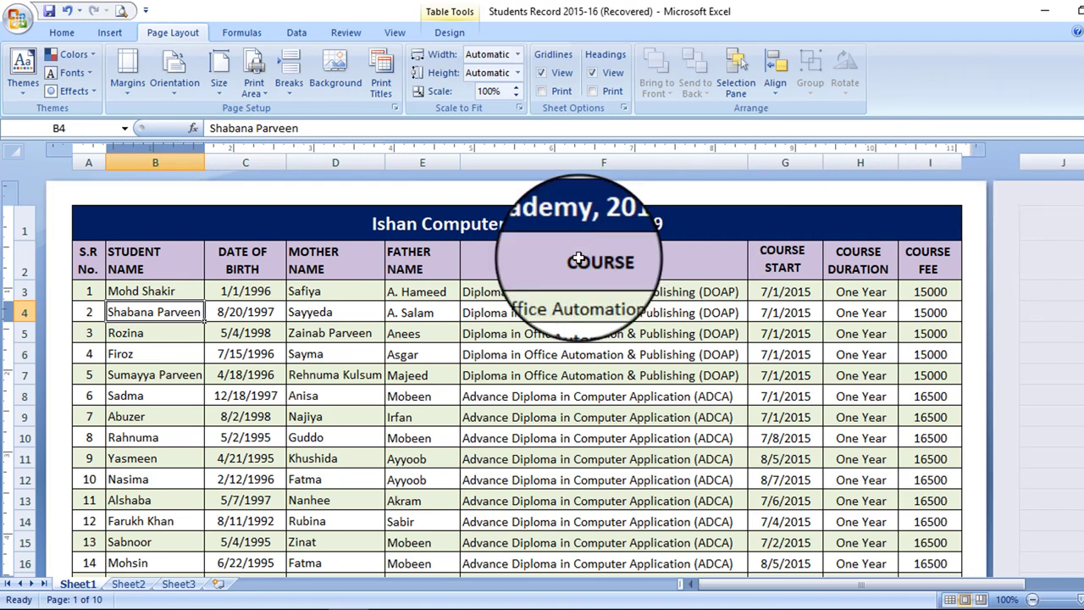
Wrap the long father name in E24 onto two lines.
scroll(515, 330, "down", 2)
scroll(475, 364, "down", 3)
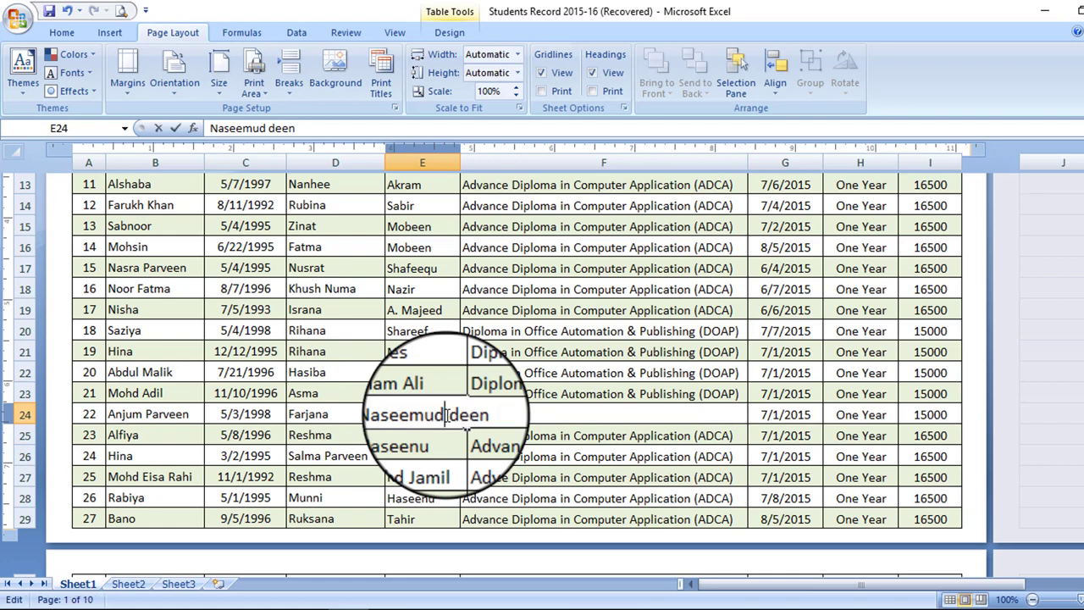
left_click(447, 456)
left_click(447, 477)
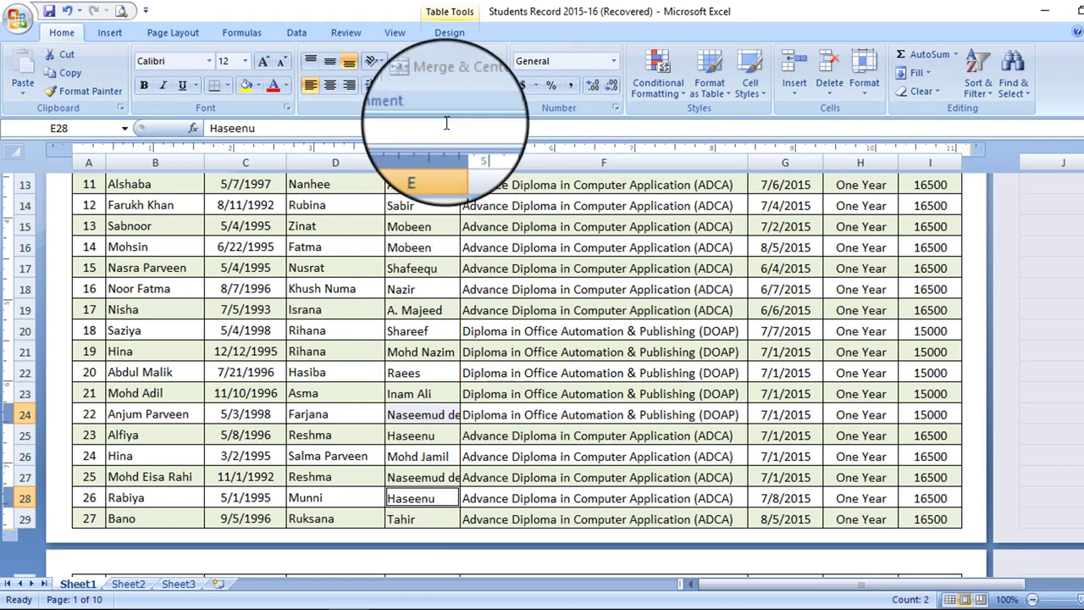
left_click(450, 64)
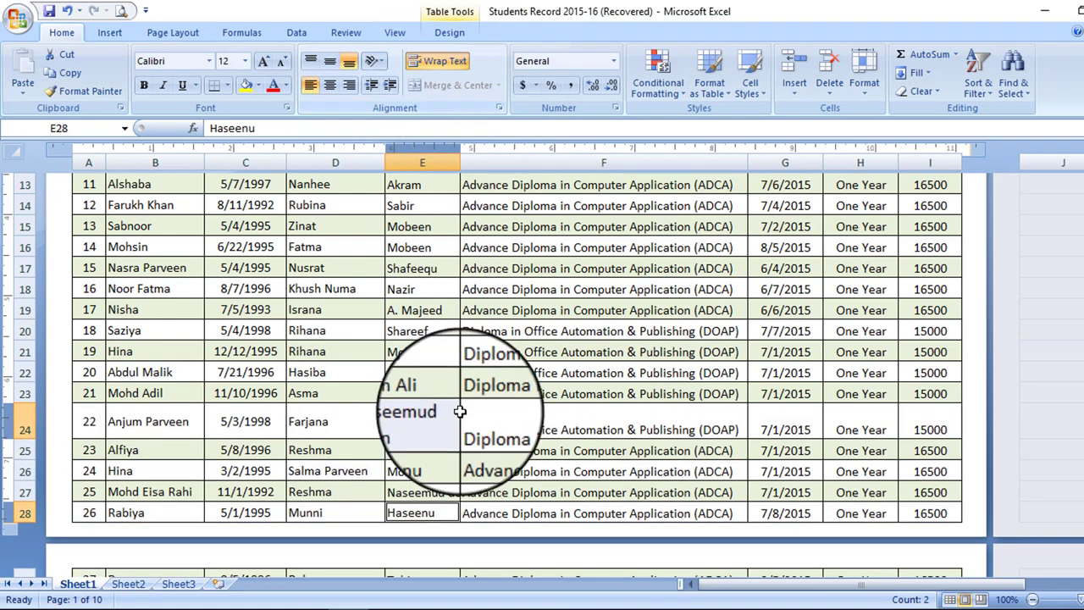
Wrap the long father name in E27 and select the column E father-name cells.
scroll(448, 492, "down", 3)
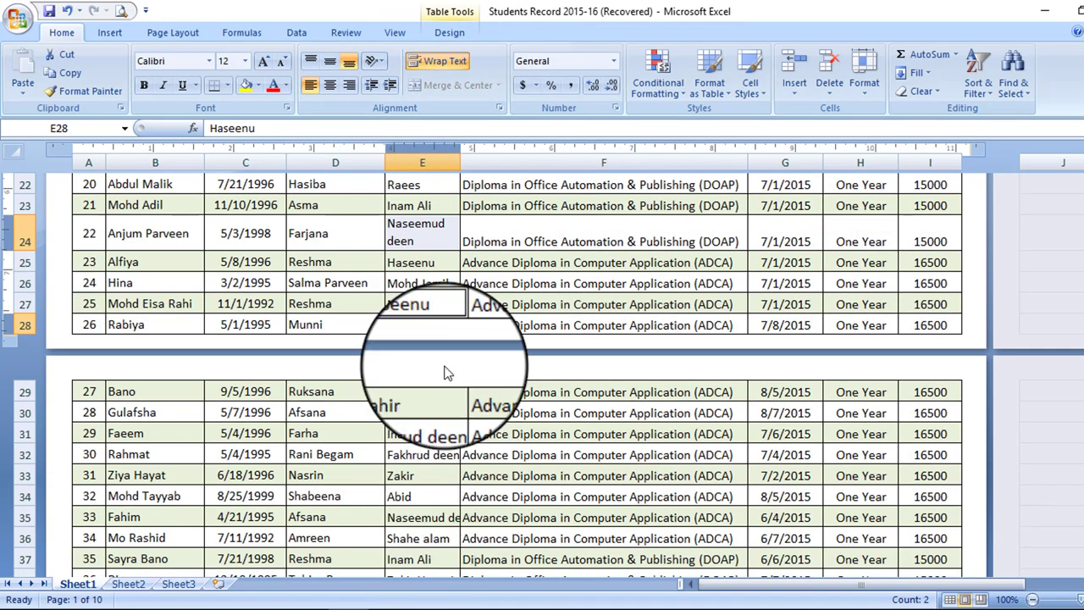
left_click(431, 453)
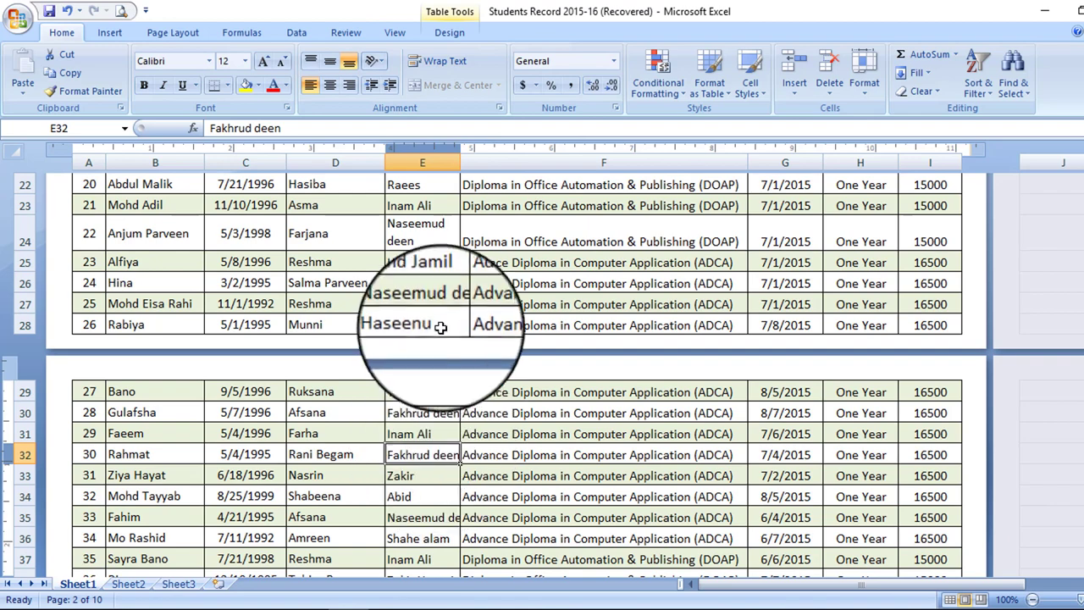
left_click(423, 303)
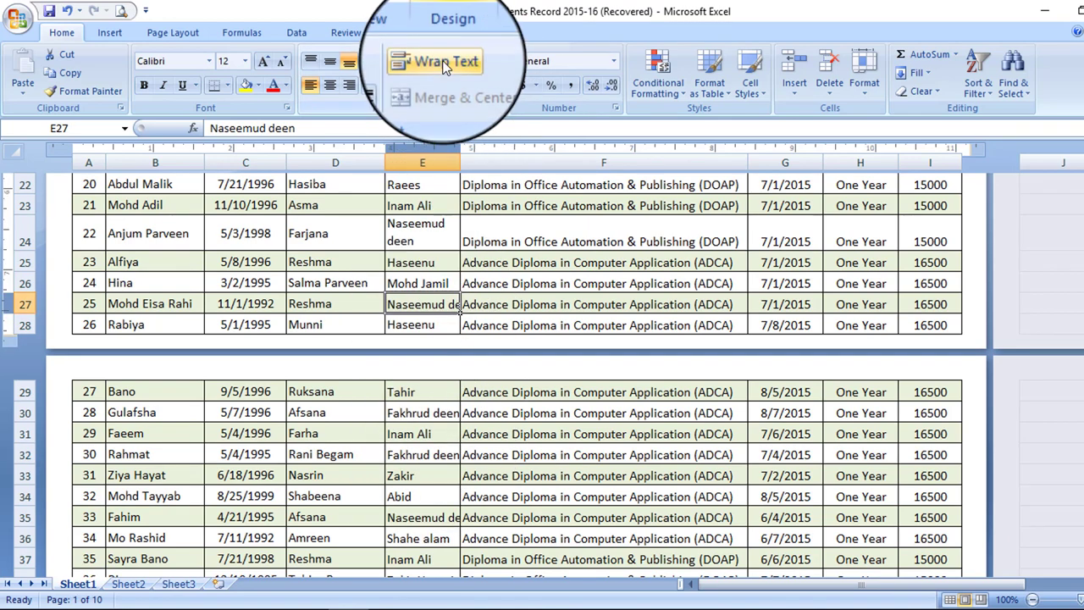
left_click(442, 68)
left_click(423, 401)
scroll(432, 441, "up", 2)
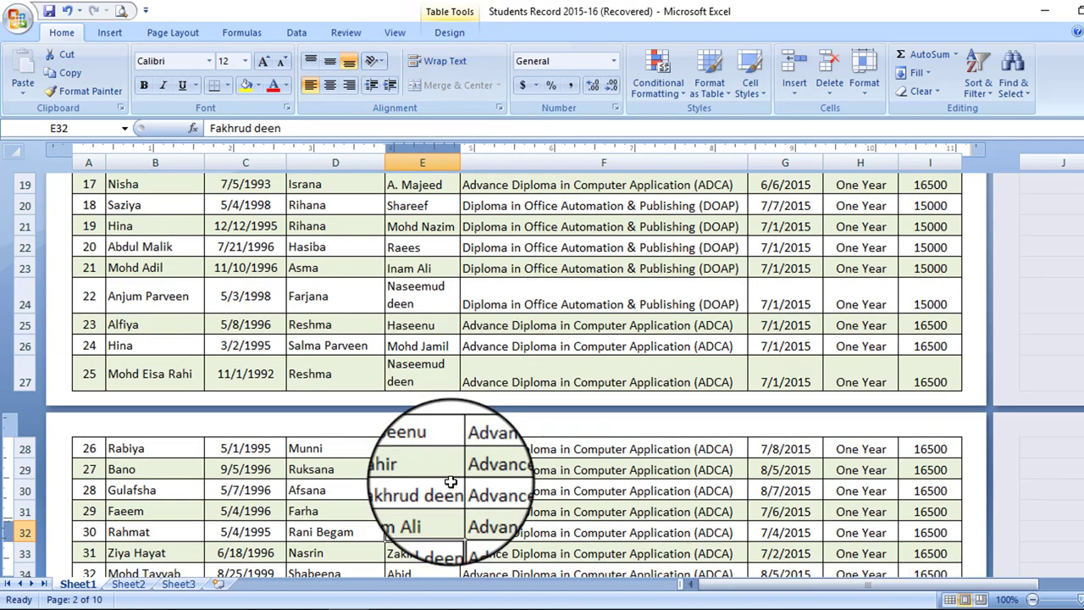
scroll(430, 279, "up", 2)
mouse_move(431, 280)
left_mouse_down()
mouse_move(453, 554)
mouse_move(445, 537)
left_mouse_up()
Apply Wrap Text to all the selected father names in column E.
left_click(449, 61)
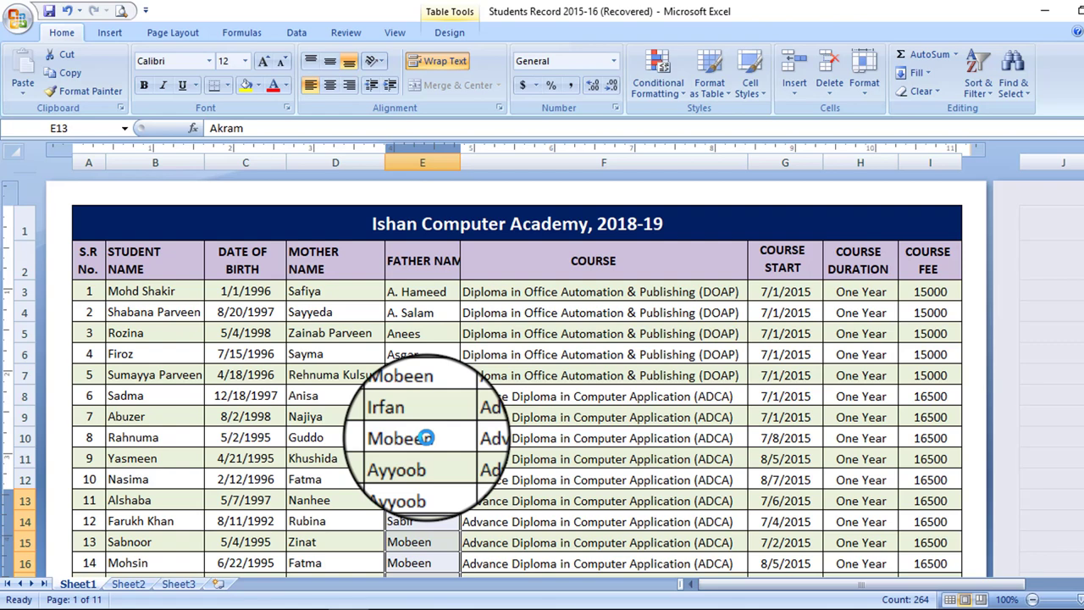
scroll(157, 407, "down", 10)
scroll(314, 399, "down", 2)
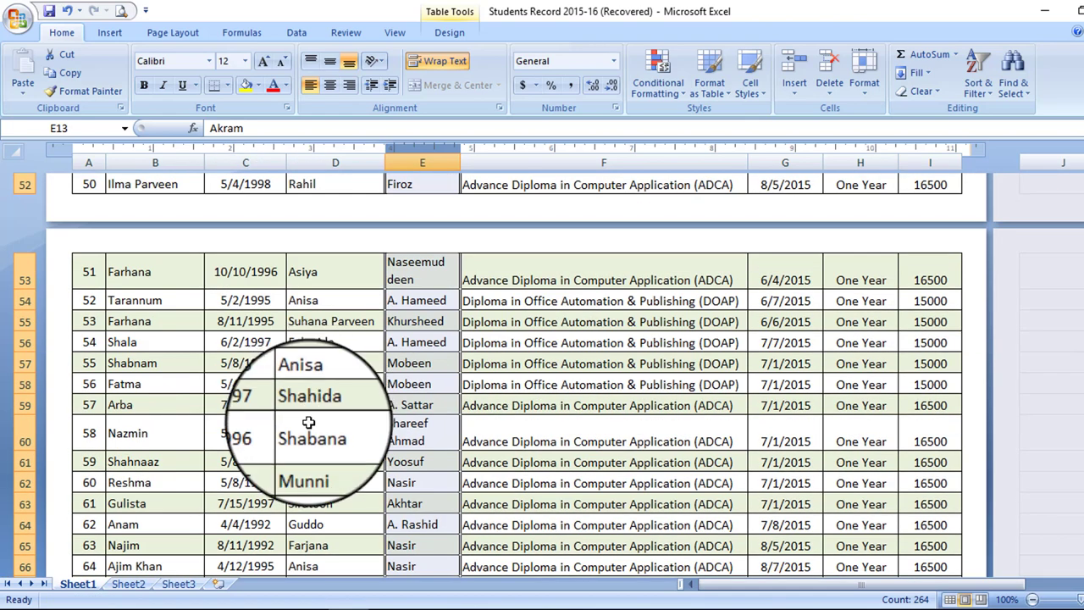
scroll(310, 421, "down", 2)
scroll(314, 447, "down", 4)
left_click(260, 370)
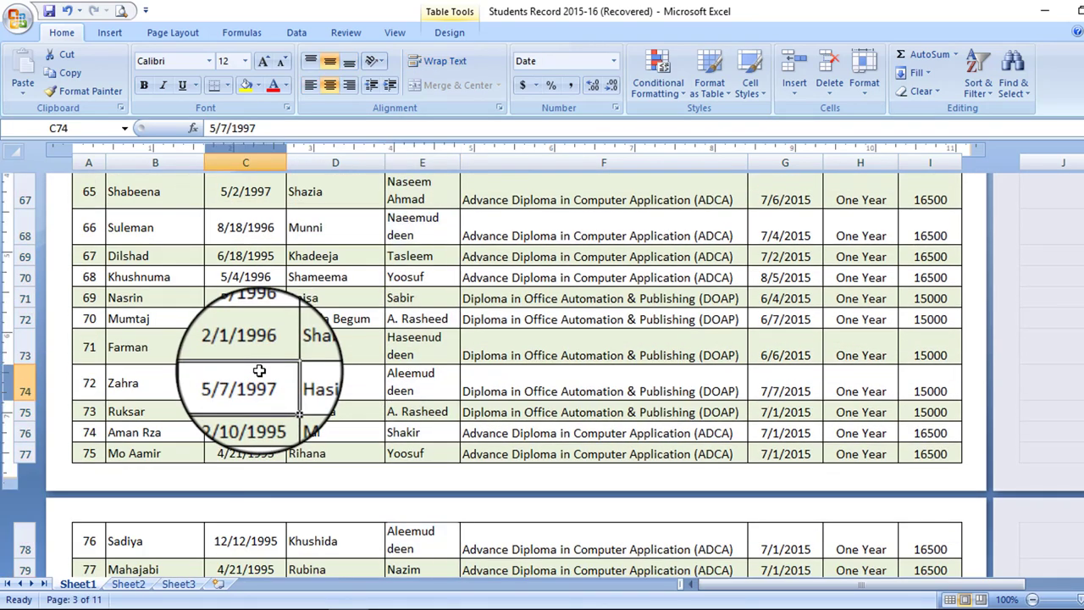
scroll(259, 371, "down", 2)
scroll(259, 371, "down", 1)
scroll(246, 381, "down", 2)
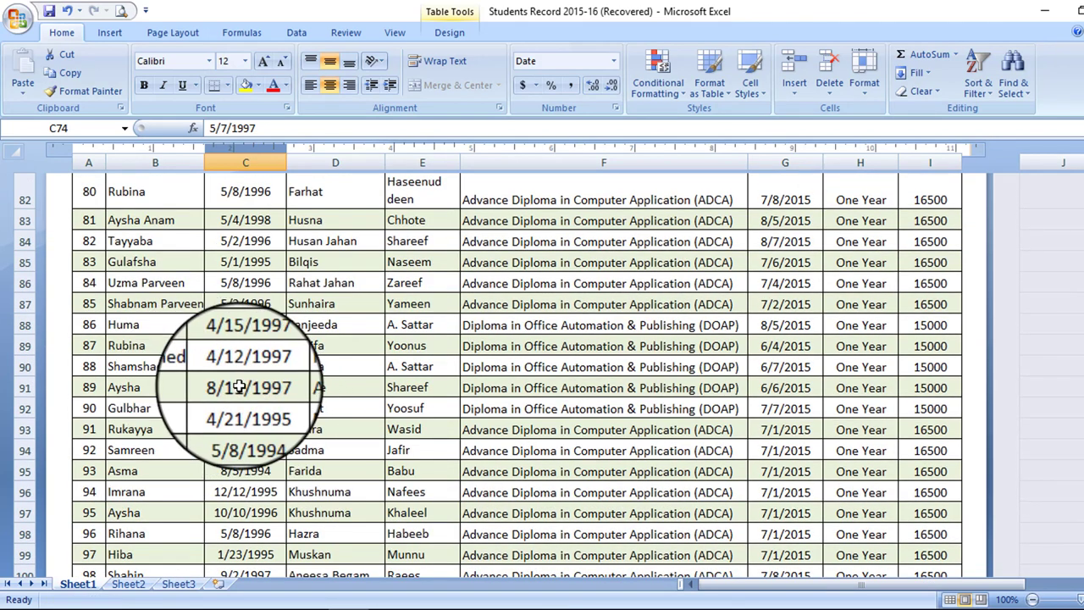
scroll(240, 386, "down", 3)
scroll(241, 386, "up", 3)
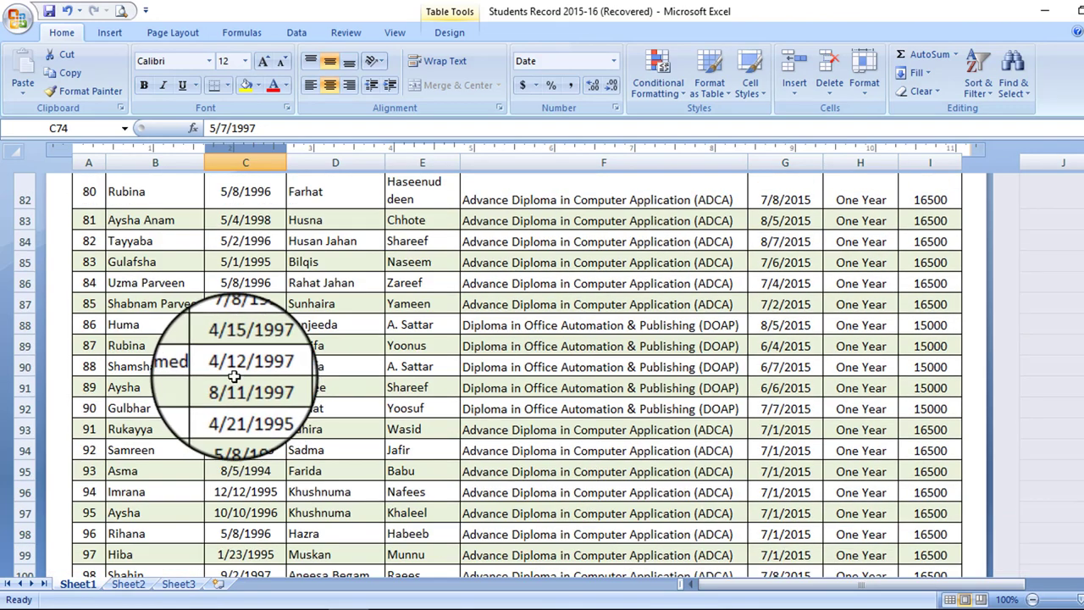
Wrap the long student name in B90 onto two lines and bring up the printing options.
left_click(161, 366)
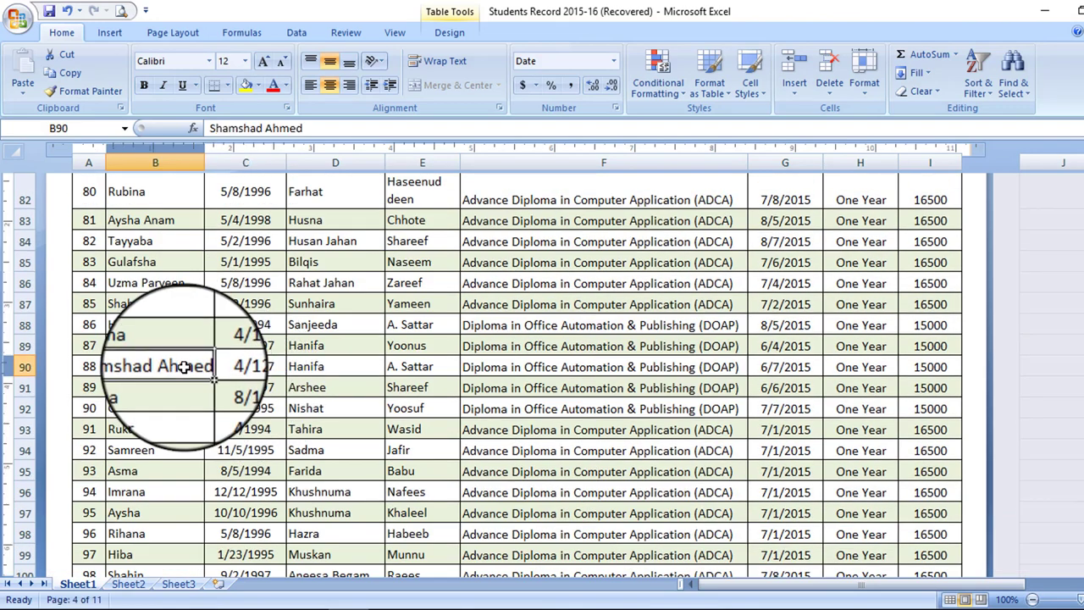
left_click(448, 62)
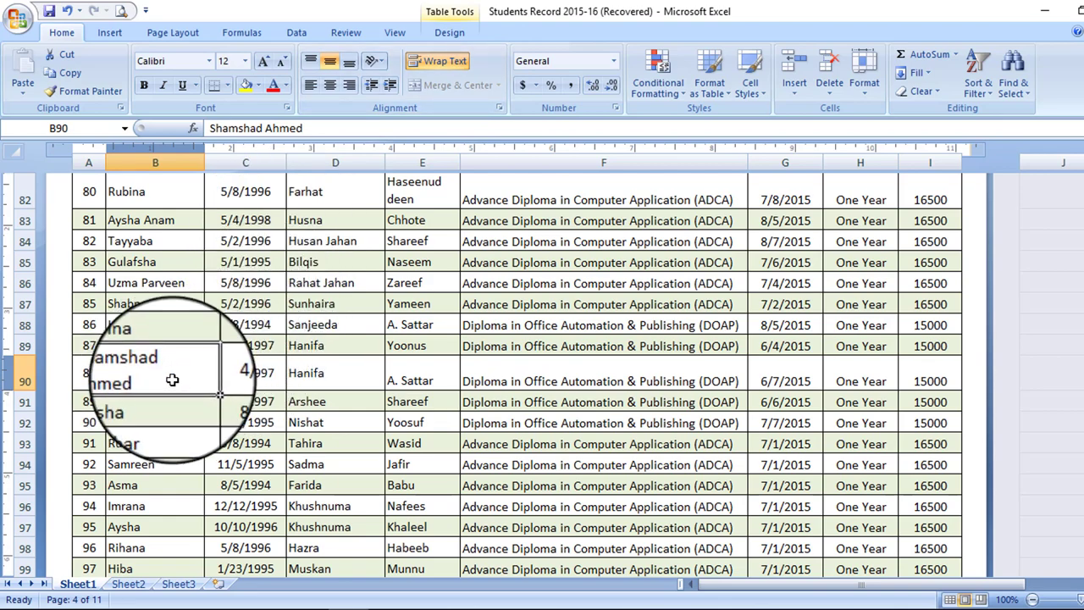
scroll(254, 424, "down", 3)
scroll(495, 447, "down", 2)
scroll(495, 448, "down", 4)
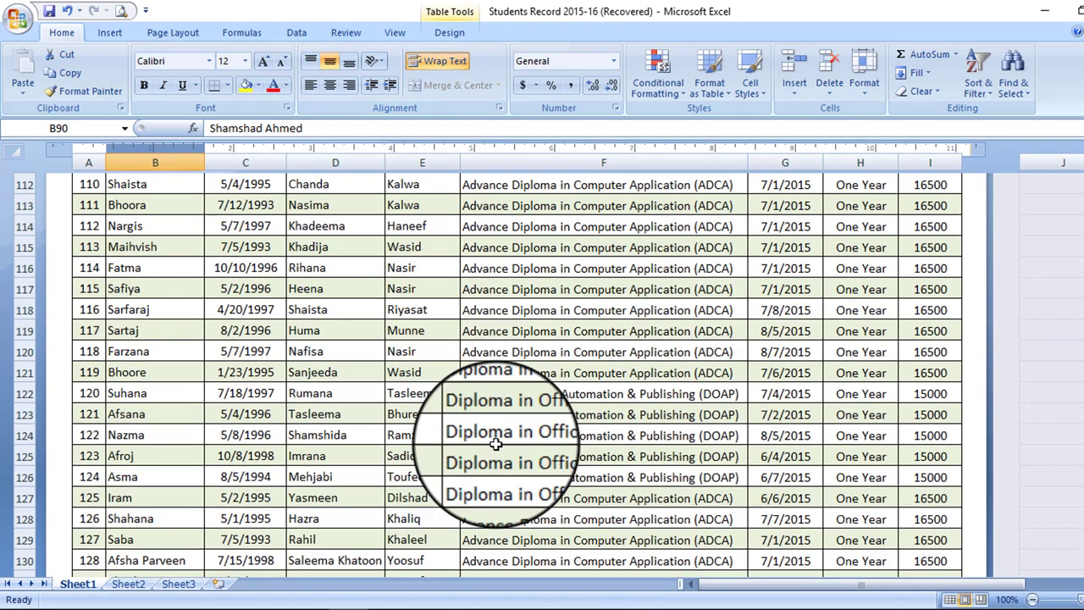
scroll(495, 447, "down", 5)
scroll(495, 443, "up", 9)
scroll(496, 444, "up", 4)
scroll(495, 444, "up", 7)
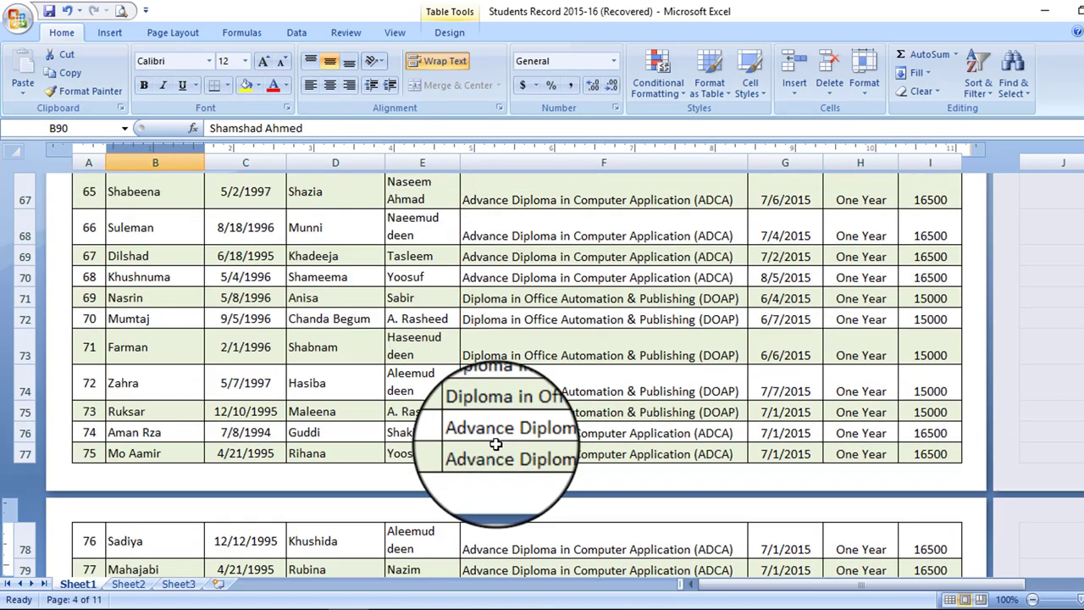
scroll(495, 443, "up", 7)
scroll(496, 443, "up", 9)
scroll(495, 443, "up", 6)
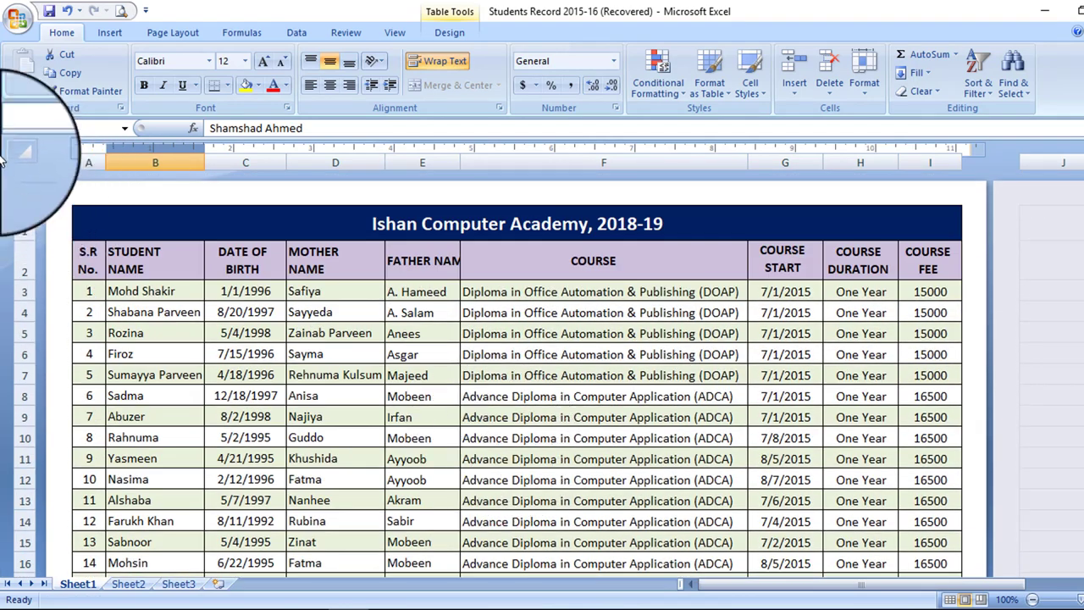
left_click(19, 31)
mouse_move(52, 204)
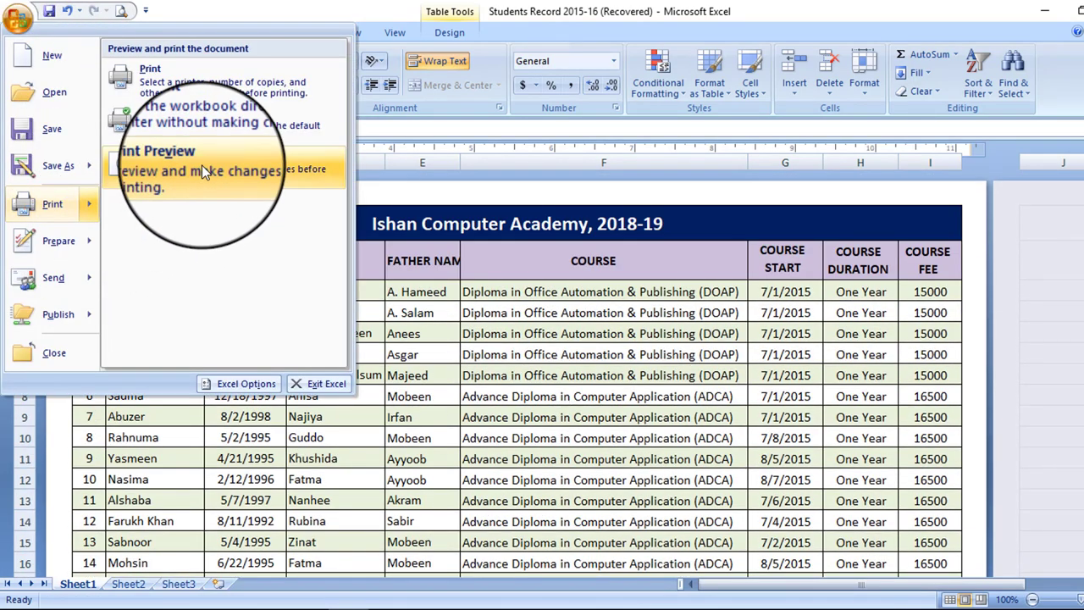
Open the print preview and zoom in to inspect page 1, including the rightmost columns.
left_click(201, 165)
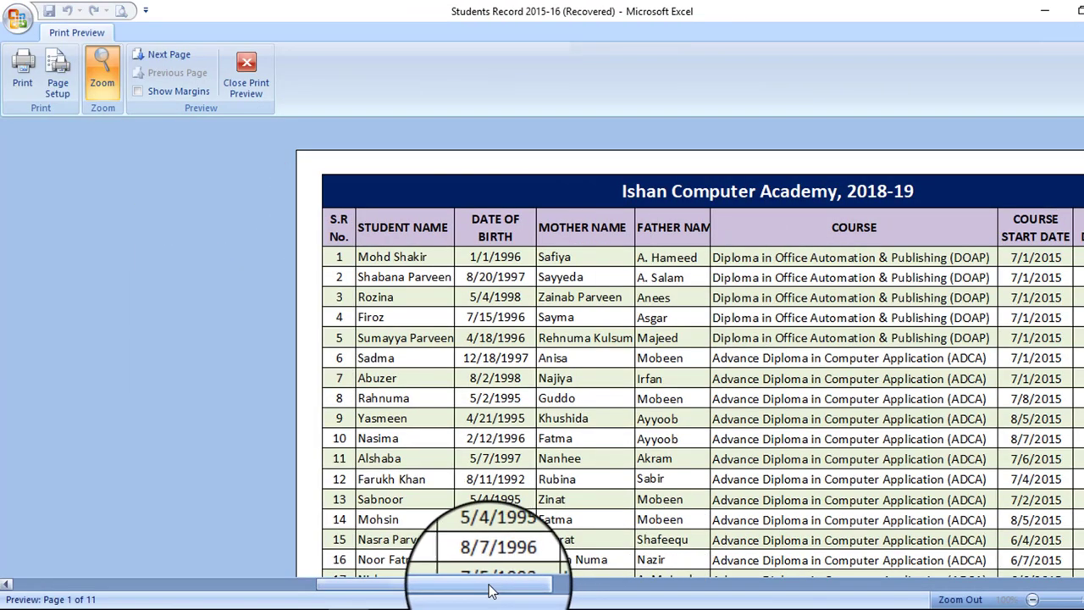
left_click(542, 591)
left_click_drag(547, 585, 567, 584)
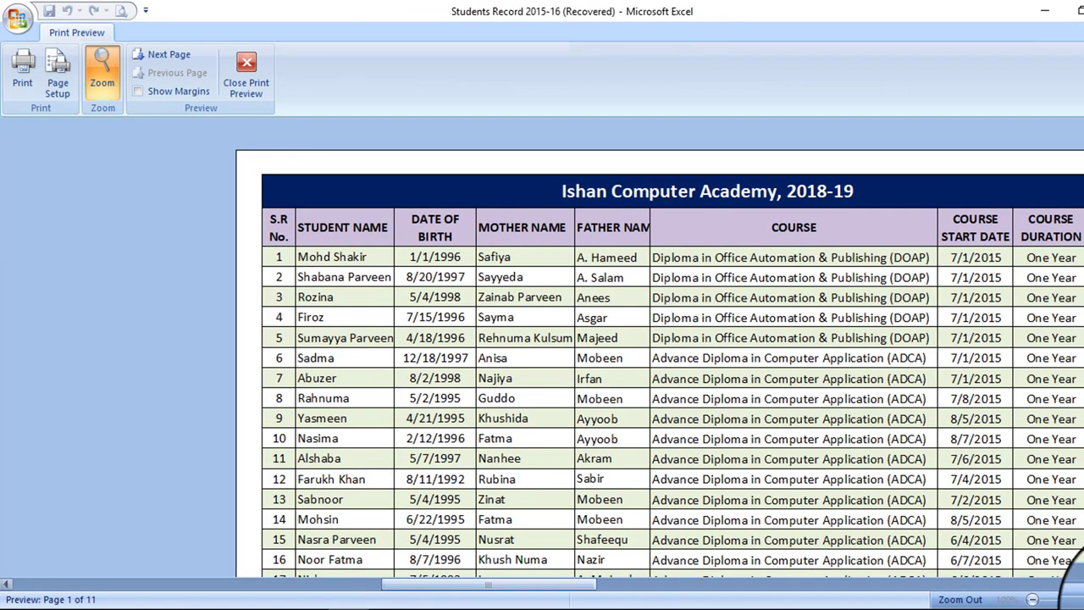
left_click(1033, 585)
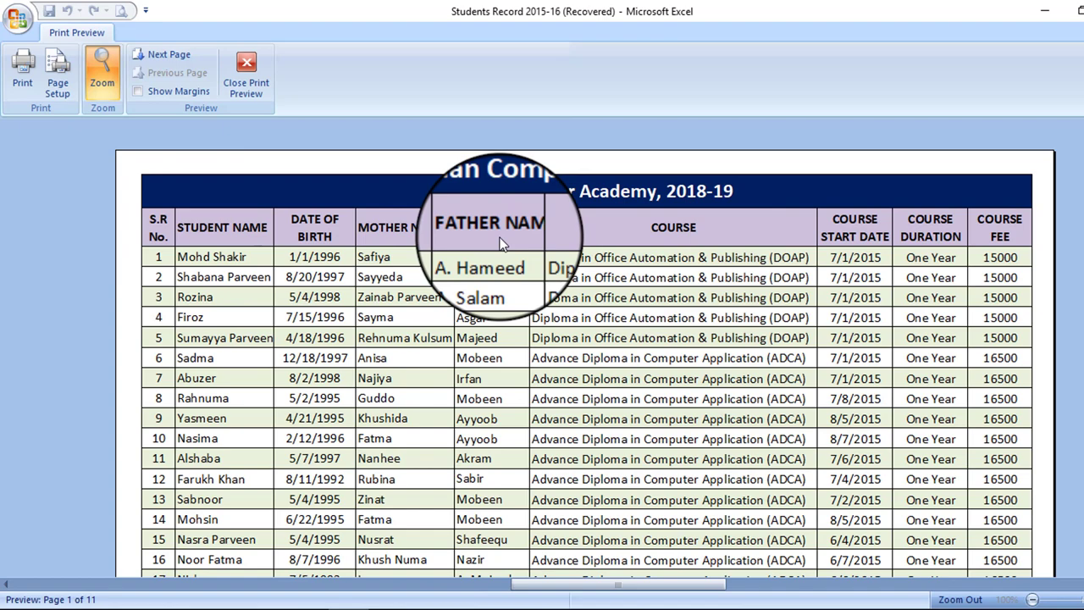
scroll(483, 254, "down", 3)
scroll(568, 363, "down", 3)
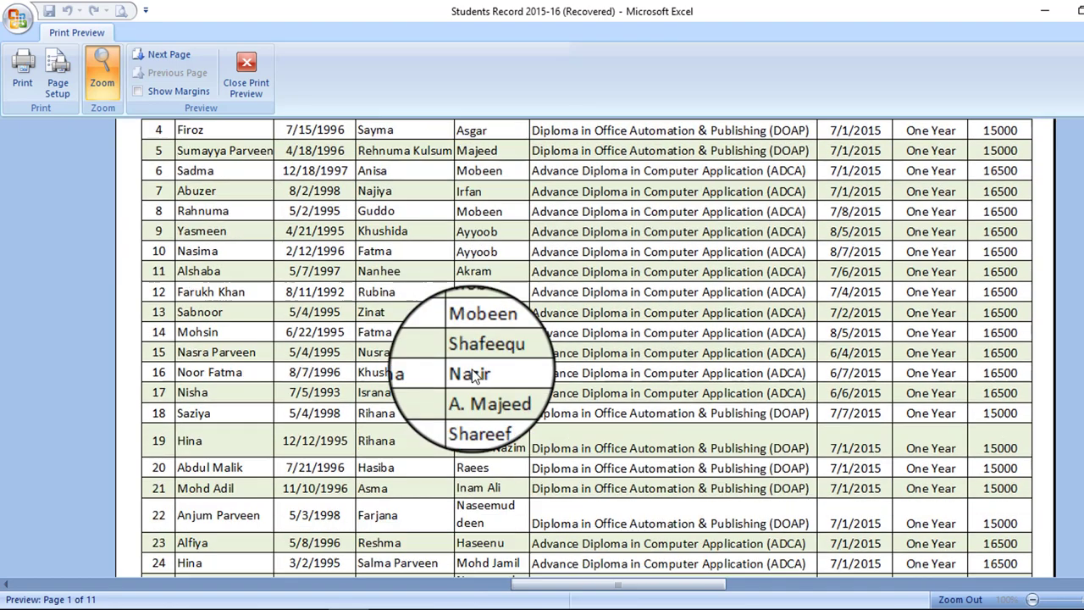
scroll(520, 387, "down", 4)
scroll(605, 416, "down", 5)
scroll(616, 412, "up", 1)
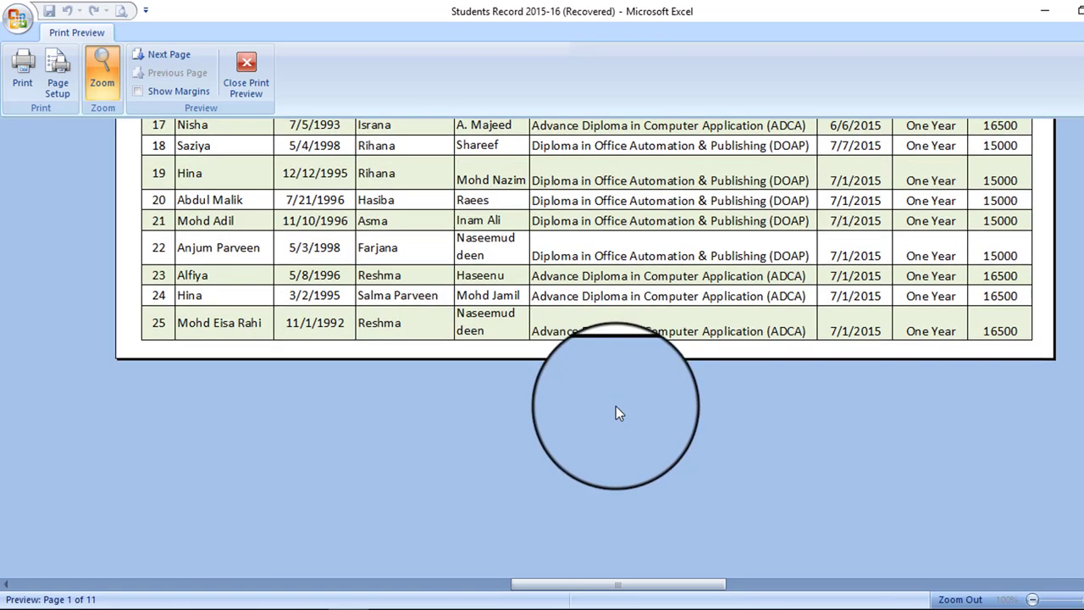
scroll(618, 412, "up", 4)
scroll(616, 405, "up", 5)
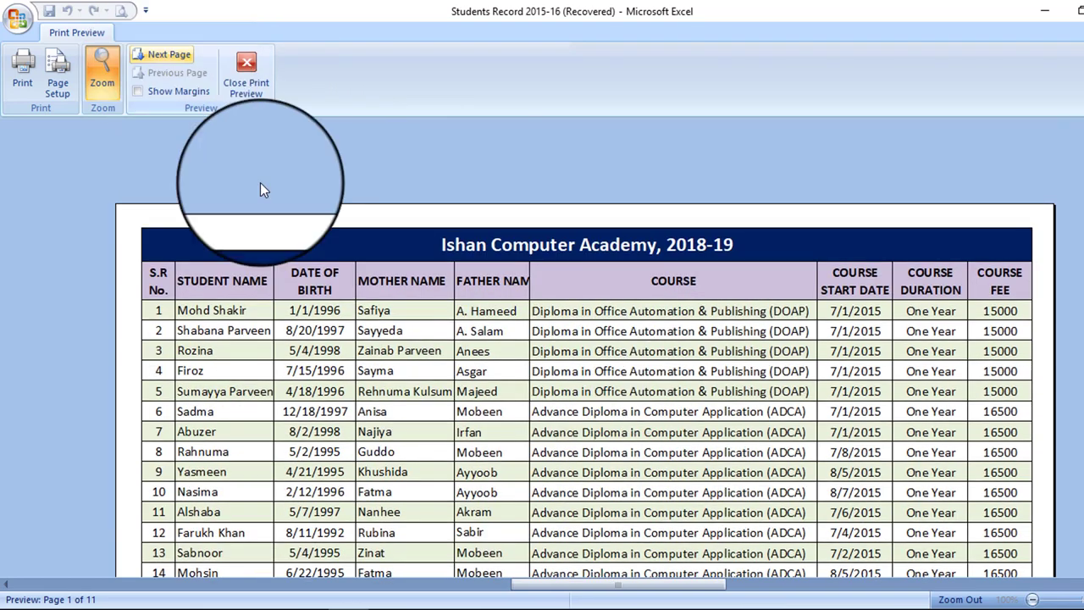
Scroll through page 2 of the preview, then close the print preview.
left_click(162, 54)
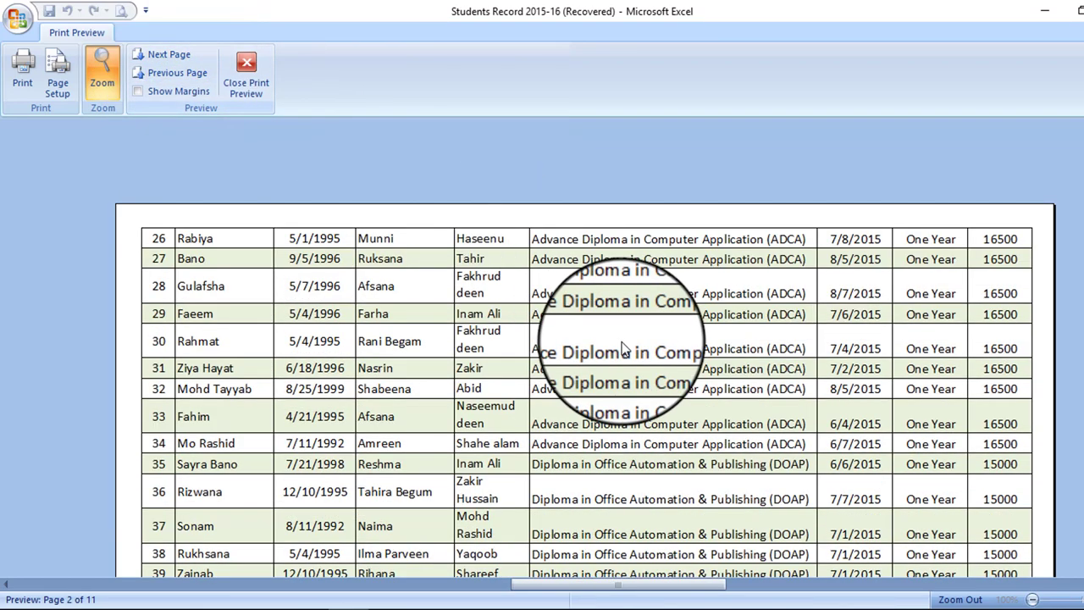
scroll(628, 351, "down", 2)
scroll(584, 373, "down", 2)
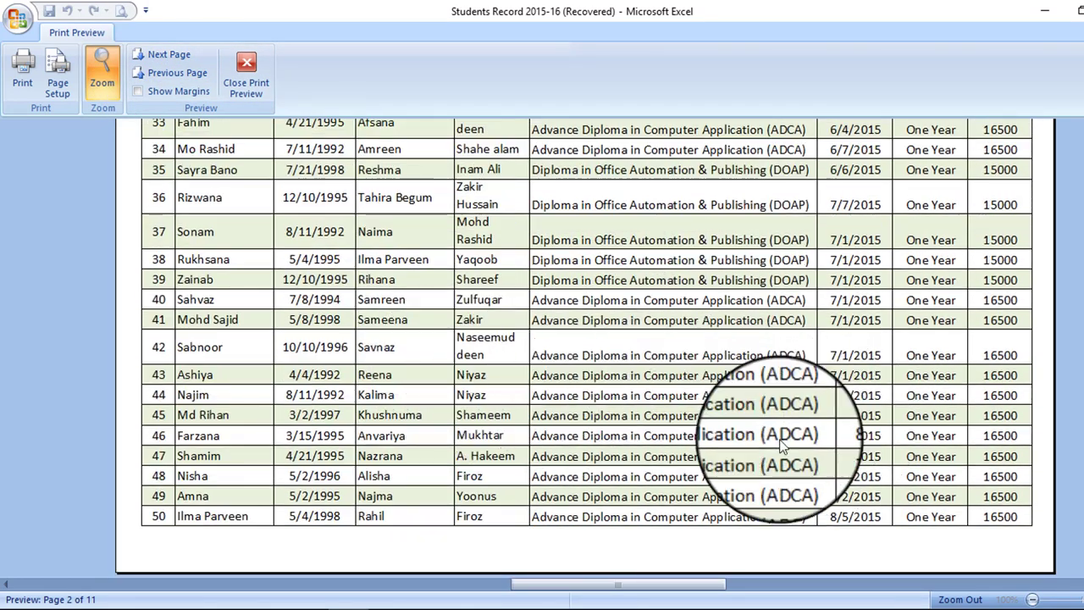
scroll(749, 453, "up", 1)
scroll(553, 311, "up", 3)
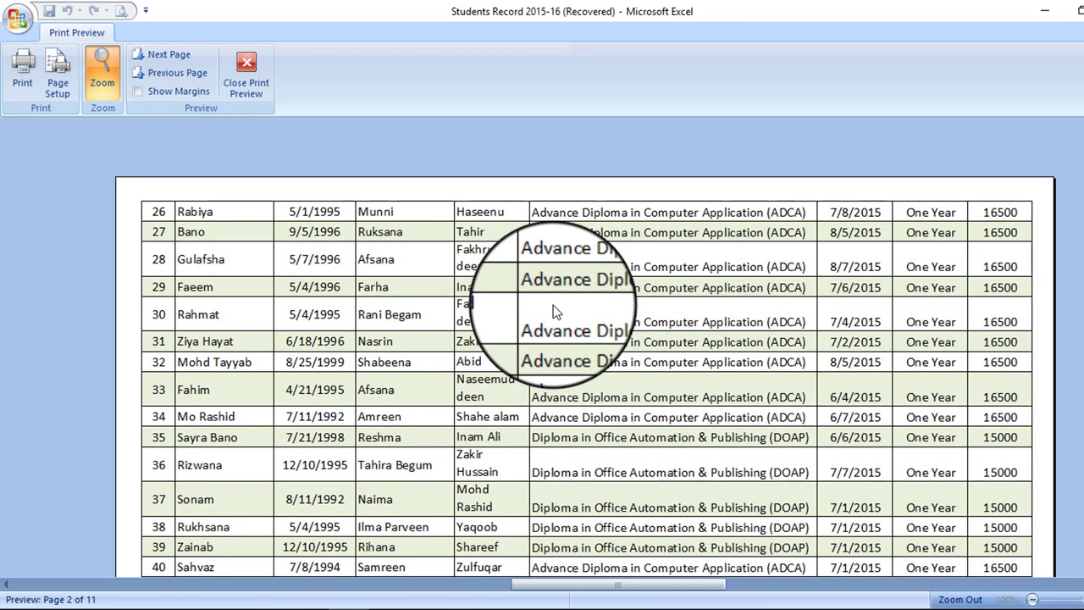
scroll(553, 312, "down", 1)
scroll(376, 290, "down", 1)
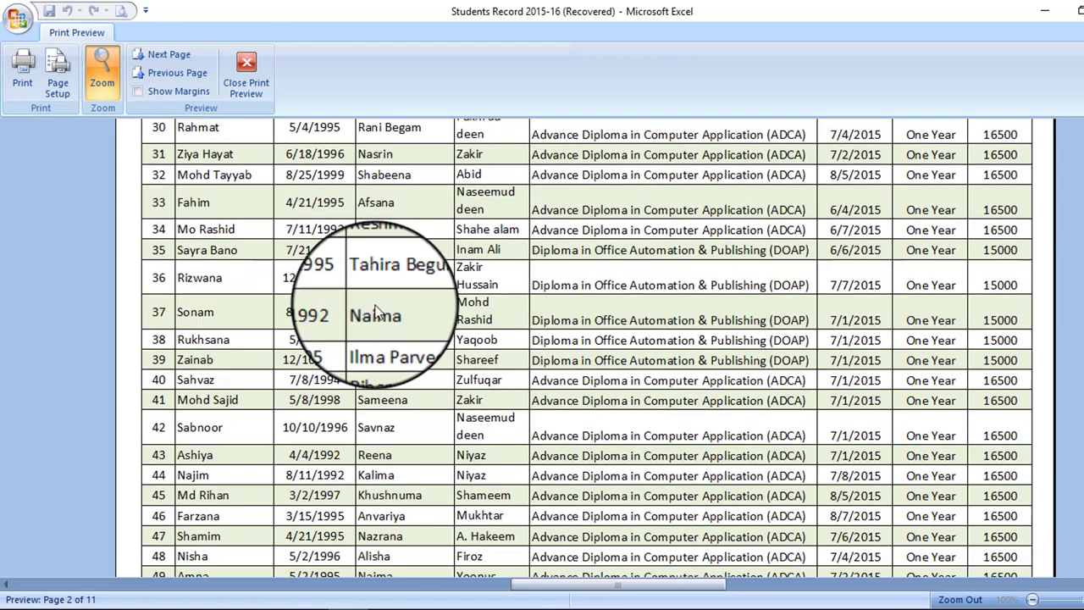
scroll(847, 330, "down", 1)
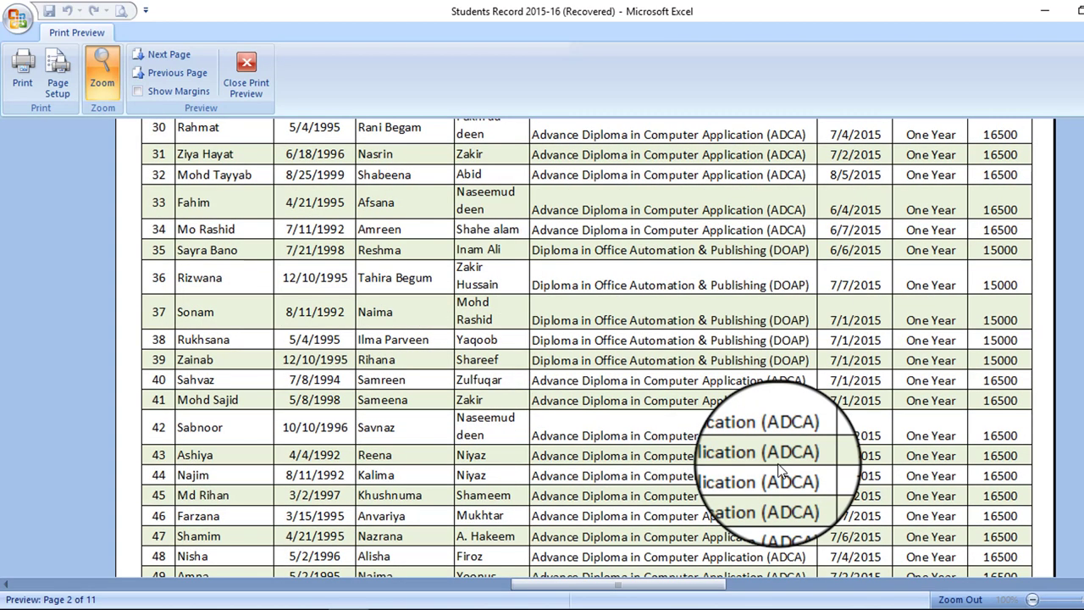
scroll(881, 462, "up", 2)
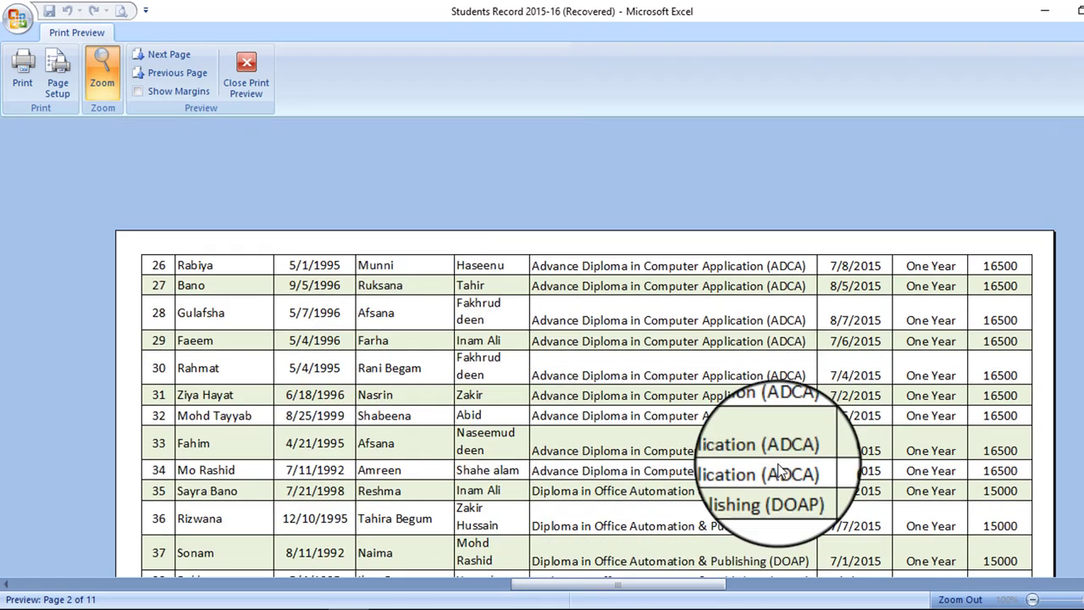
scroll(859, 447, "up", 2)
left_click(247, 76)
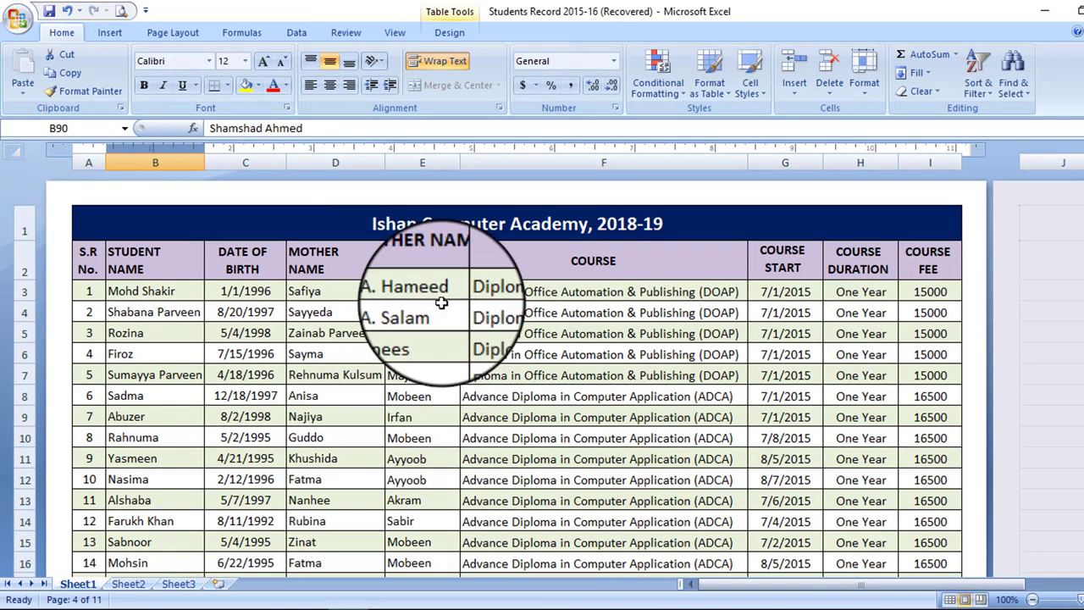
Wrap and centre the FATHER NAME heading, then select cells D7:E7.
left_click(456, 61)
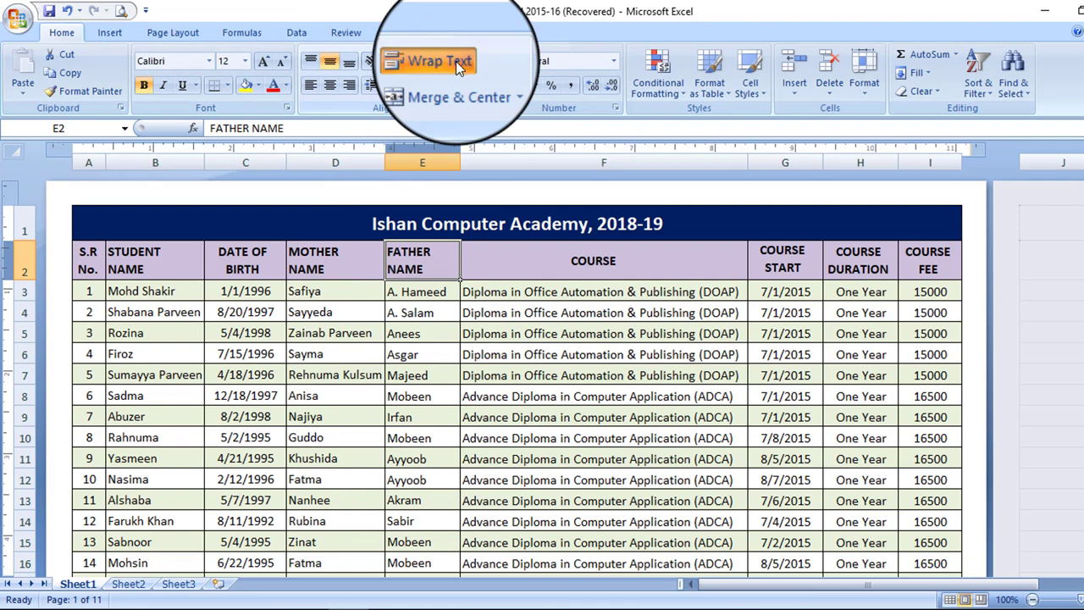
left_click(331, 86)
left_click(421, 375)
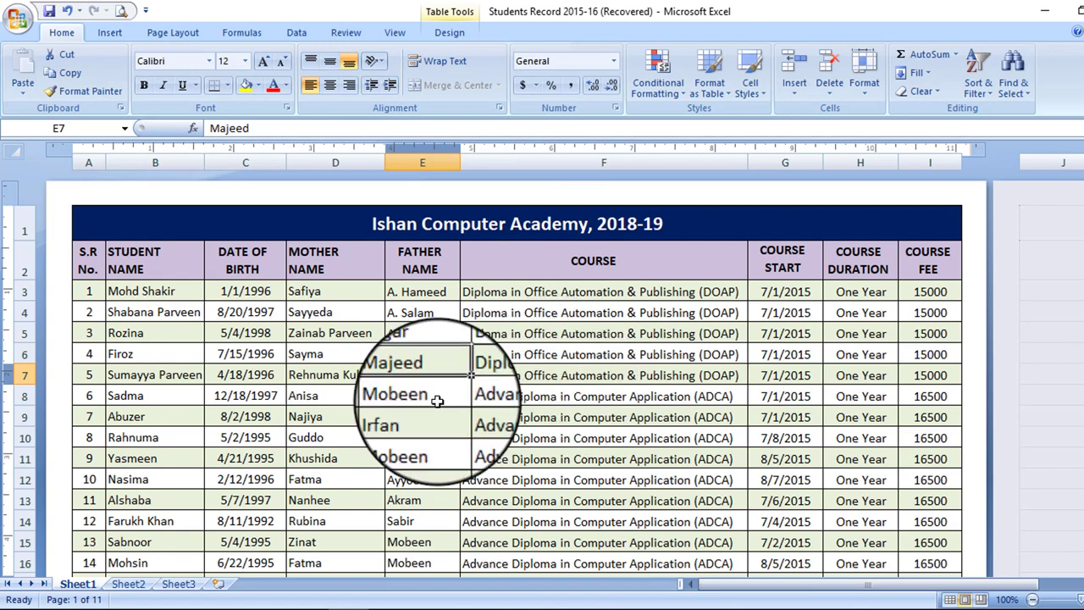
key("shift+Left")
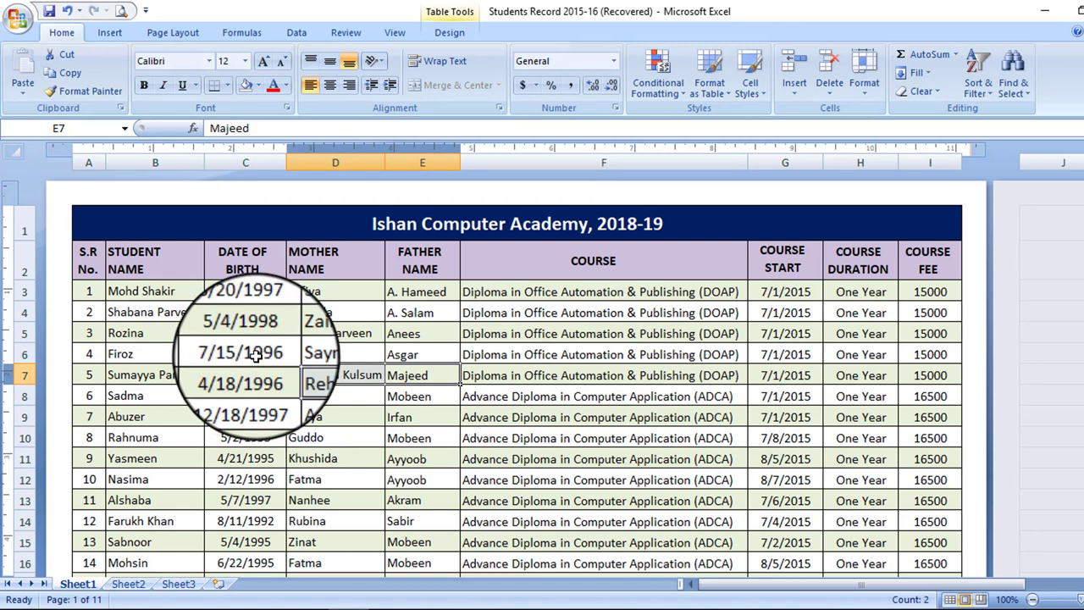
left_click(176, 33)
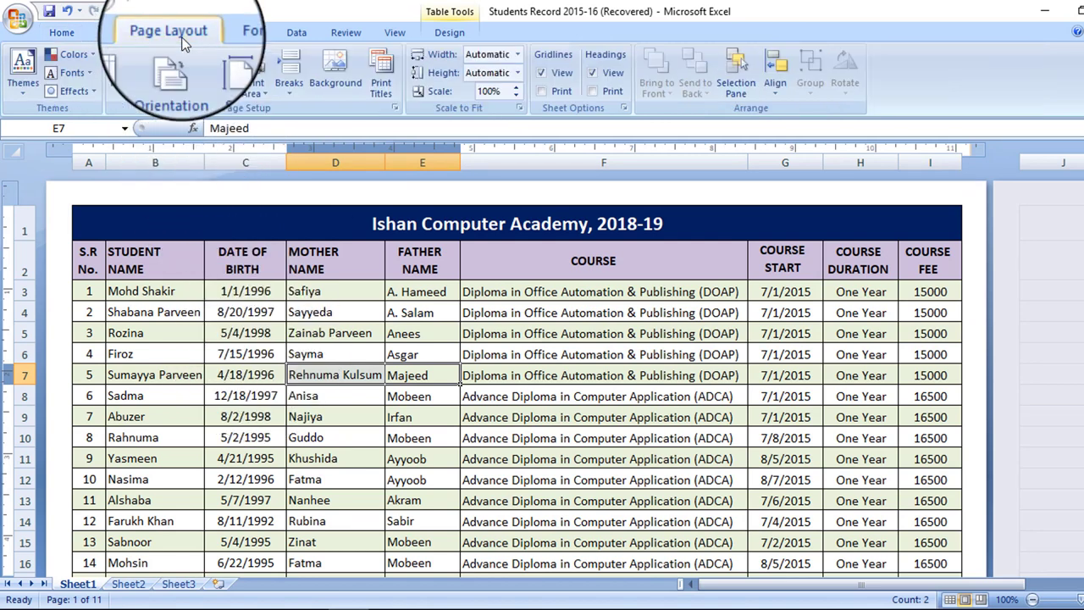
Look through the paper sizes and keep A4 (8.27" x 11.69") for the printout.
left_click(222, 93)
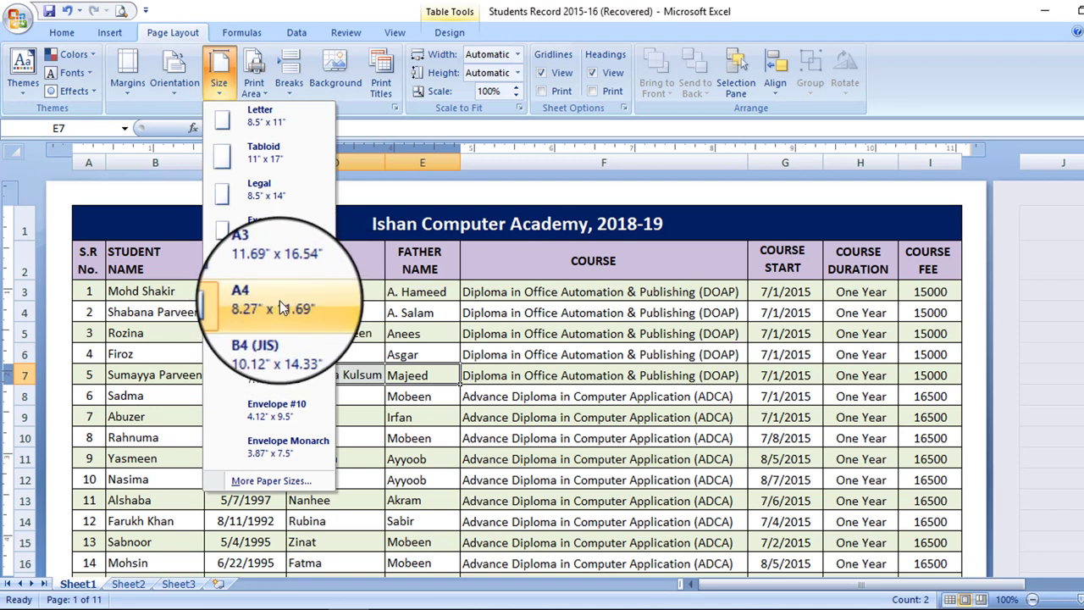
left_click(279, 301)
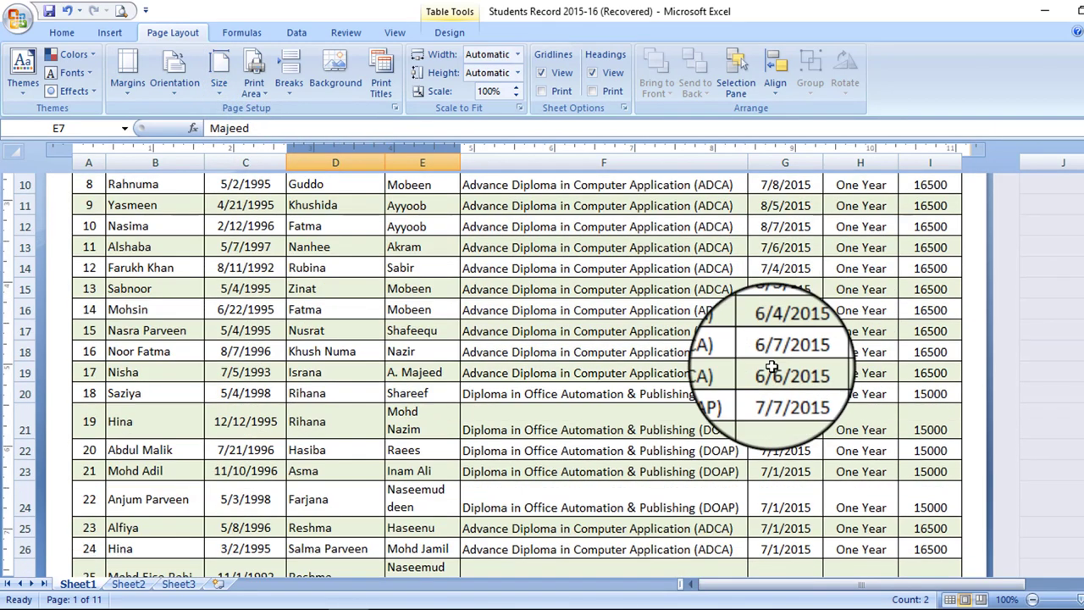
scroll(714, 372, "down", 3)
scroll(714, 387, "up", 3)
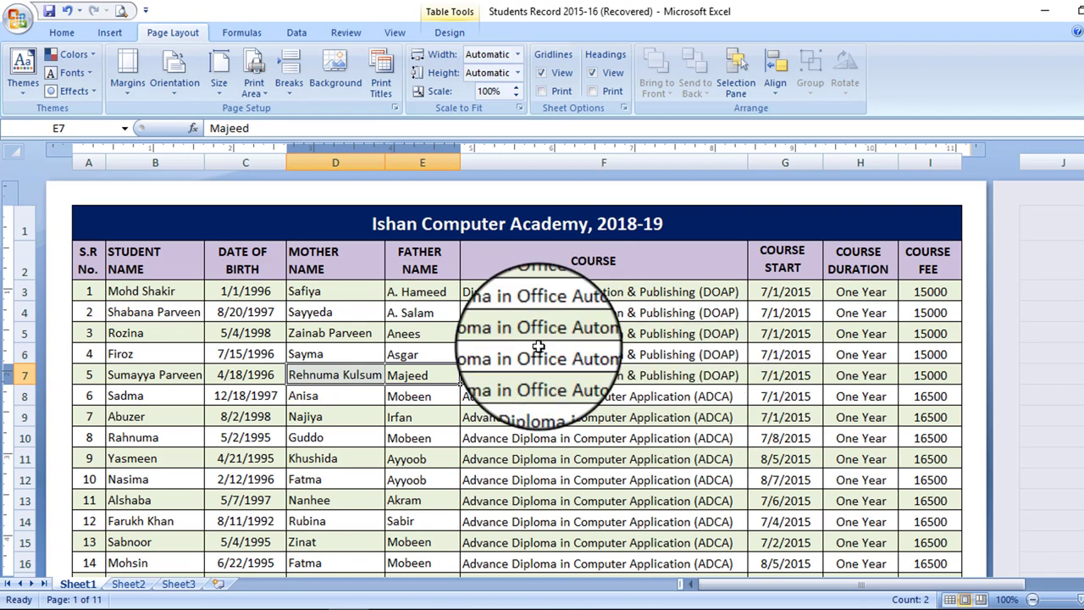
left_click(218, 70)
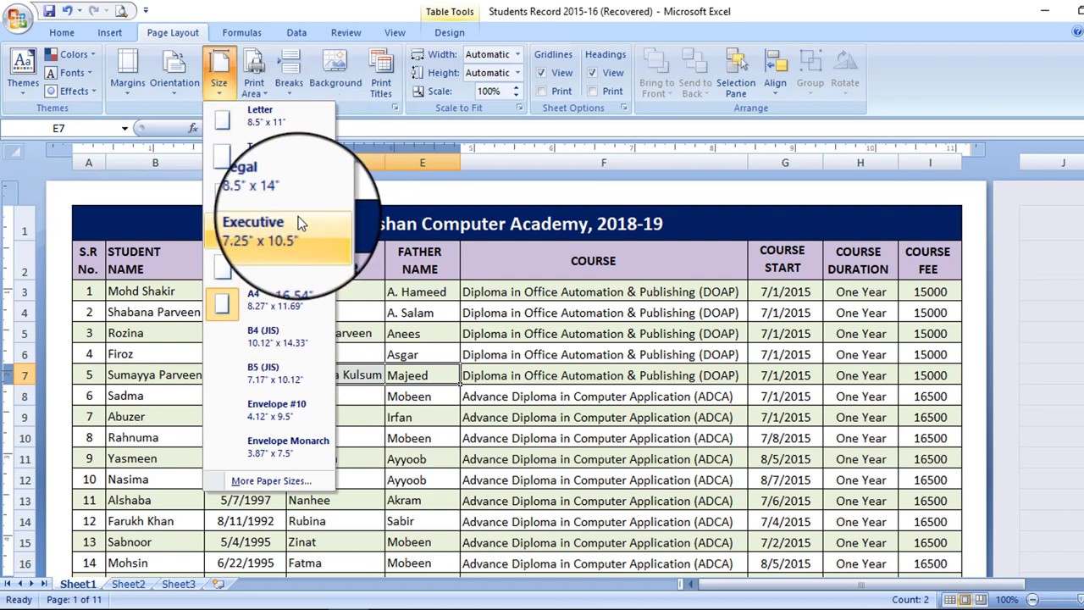
Set the paper size to Legal and widen column D so MOTHER NAME fits on one line.
left_click(286, 194)
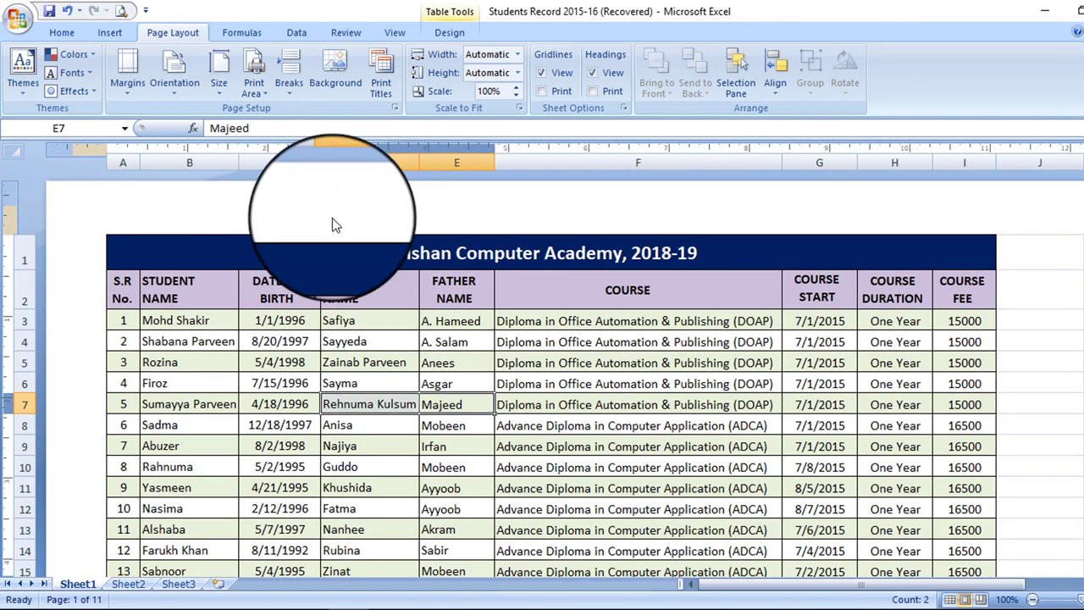
left_click_drag(750, 596, 766, 595)
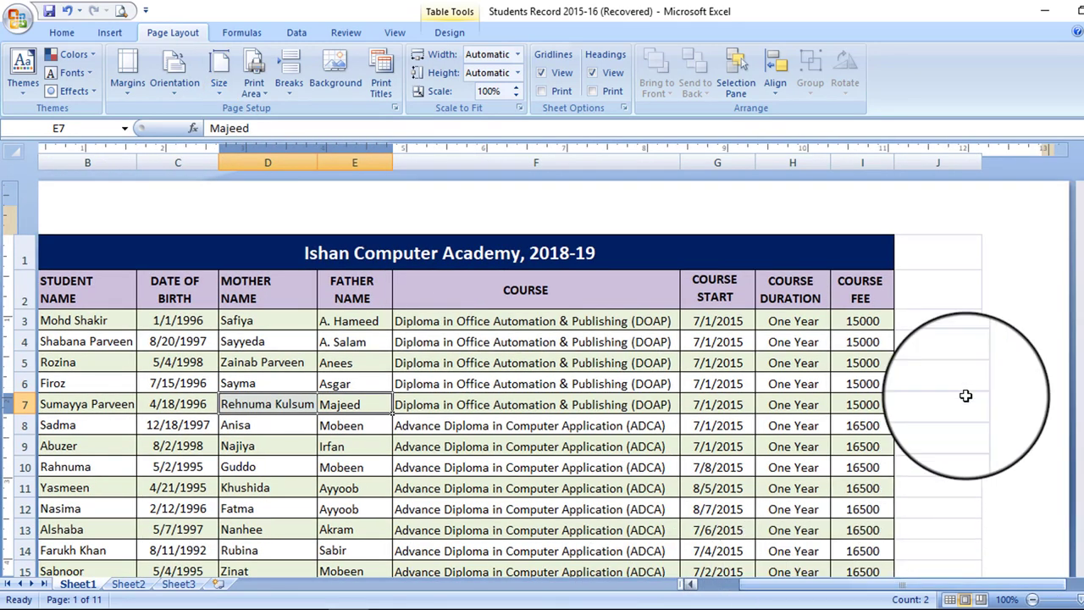
left_click(959, 271)
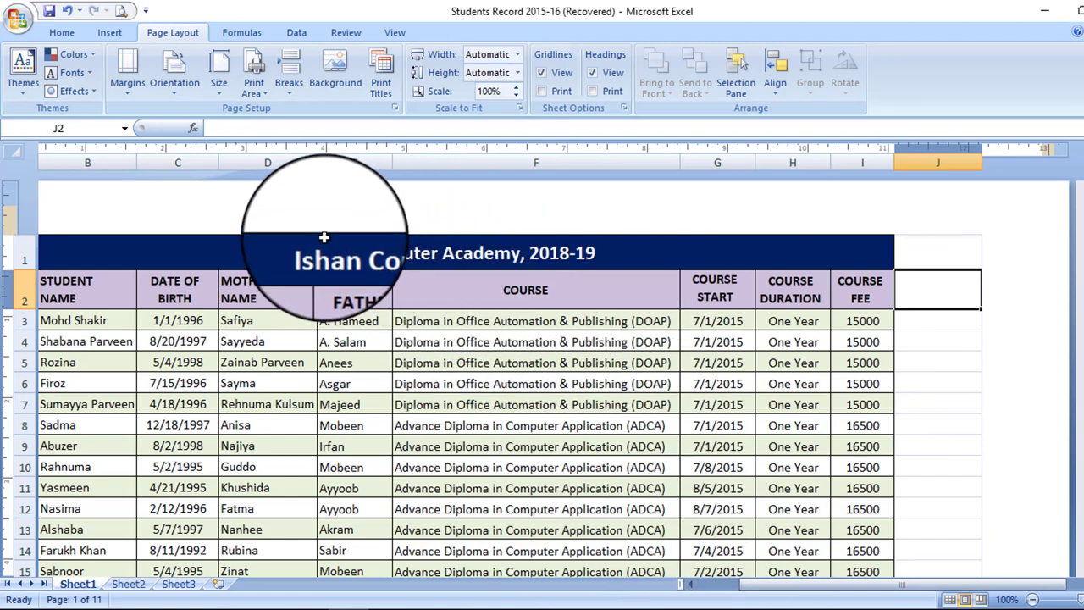
left_click_drag(317, 164, 365, 166)
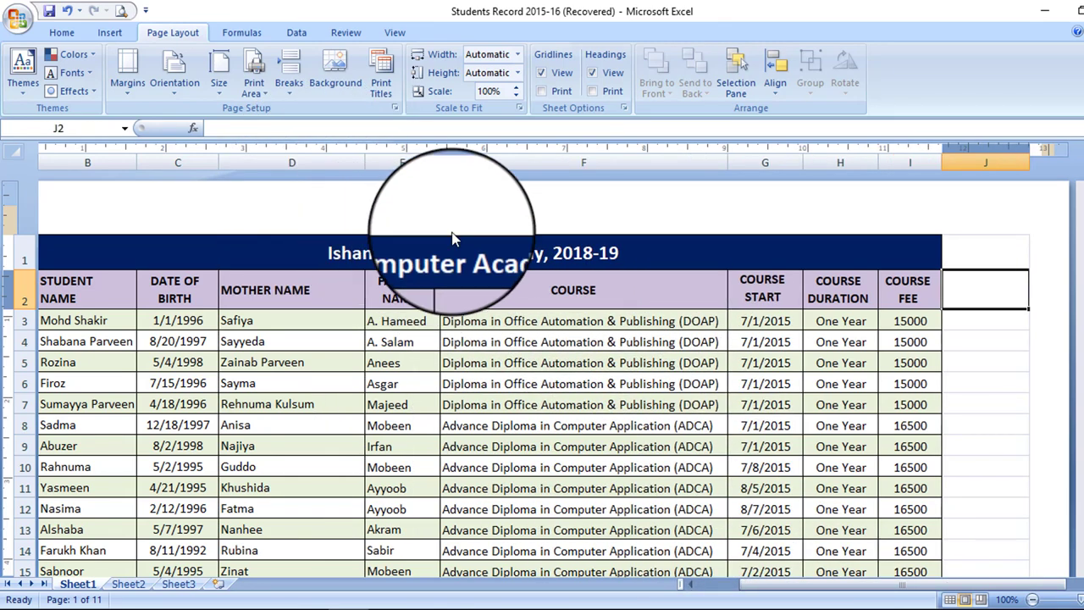
left_click_drag(441, 163, 637, 488)
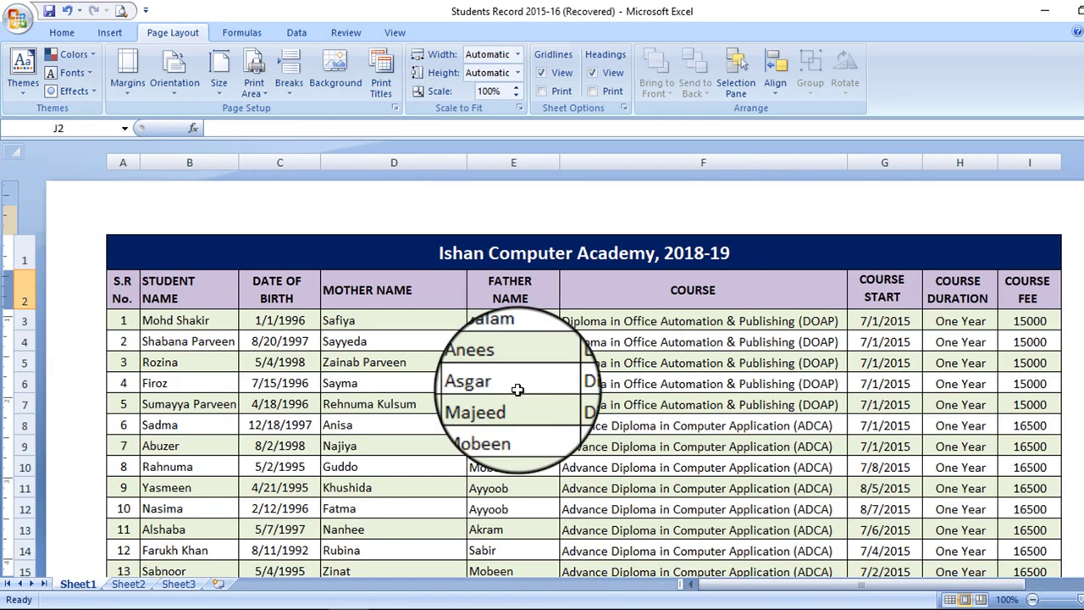
left_click(222, 85)
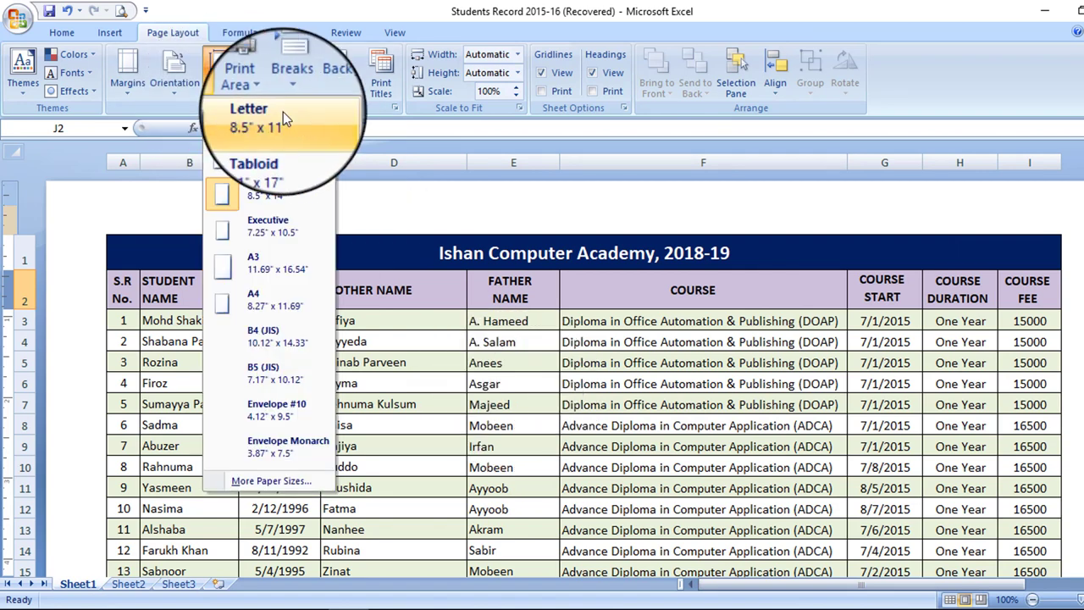
Switch the paper size back to A4 and narrow columns D and E.
left_click(275, 299)
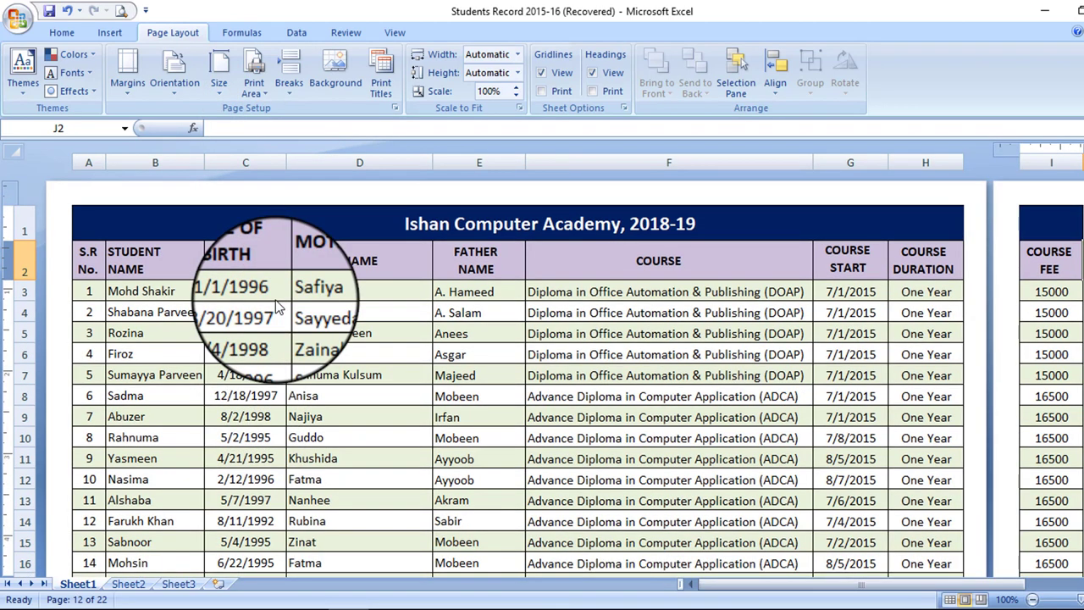
left_click(351, 355)
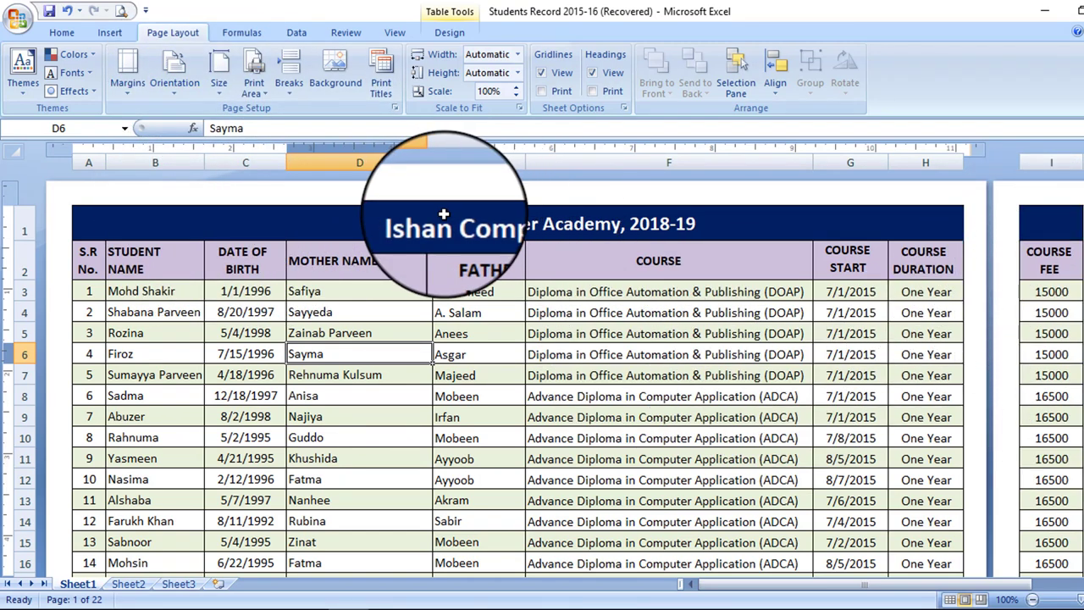
left_click(407, 307)
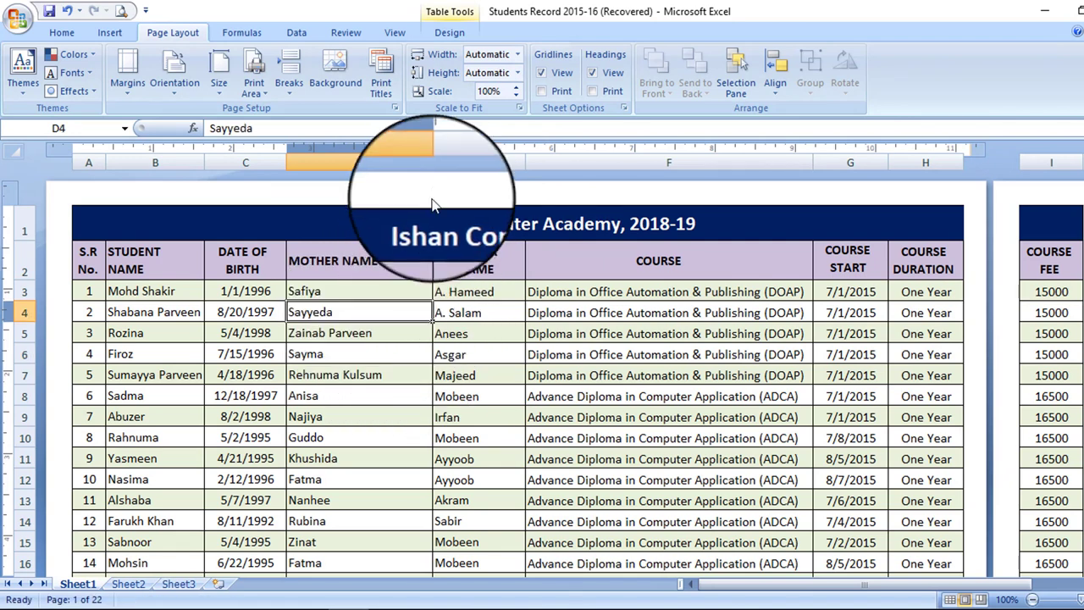
left_click_drag(429, 163, 392, 212)
left_click(419, 332)
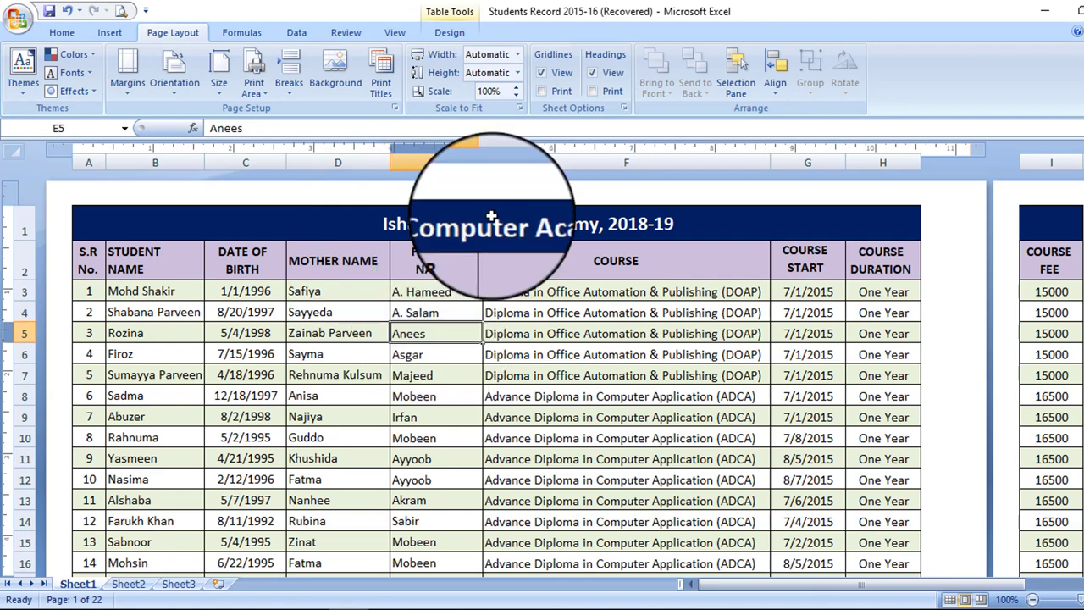
left_click_drag(481, 163, 472, 168)
Narrow the COURSE column so COURSE FEE fits on the first page.
left_click(338, 313)
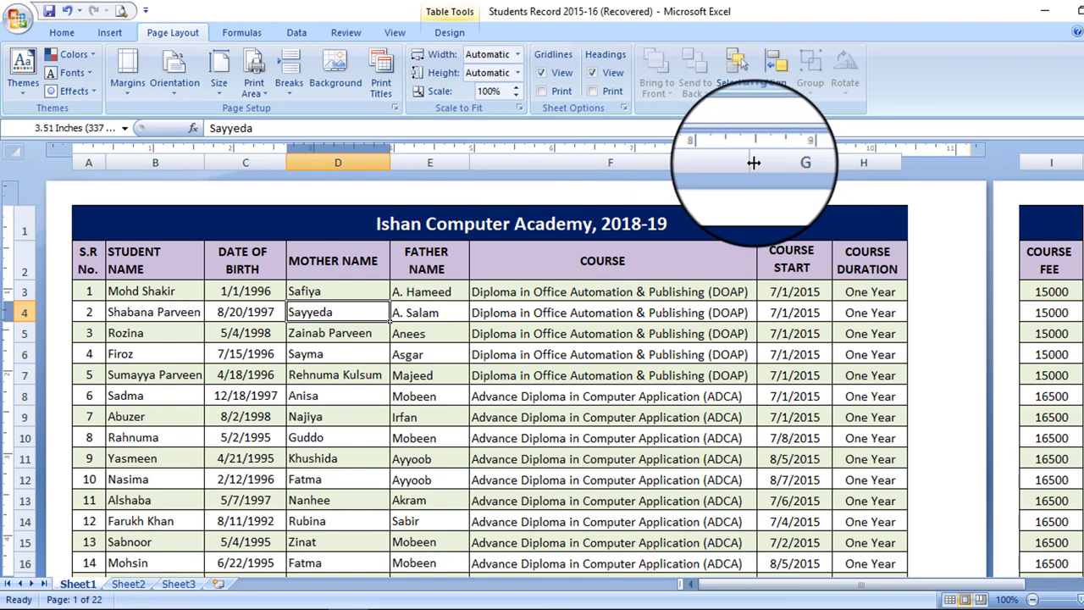
left_click_drag(759, 162, 751, 162)
left_click(575, 368)
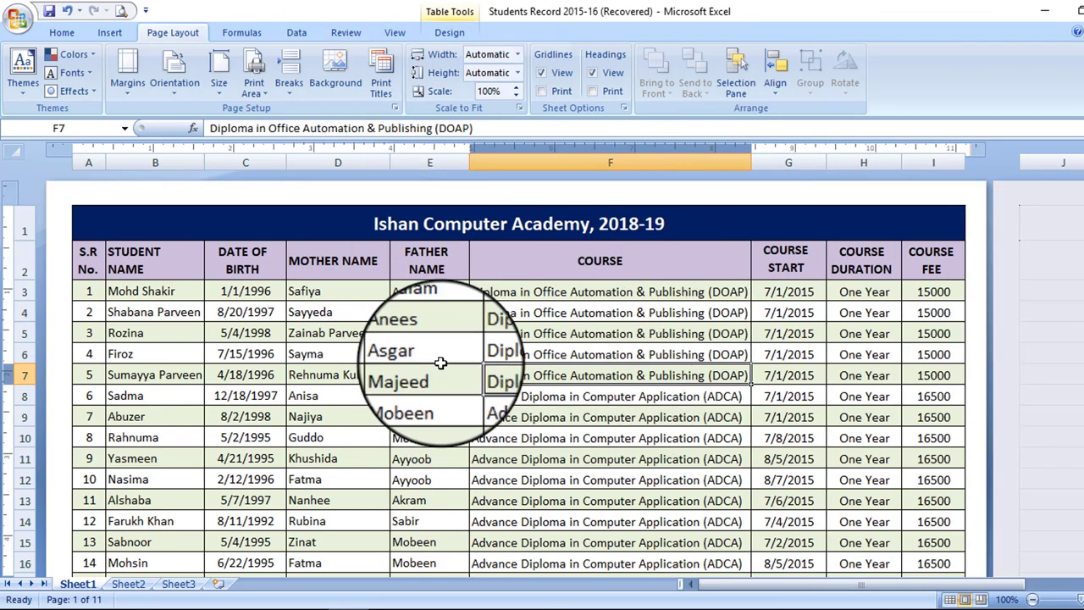
scroll(643, 339, "down", 4)
scroll(539, 368, "down", 5)
scroll(538, 369, "up", 8)
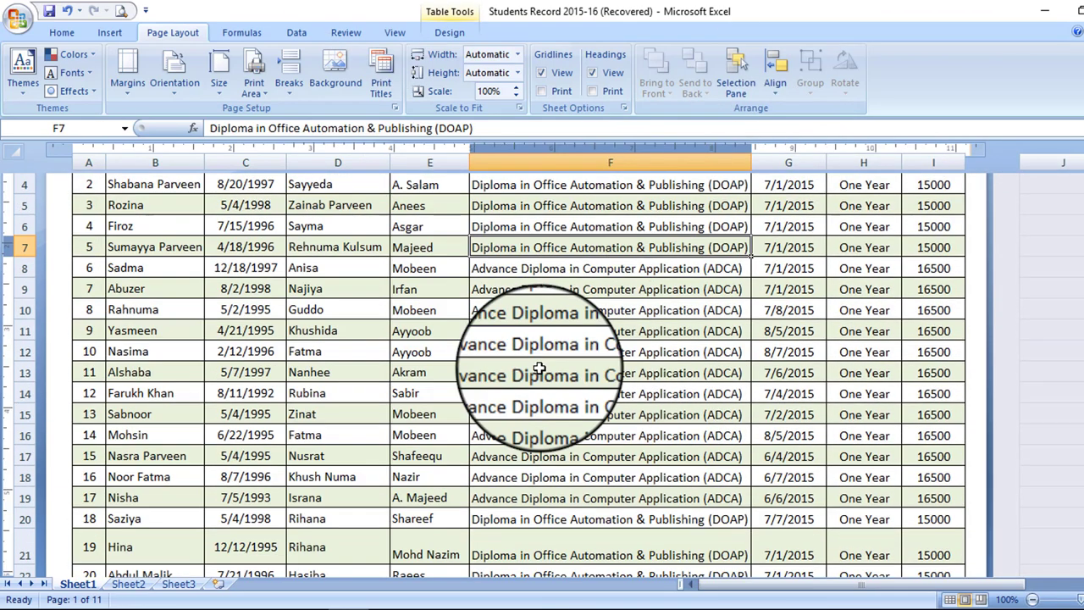
scroll(553, 387, "up", 1)
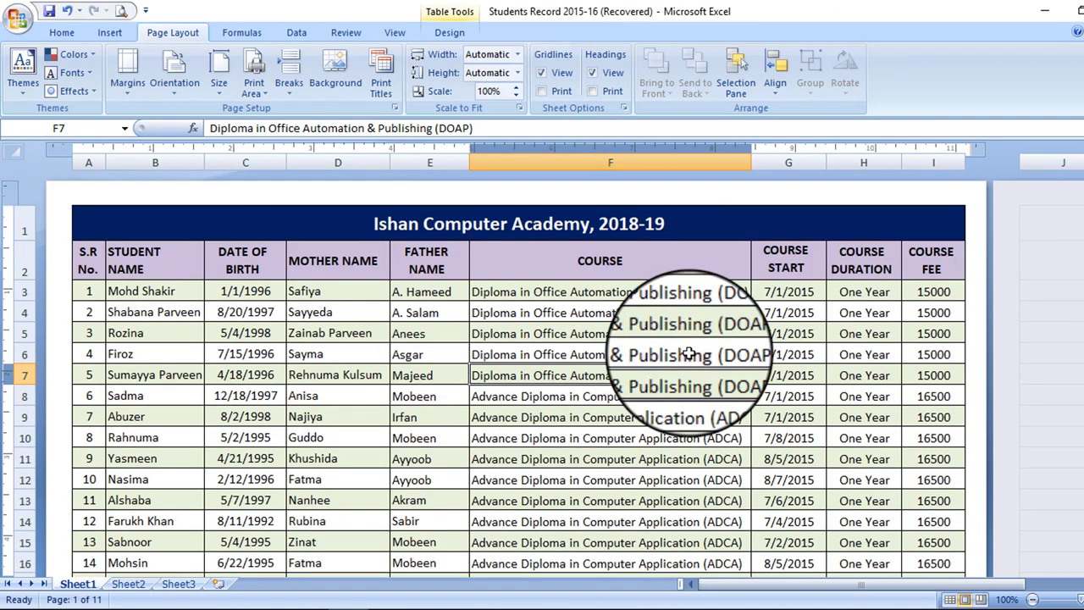
Open Print Preview to view page 1 of 11 with columns through COURSE FEE.
left_click(18, 18)
mouse_move(51, 202)
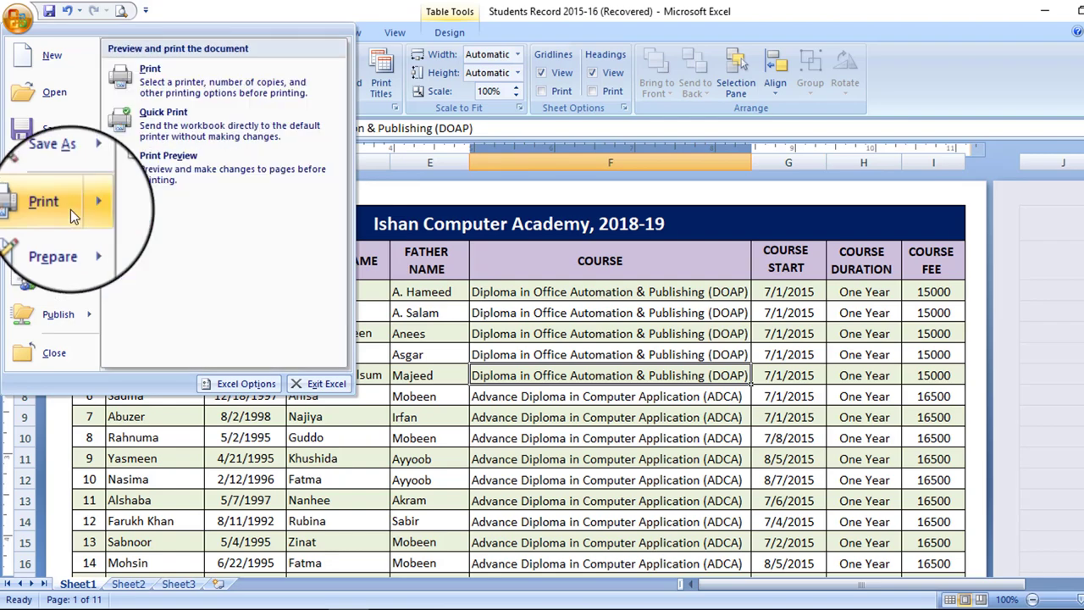
left_click(181, 161)
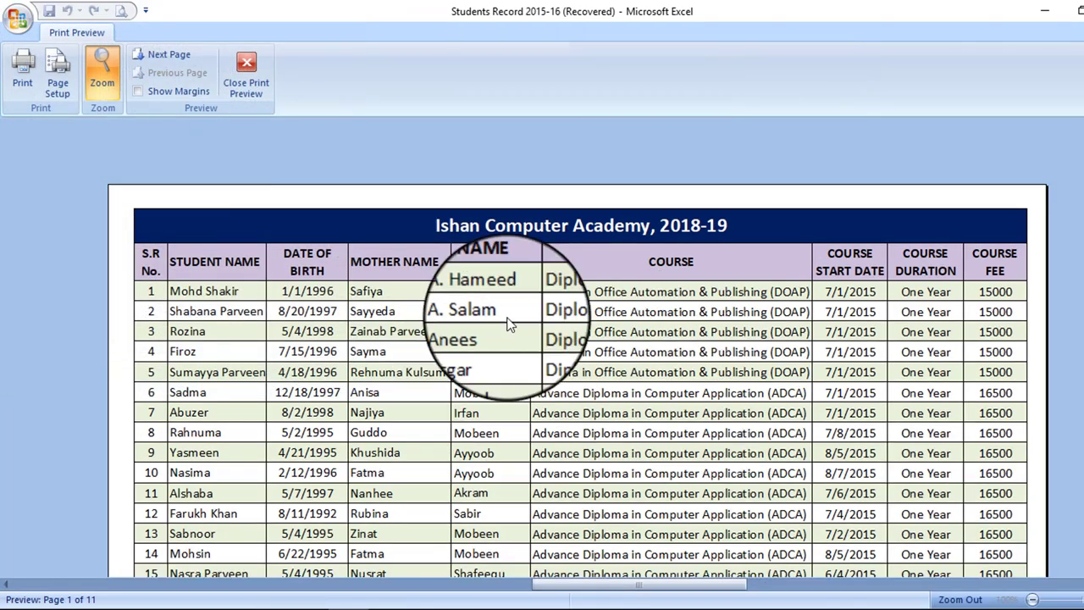
scroll(400, 405, "up", 1)
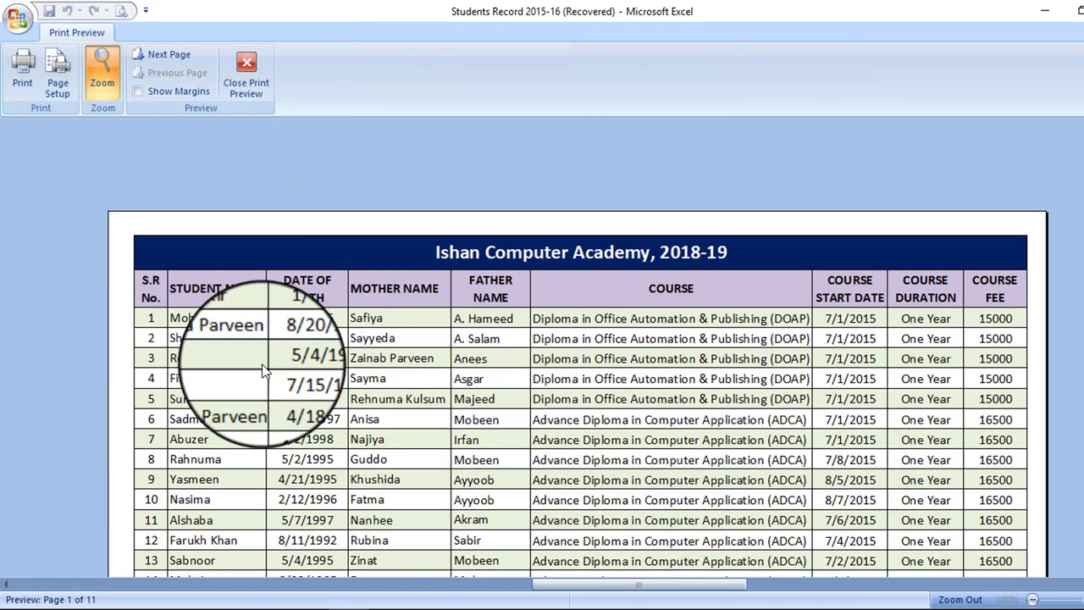
In the Print dialog, choose AnyDesk Printer and set its properties to Color output.
left_click(22, 73)
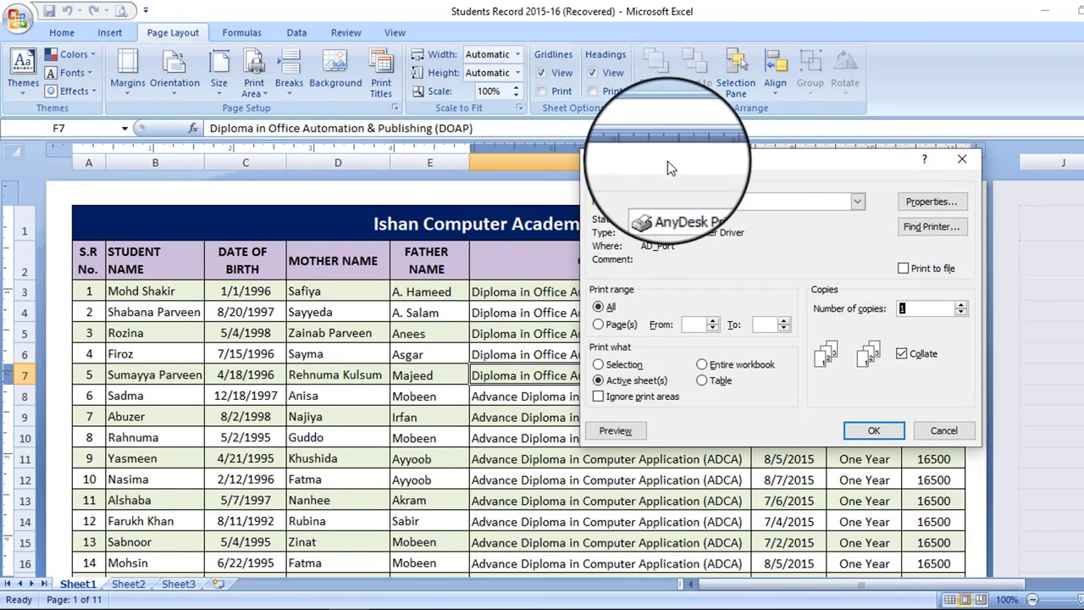
left_click_drag(667, 161, 434, 165)
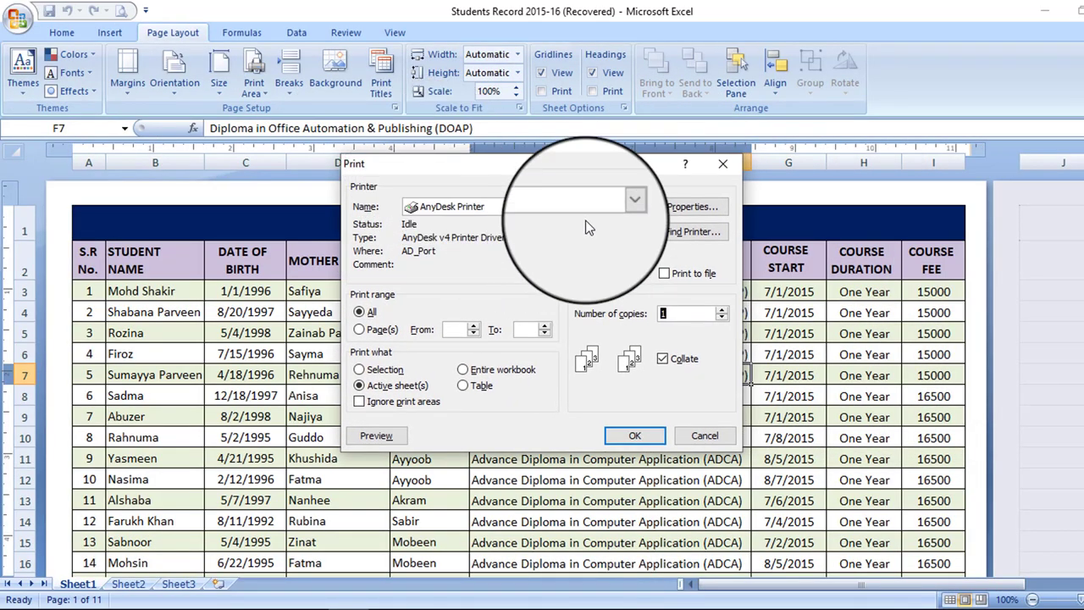
left_click(621, 207)
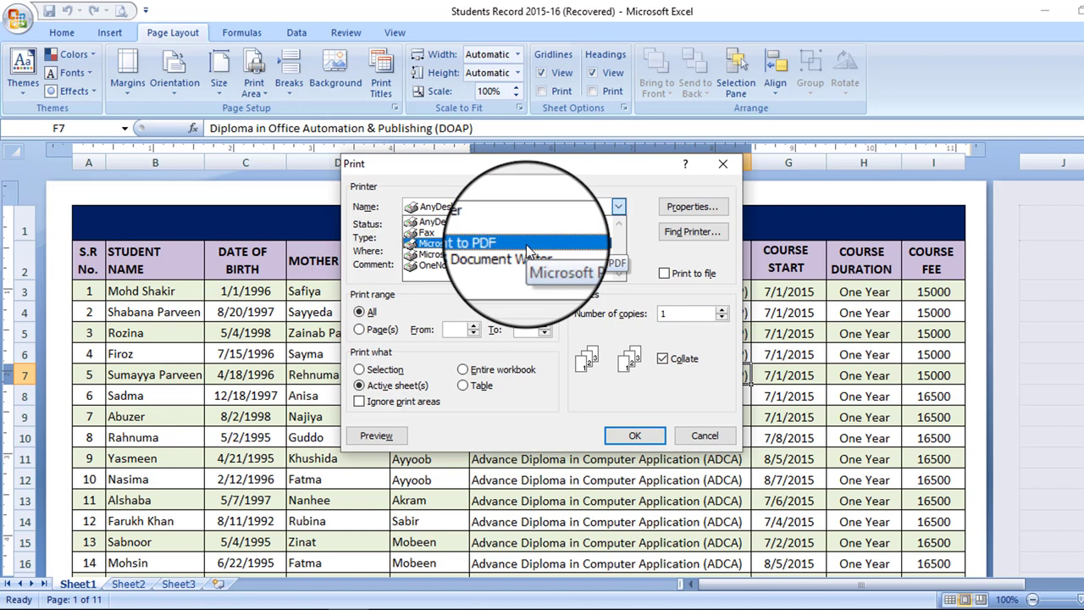
left_click(465, 222)
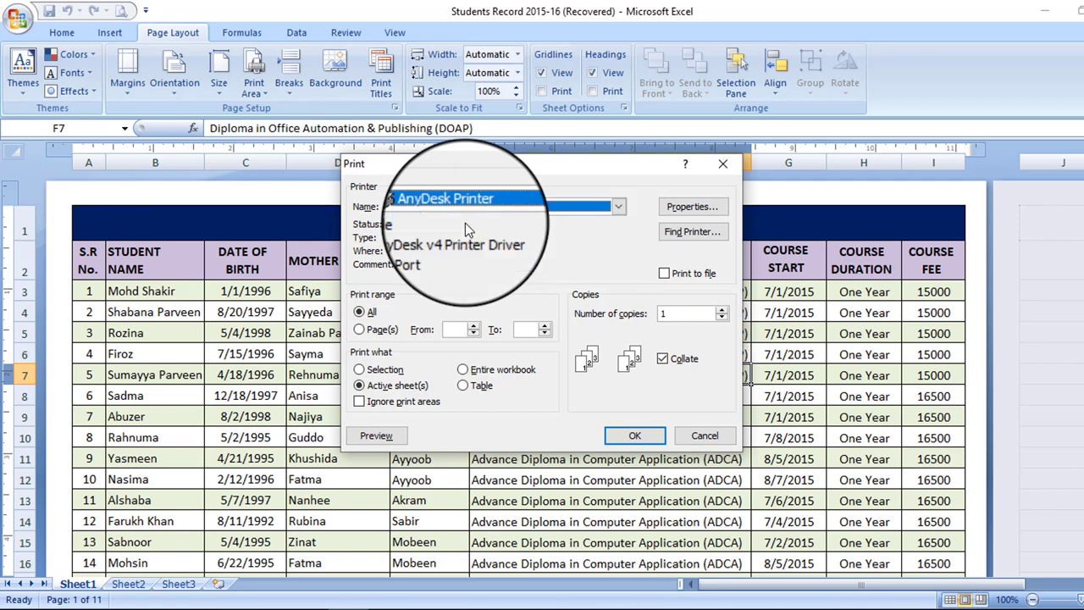
left_click(692, 207)
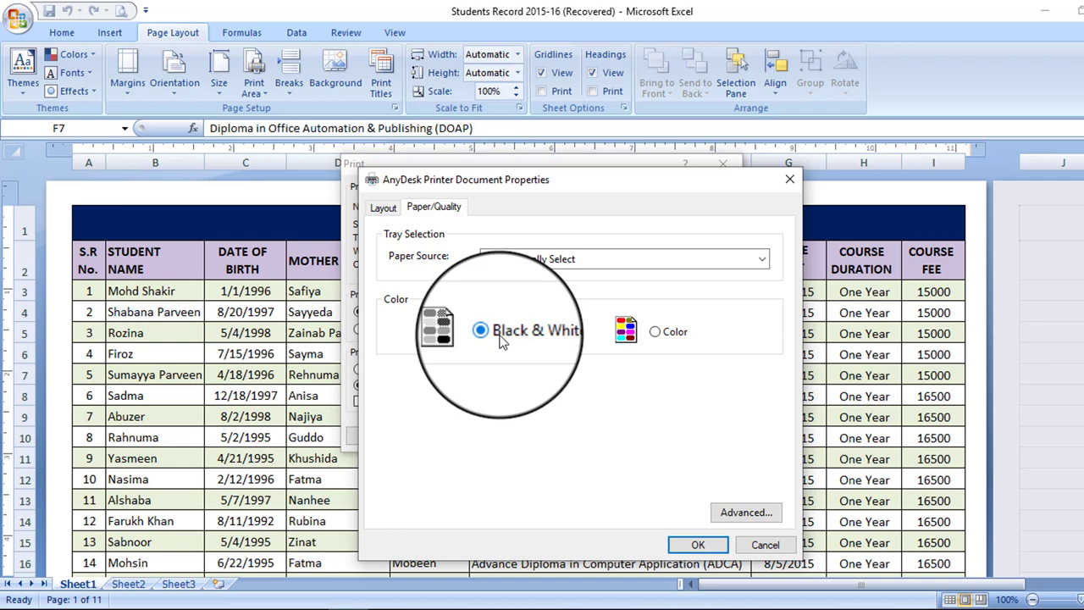
left_click(666, 336)
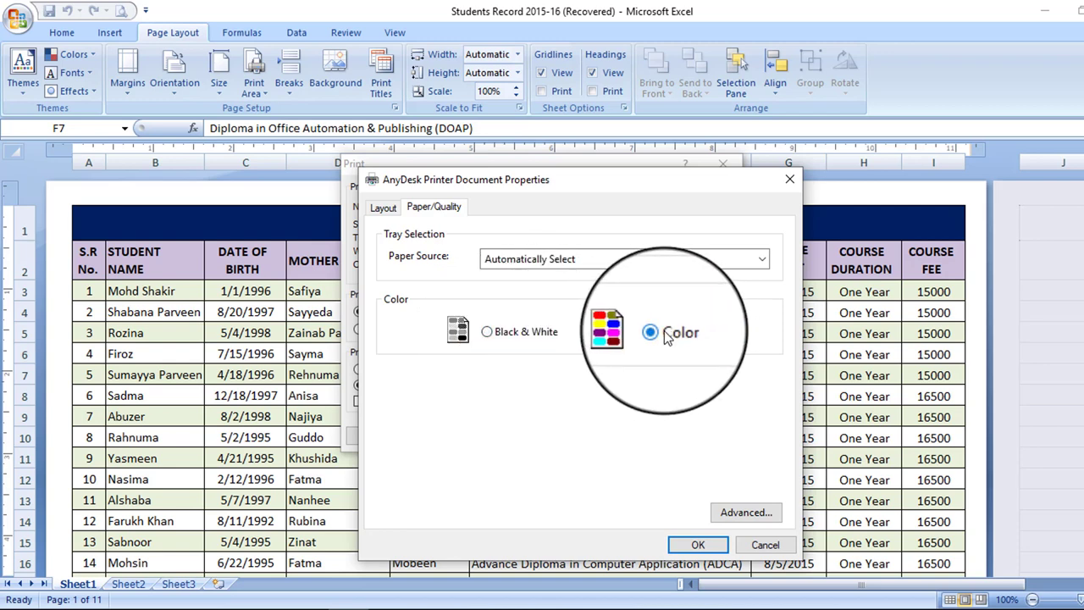
key("Return")
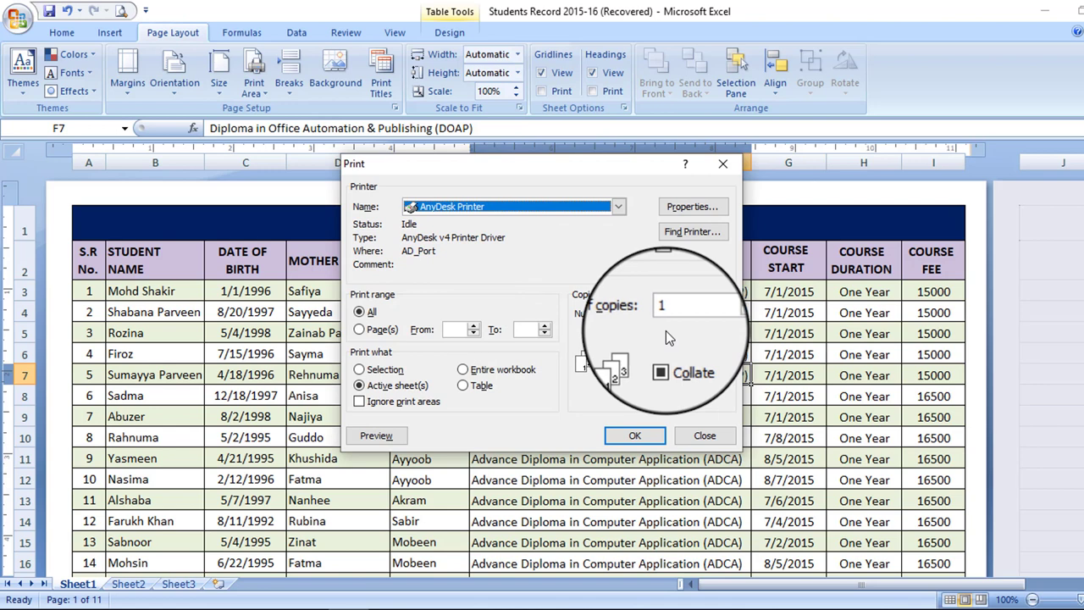
Set the number of copies to 10 and send the job to the AnyDesk Printer.
left_click(686, 313)
type("0")
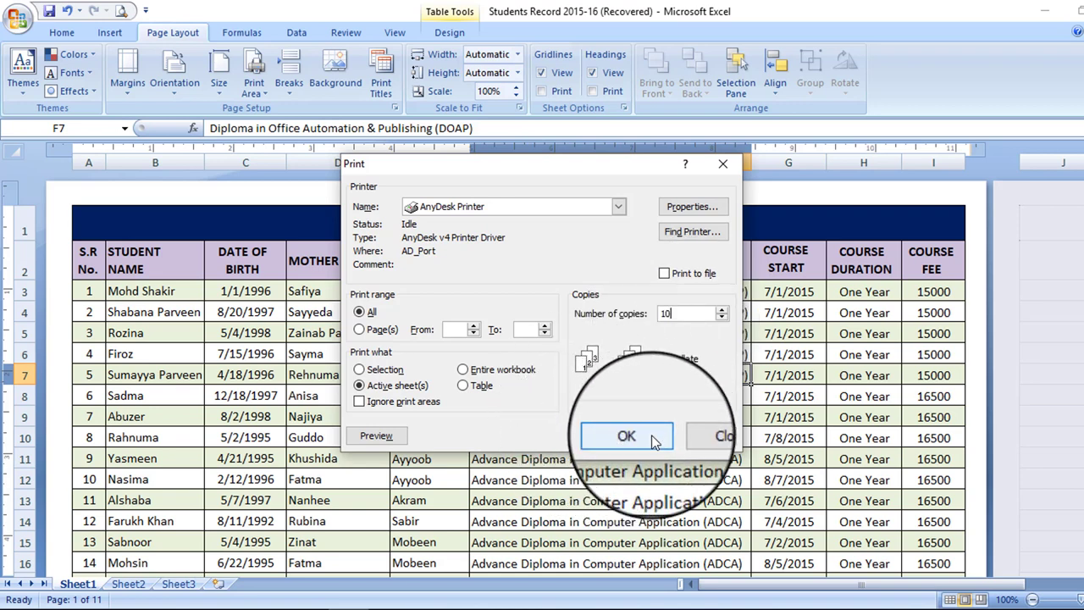
left_click(678, 439)
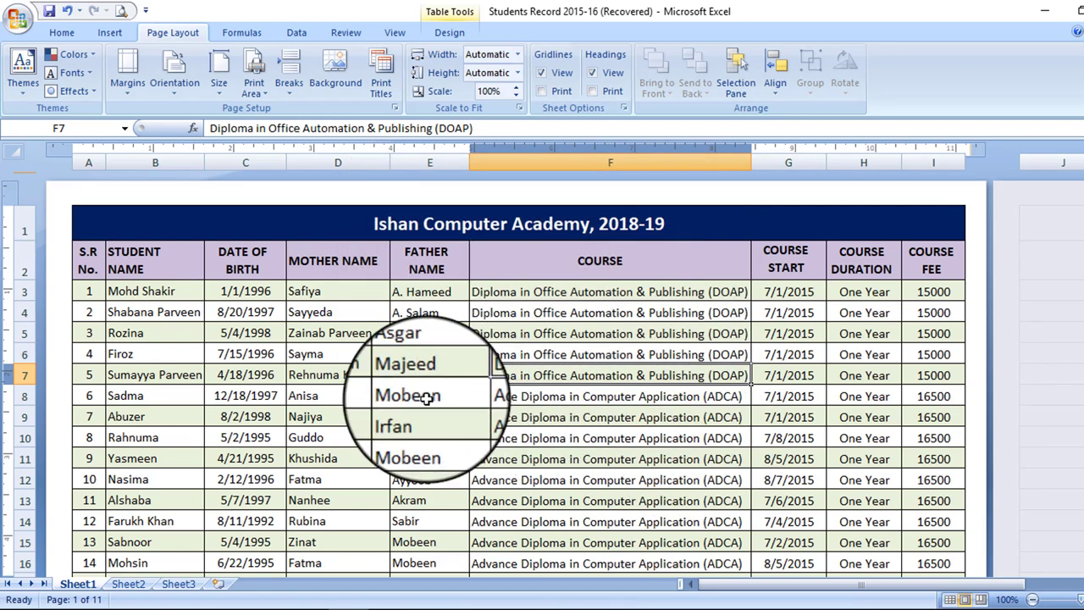
Reopen Print Preview of the student sheet and bring up the Print dialog from it.
scroll(572, 438, "down", 2)
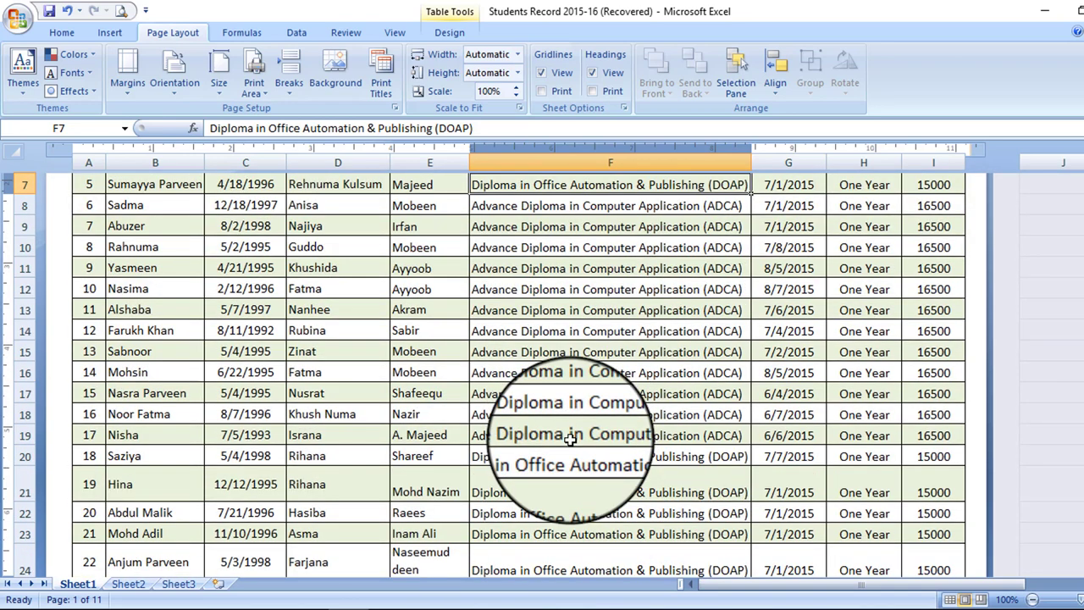
left_click(17, 19)
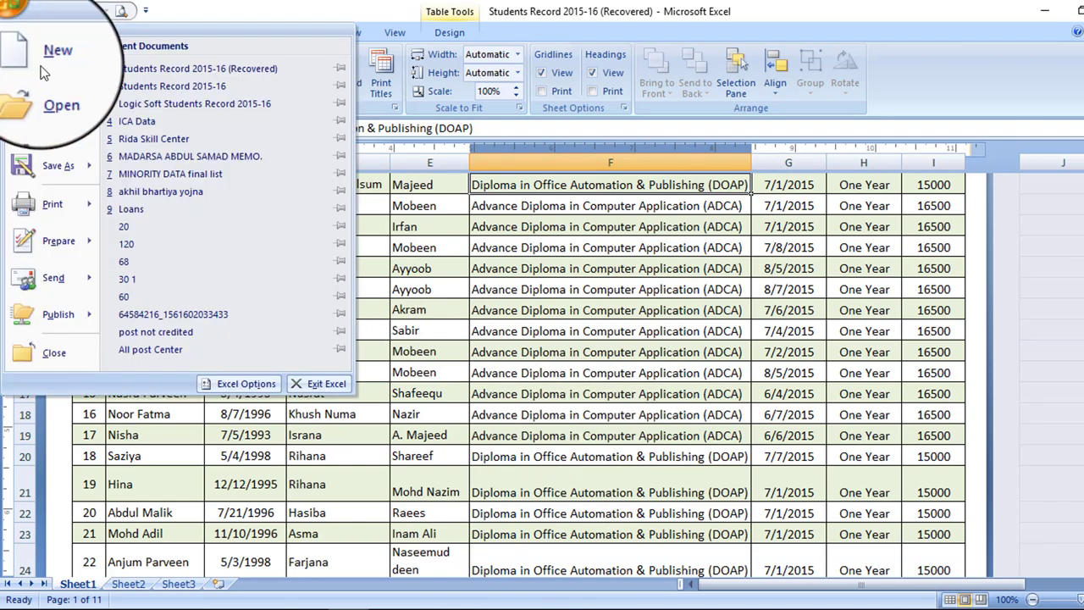
mouse_move(52, 204)
left_click(161, 151)
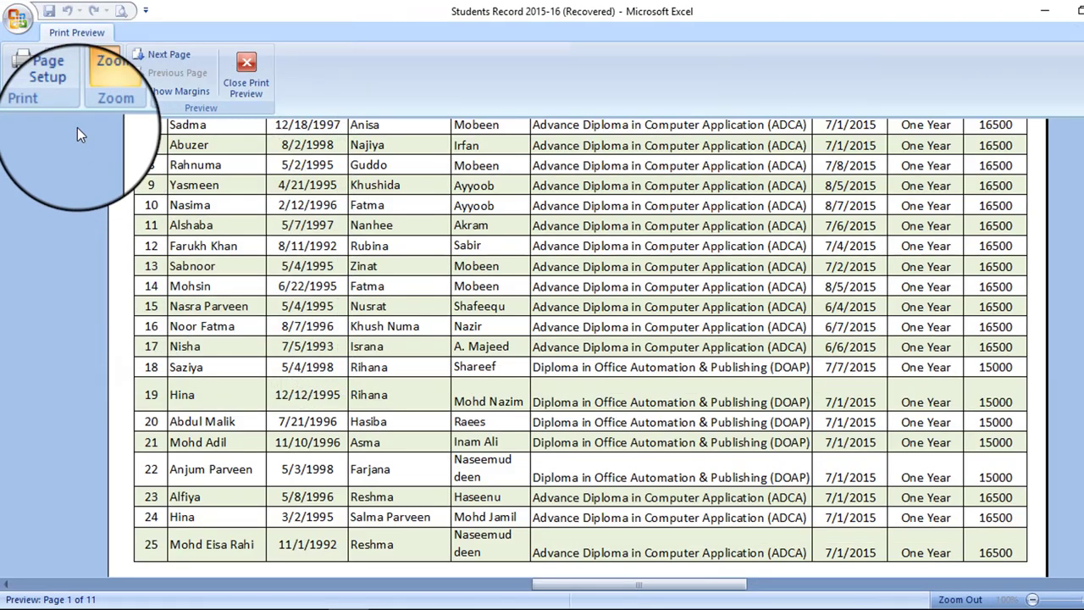
left_click(21, 68)
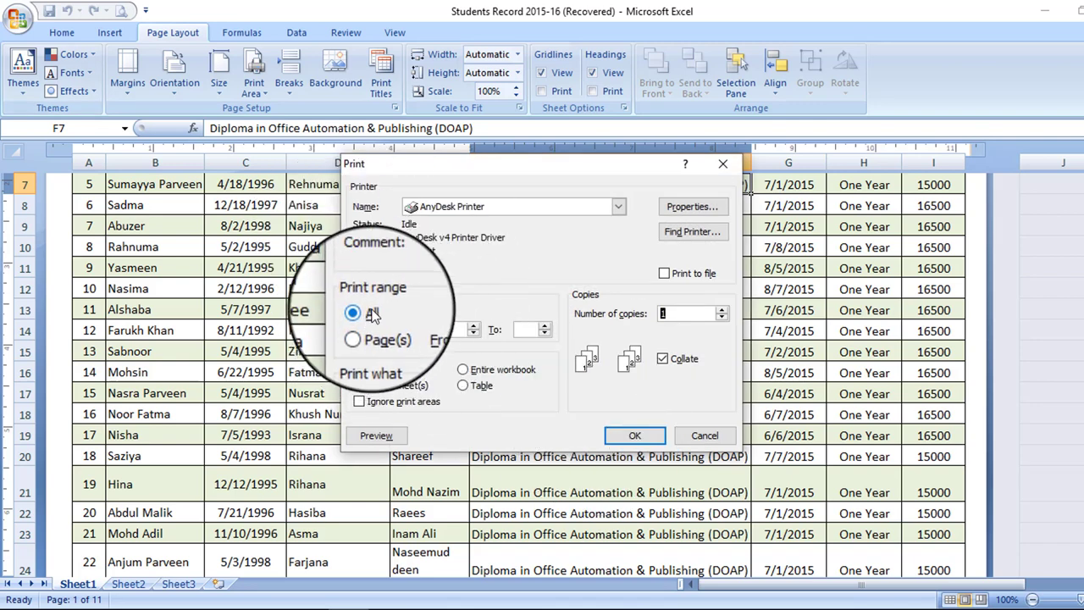
Set the print range to pages 3 to 5 and print them.
left_click(373, 337)
left_click(534, 333)
type("5")
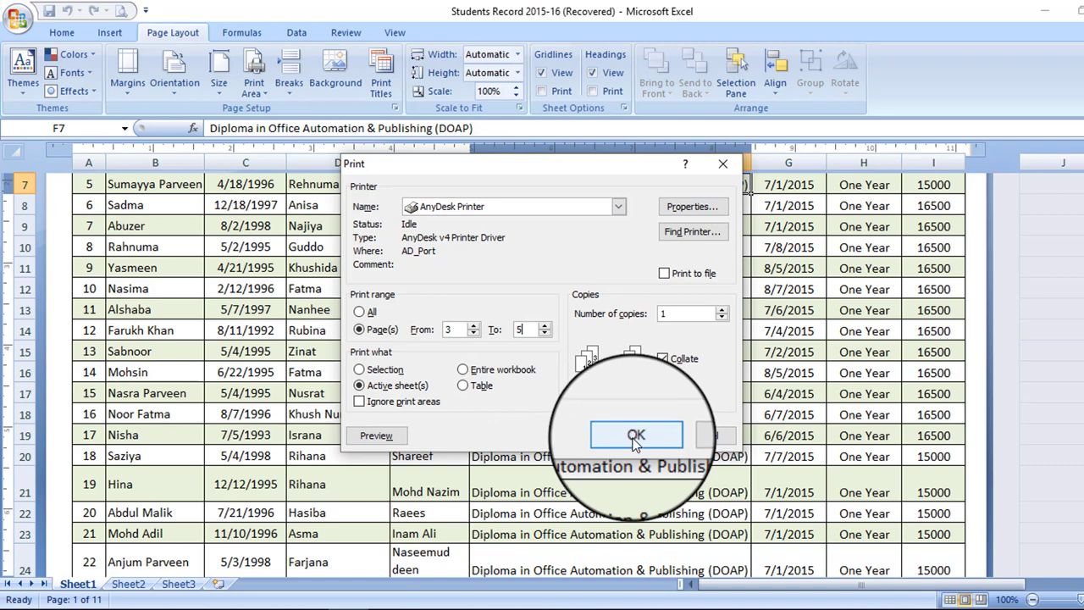
left_click(636, 435)
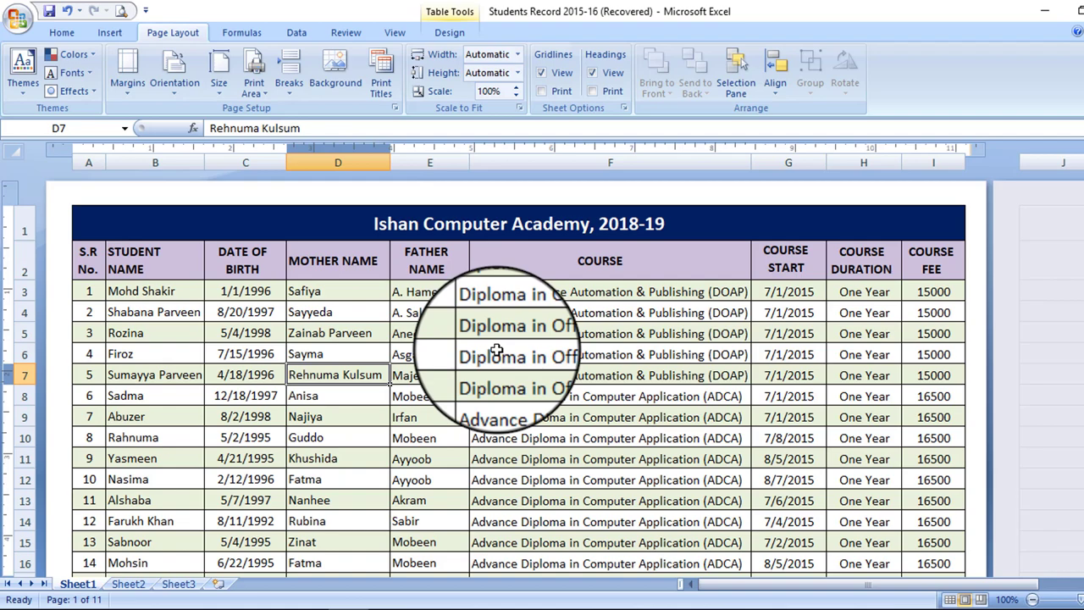
Set the print area to the title, headers and first twelve students (A1:I14).
scroll(508, 347, "down", 7)
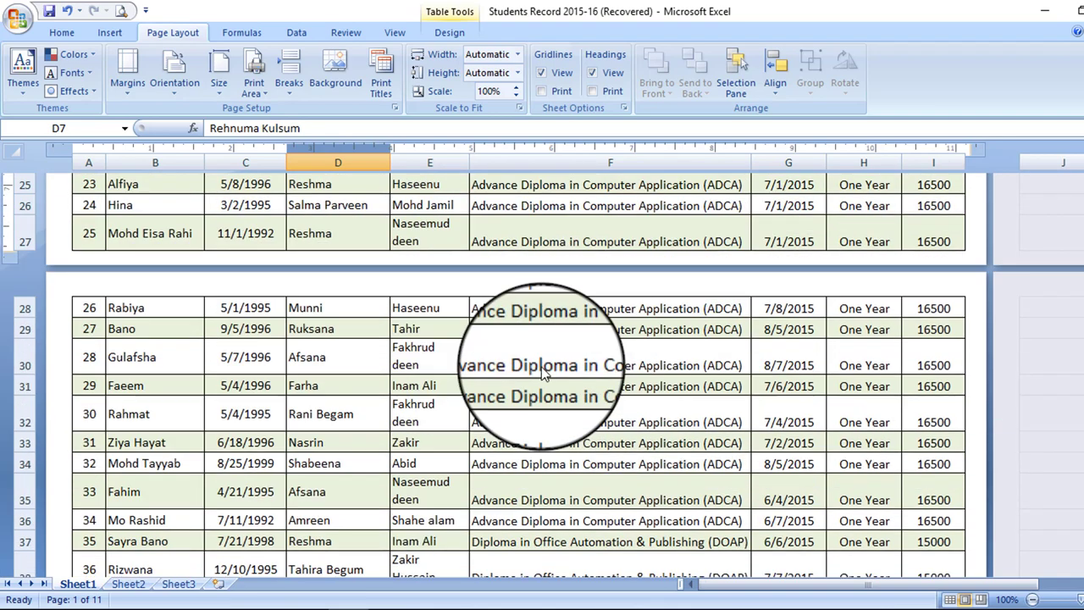
scroll(517, 356, "down", 1)
scroll(540, 366, "up", 4)
scroll(540, 366, "up", 4)
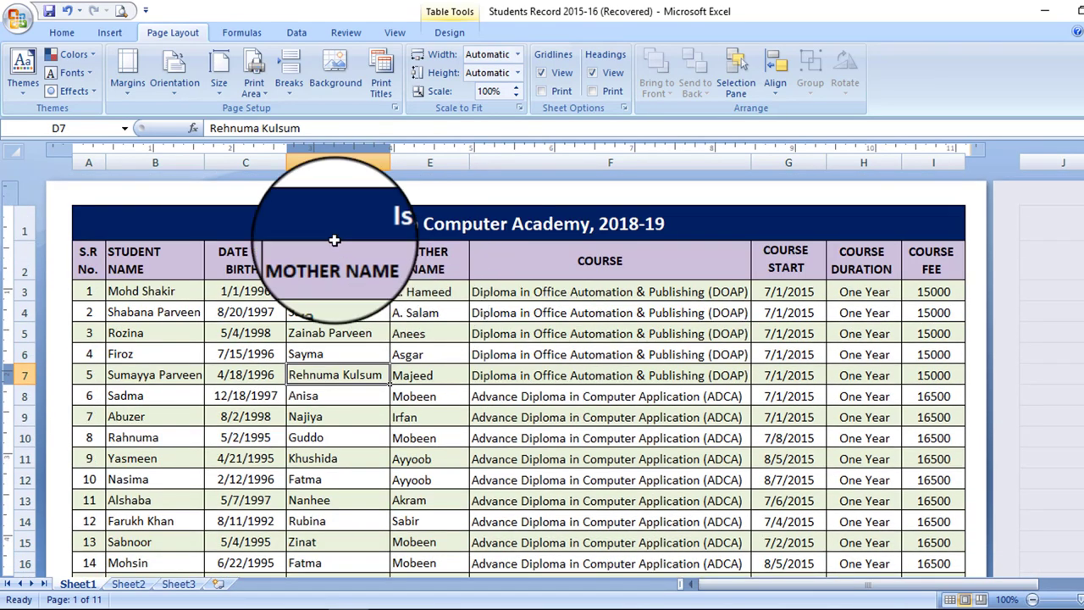
left_click_drag(129, 227, 794, 523)
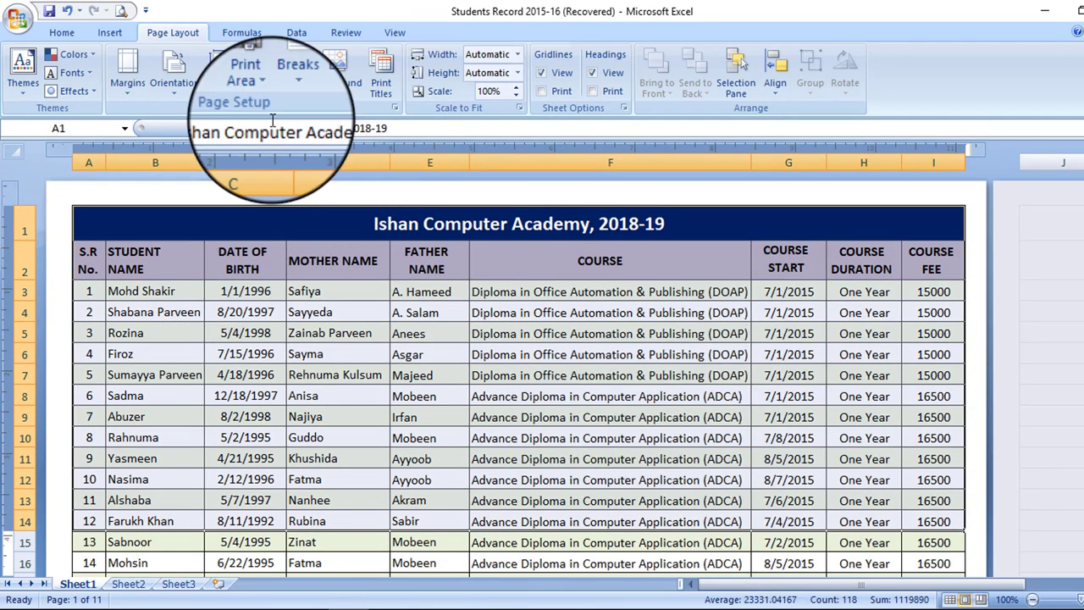
left_click(260, 92)
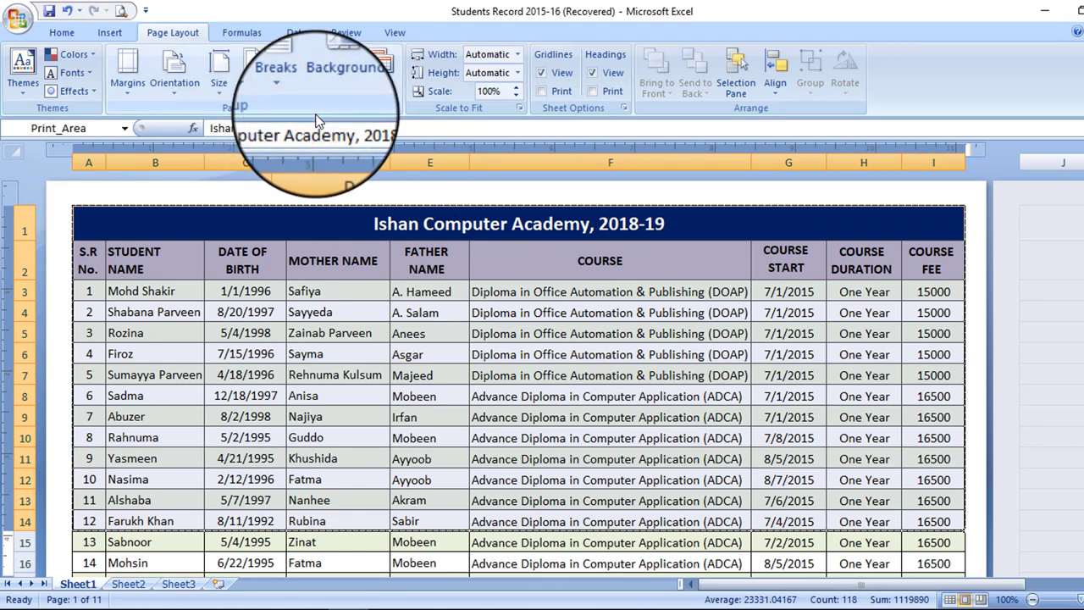
left_click(453, 377)
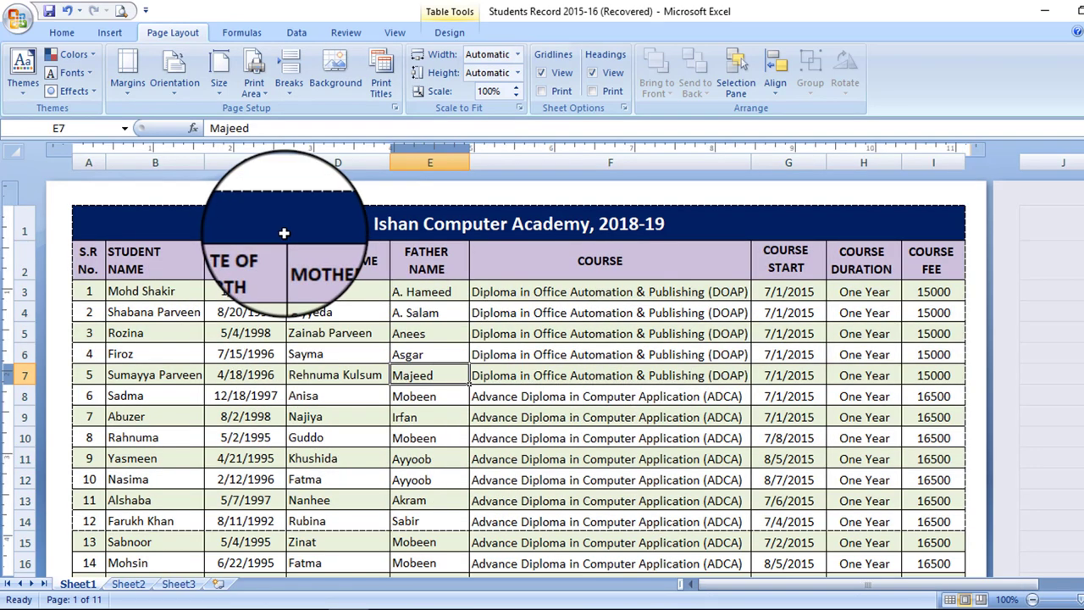
Check in Print Preview that the A1:I14 print area fits on one page, then return to the sheet.
left_click(19, 17)
mouse_move(50, 147)
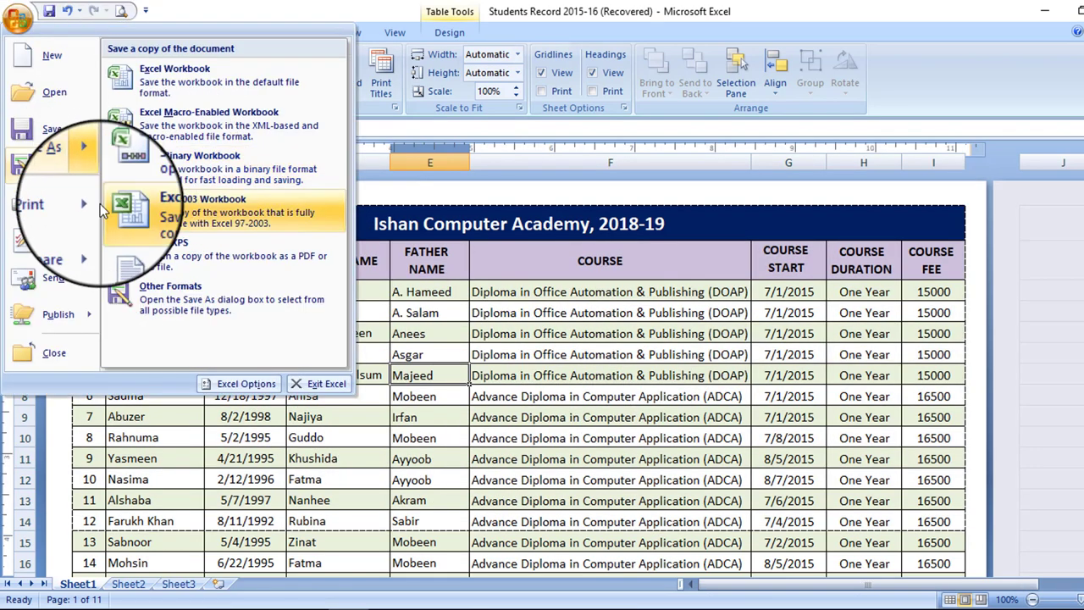
mouse_move(50, 204)
left_click(161, 153)
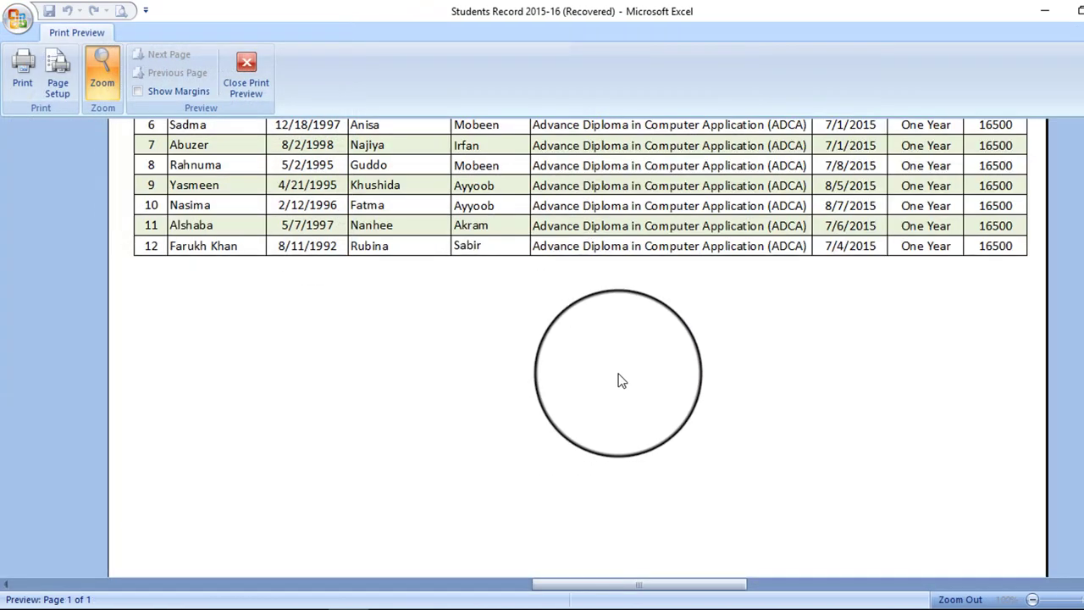
scroll(618, 381, "up", 2)
scroll(484, 302, "up", 4)
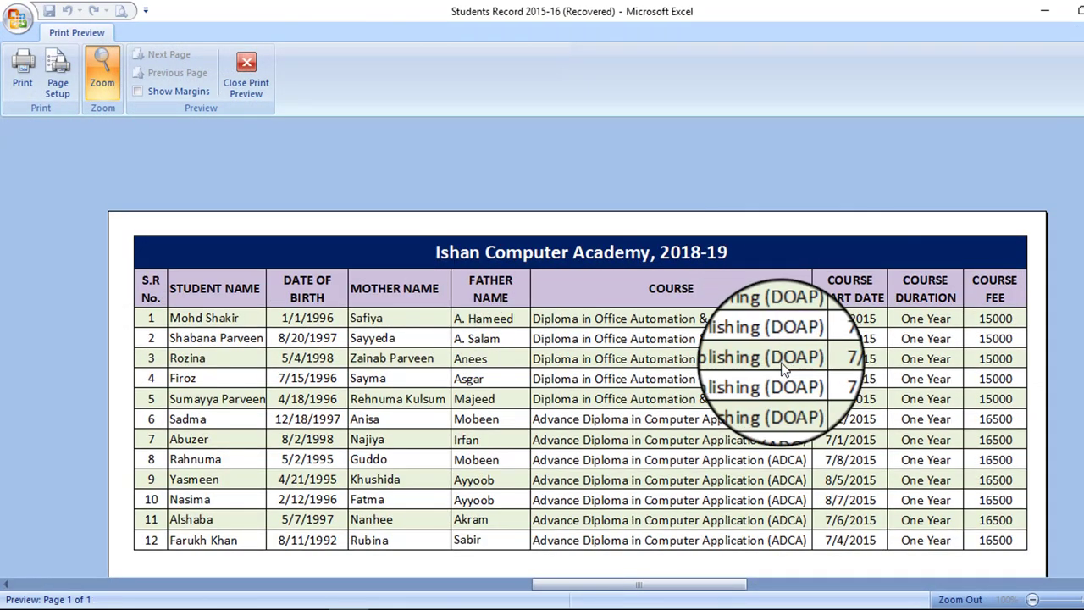
scroll(783, 370, "down", 1)
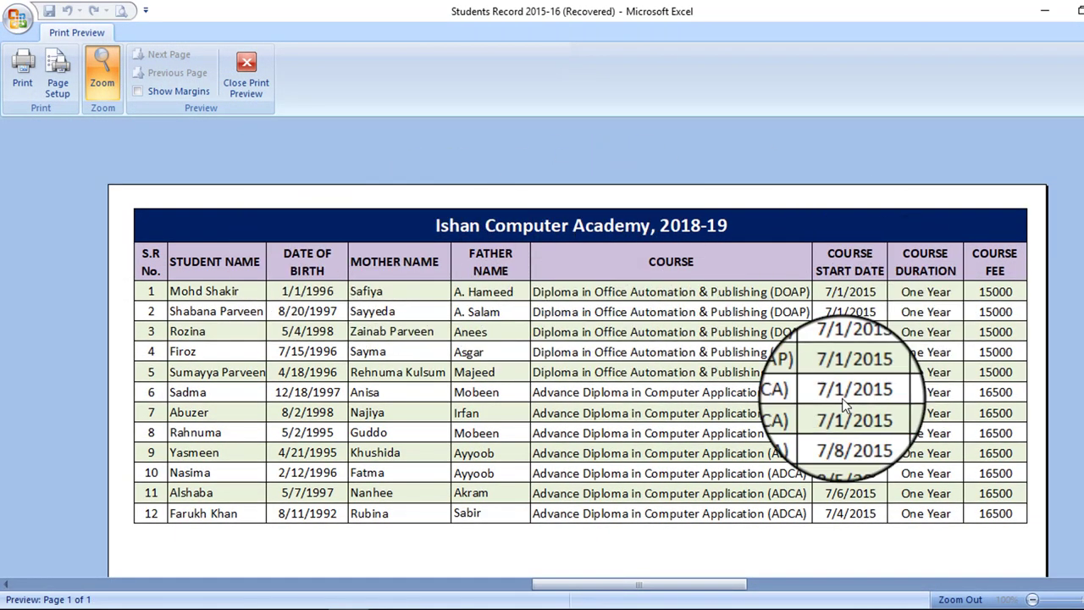
left_click(256, 85)
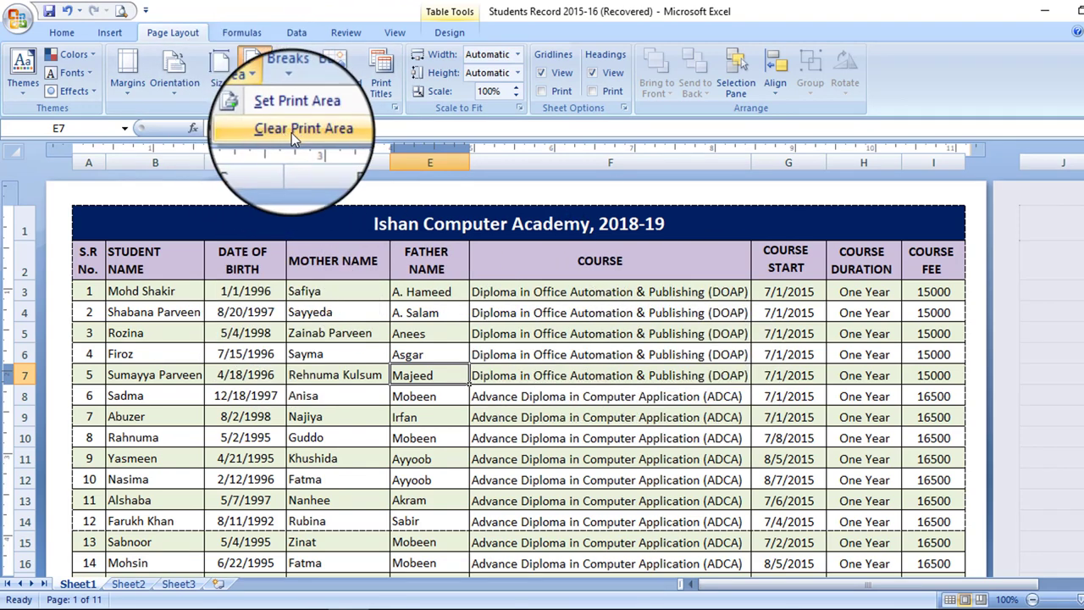
Clear the print area, confirm in Print Preview the full table spans 11 pages, and return to the sheet.
left_click(300, 131)
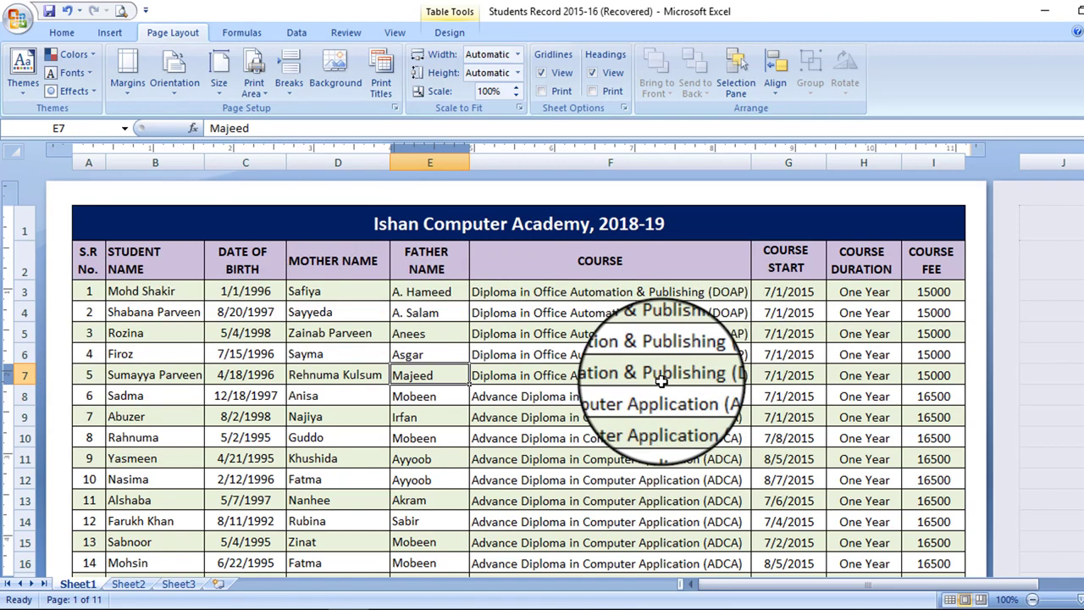
left_click(18, 17)
left_click(222, 171)
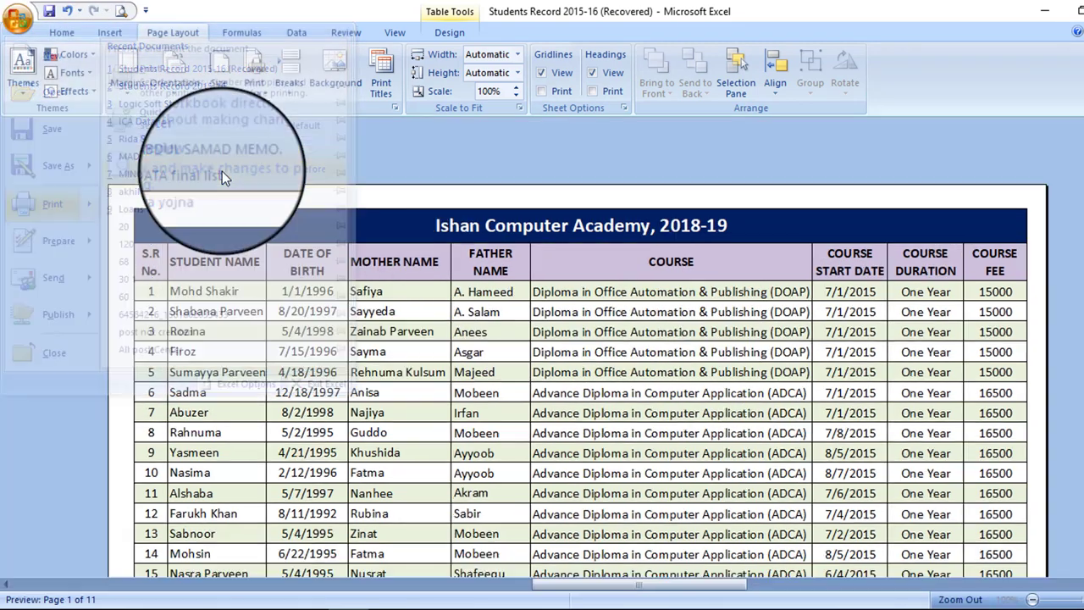
scroll(542, 405, "down", 3)
left_click(542, 405)
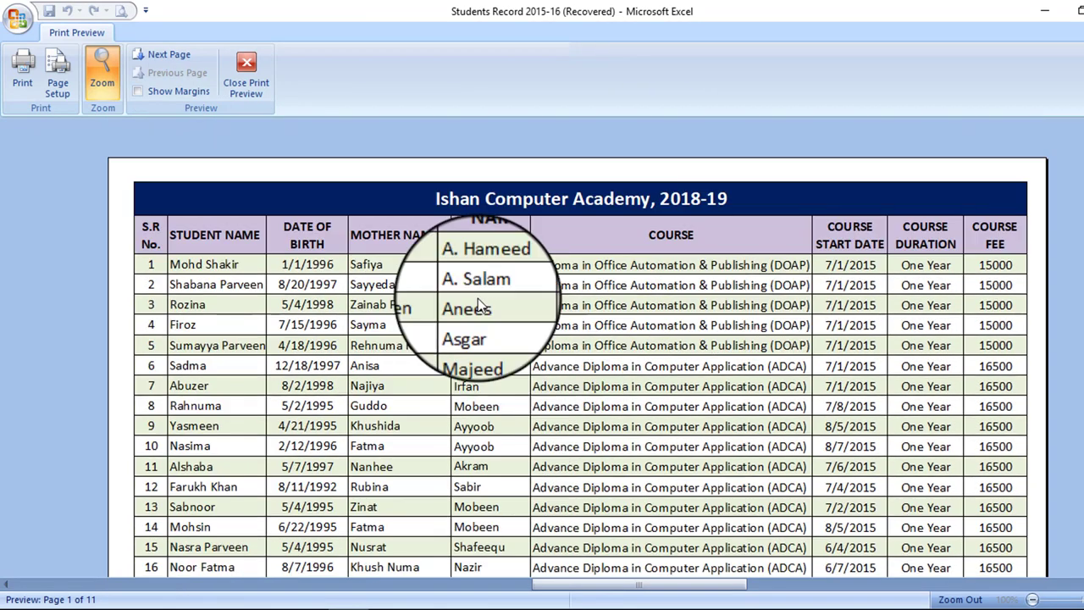
left_click(252, 82)
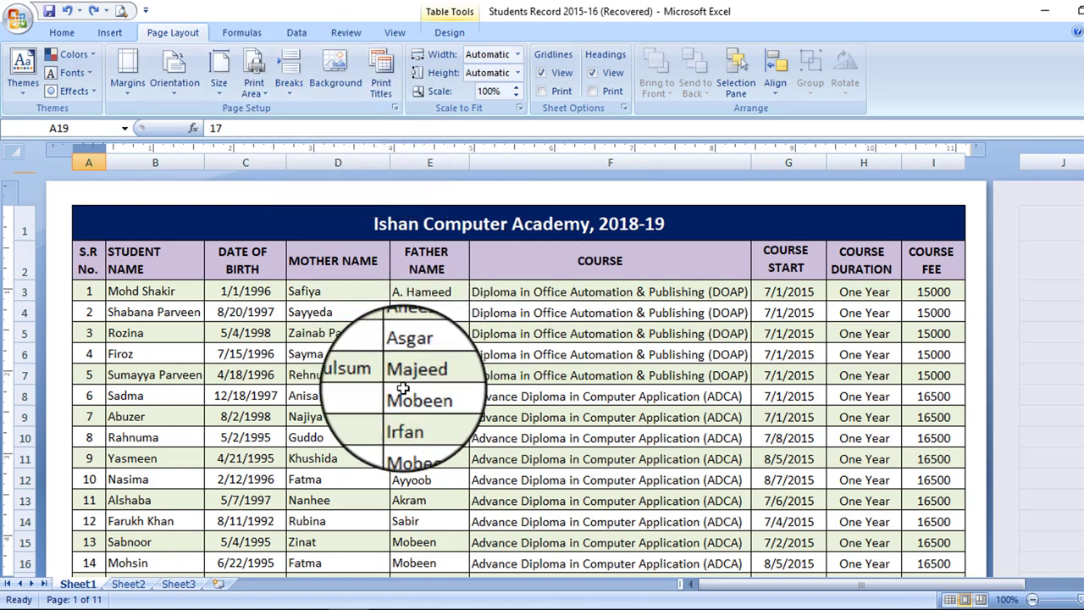
scroll(931, 356, "down", 3)
scroll(242, 432, "down", 1)
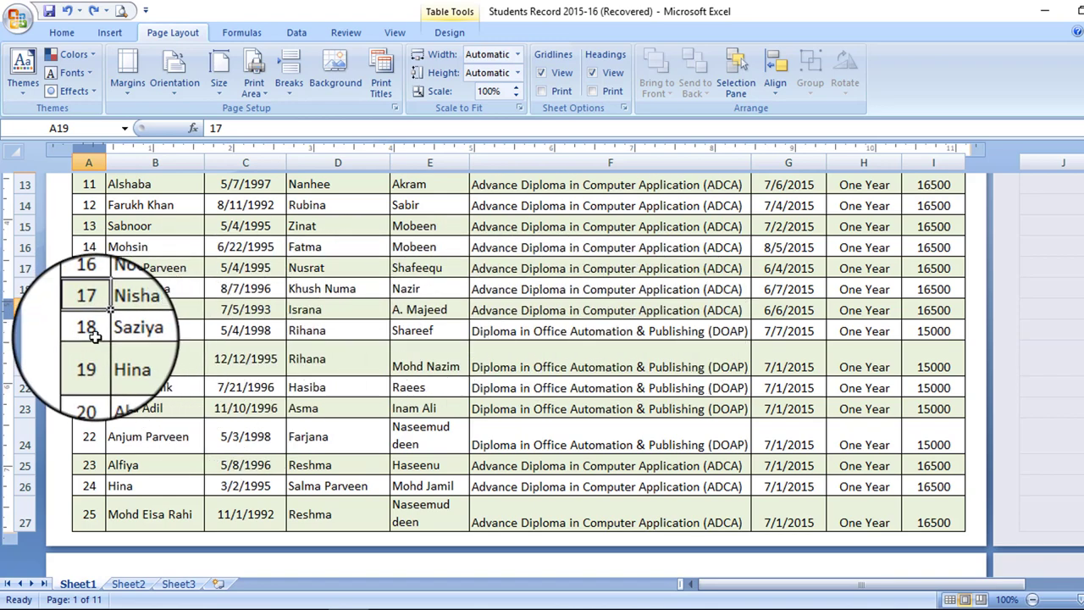
scroll(242, 471, "down", 1)
scroll(496, 454, "down", 2)
scroll(286, 489, "up", 2)
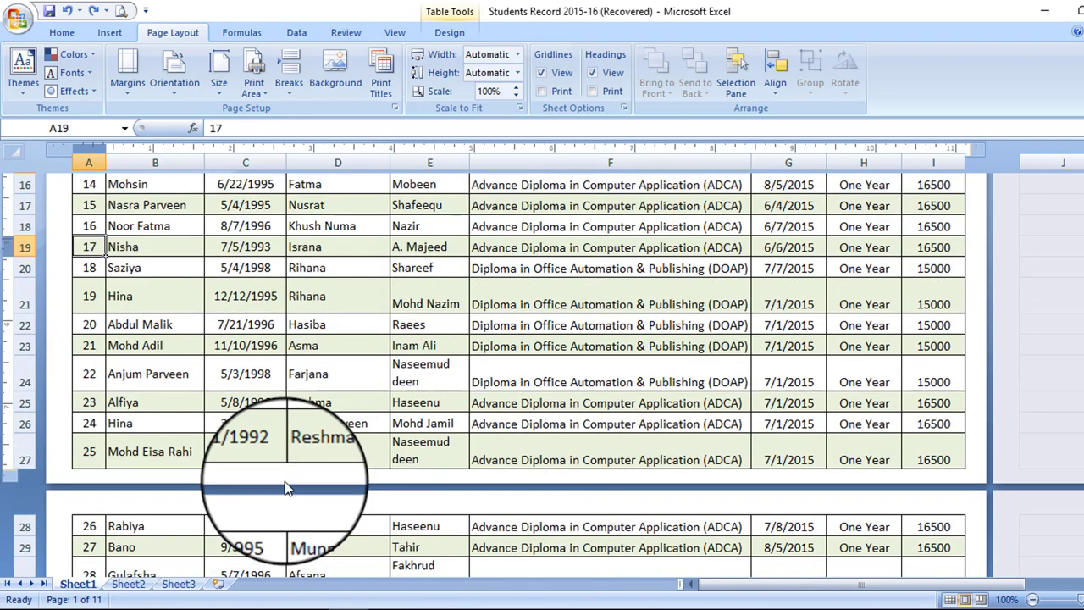
scroll(286, 488, "up", 1)
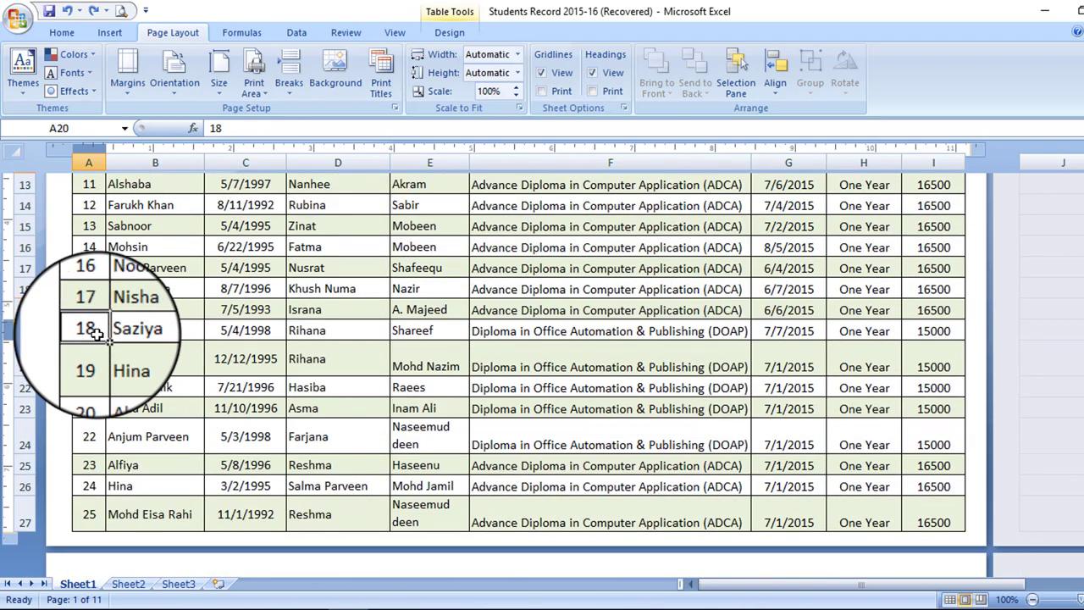
left_click(288, 90)
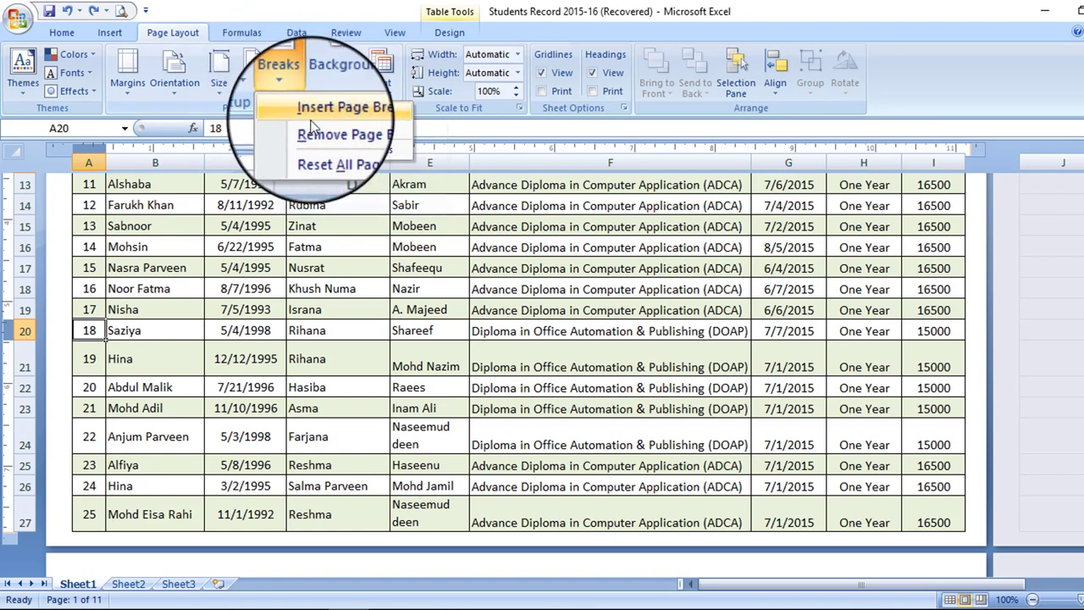
left_click(377, 119)
scroll(339, 407, "up", 3)
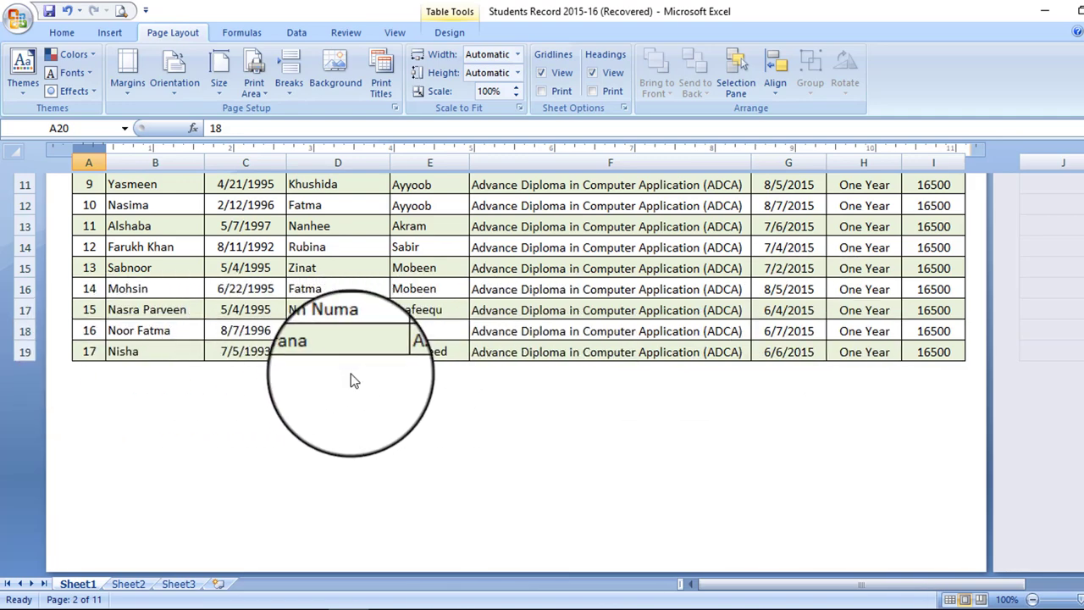
scroll(350, 373, "down", 5)
scroll(218, 355, "up", 3)
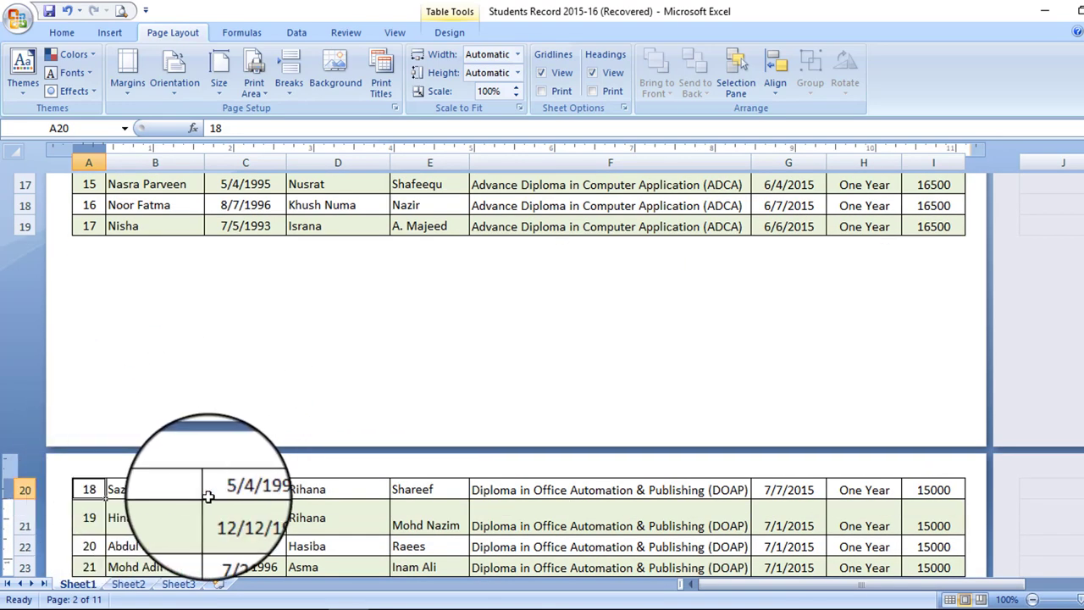
scroll(590, 515, "down", 3)
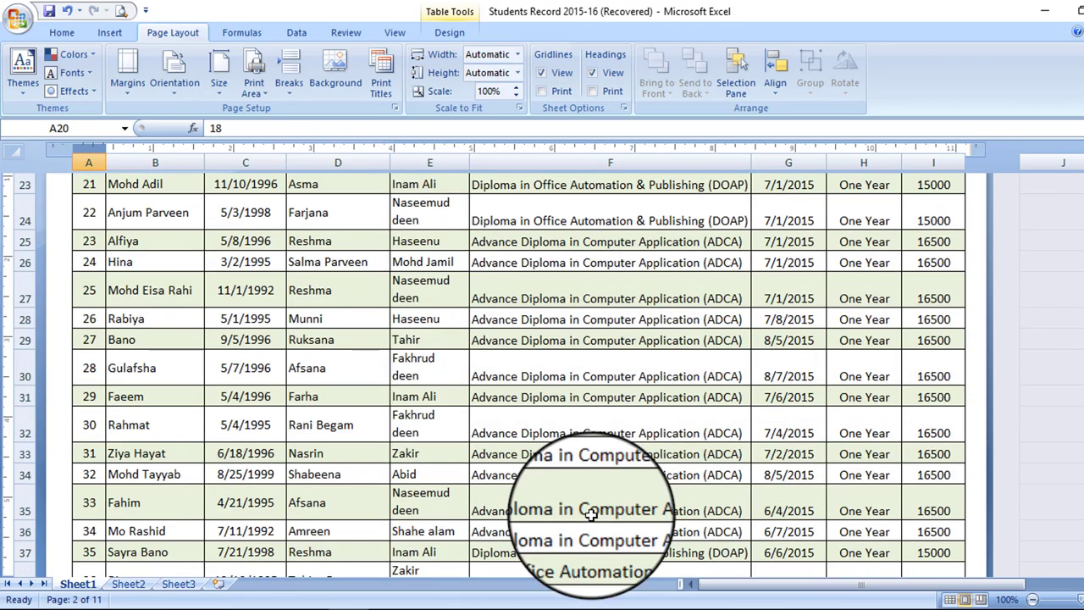
scroll(590, 514, "up", 5)
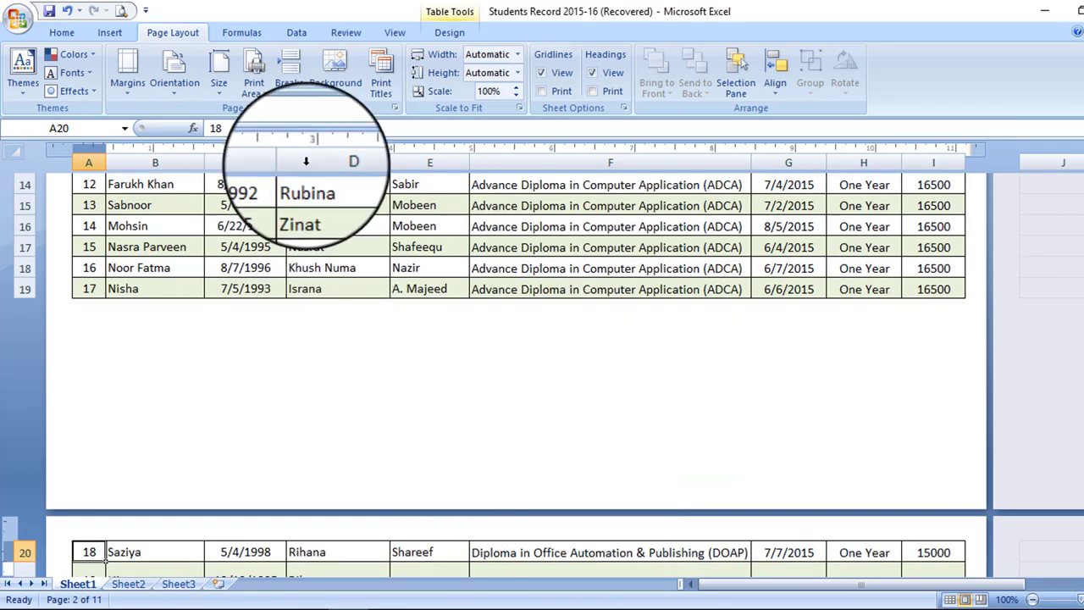
left_click(298, 85)
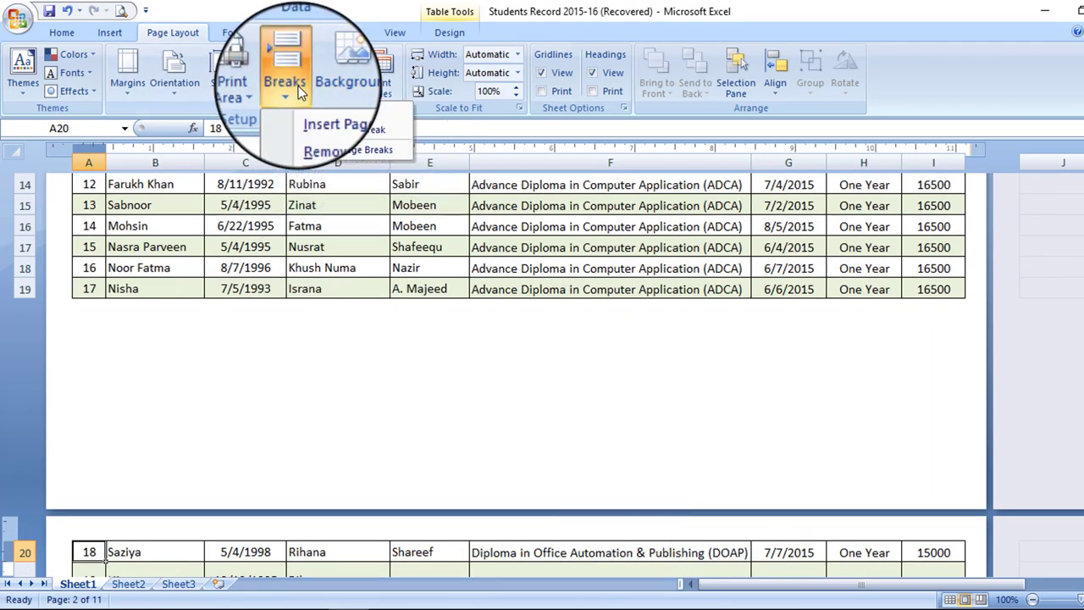
left_click(334, 129)
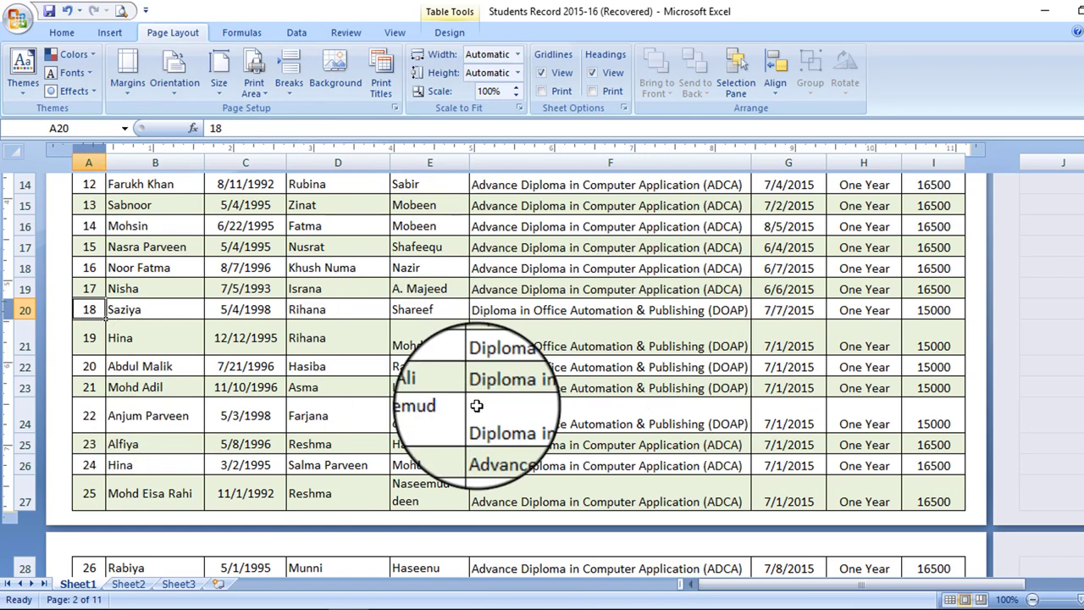
scroll(477, 406, "up", 5)
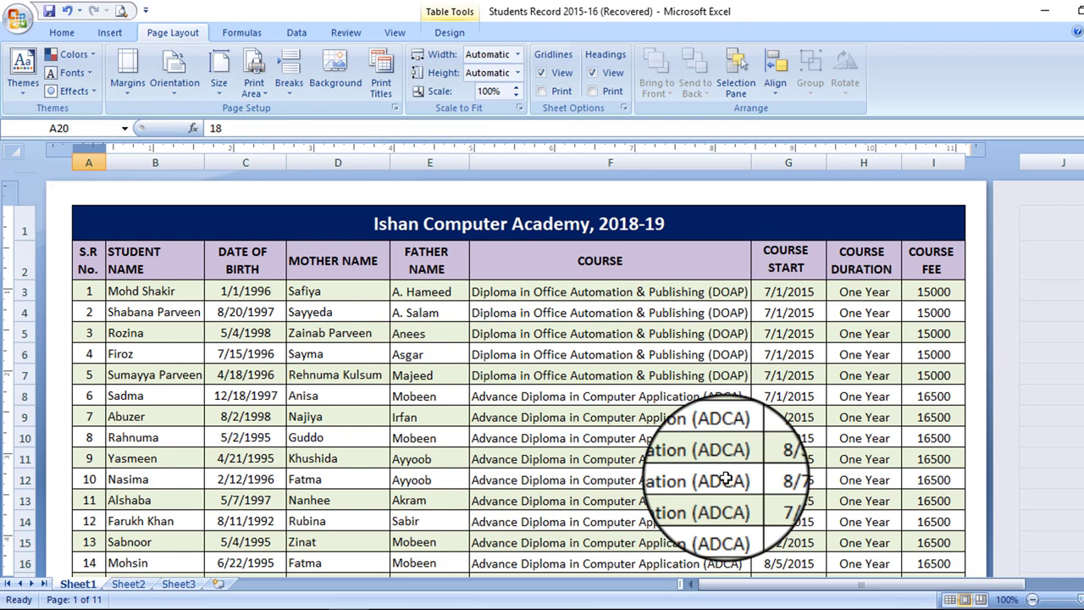
Insert the Logo 512 picture as the Sheet1 background and scroll through to check it.
left_click(342, 83)
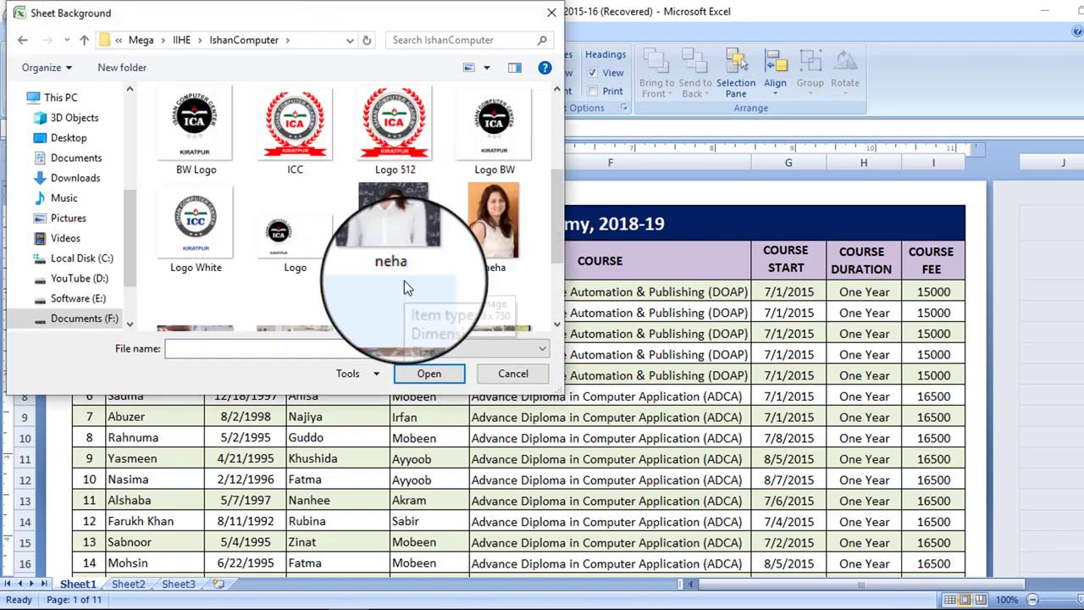
left_click(407, 153)
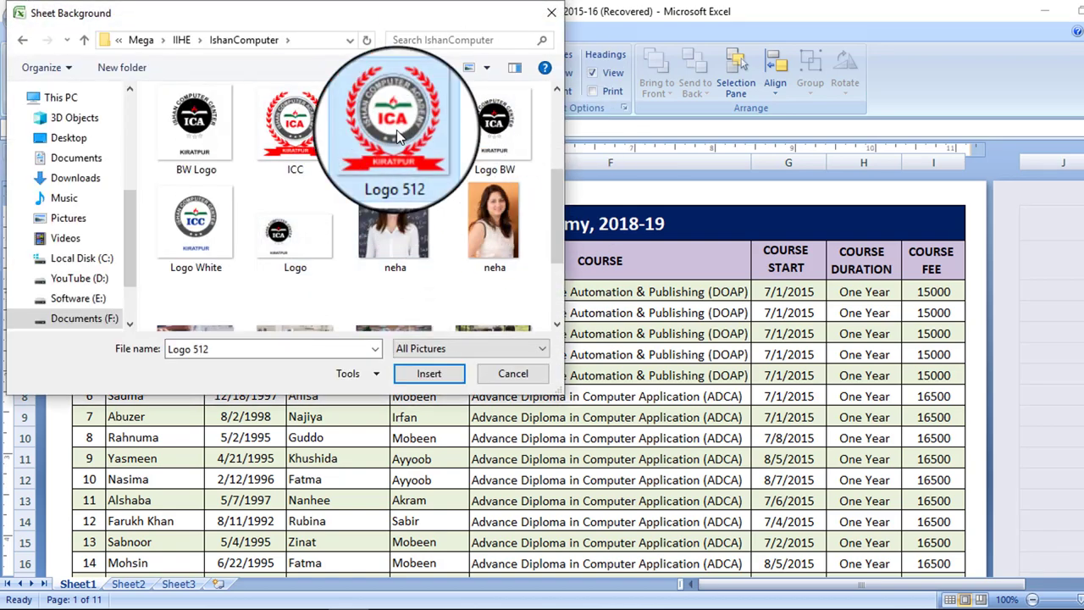
left_click(428, 373)
scroll(457, 385, "down", 2)
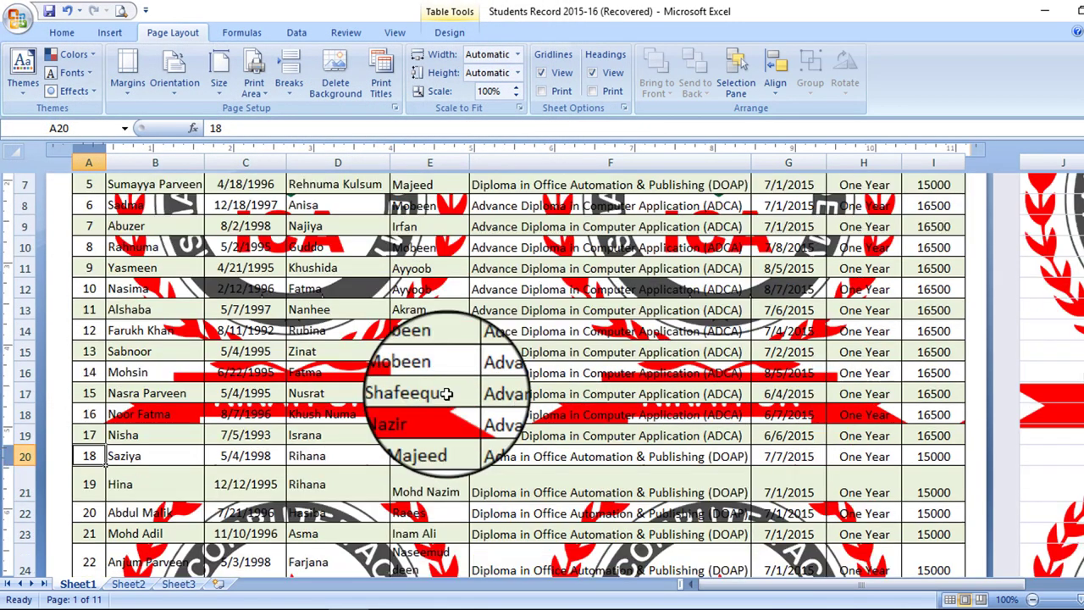
scroll(457, 385, "down", 4)
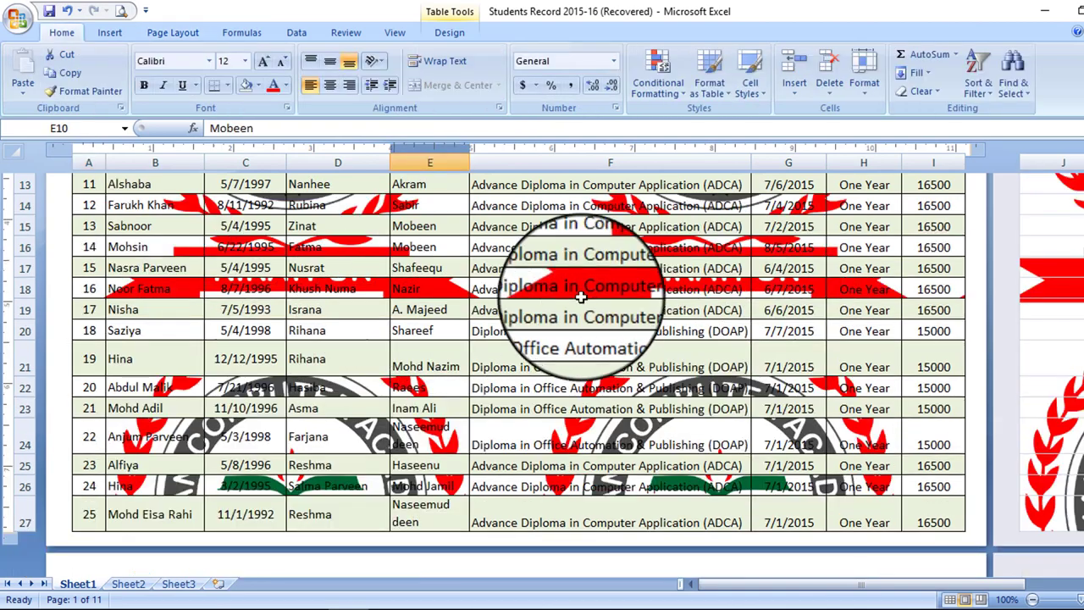
scroll(593, 339, "down", 3)
scroll(671, 434, "up", 5)
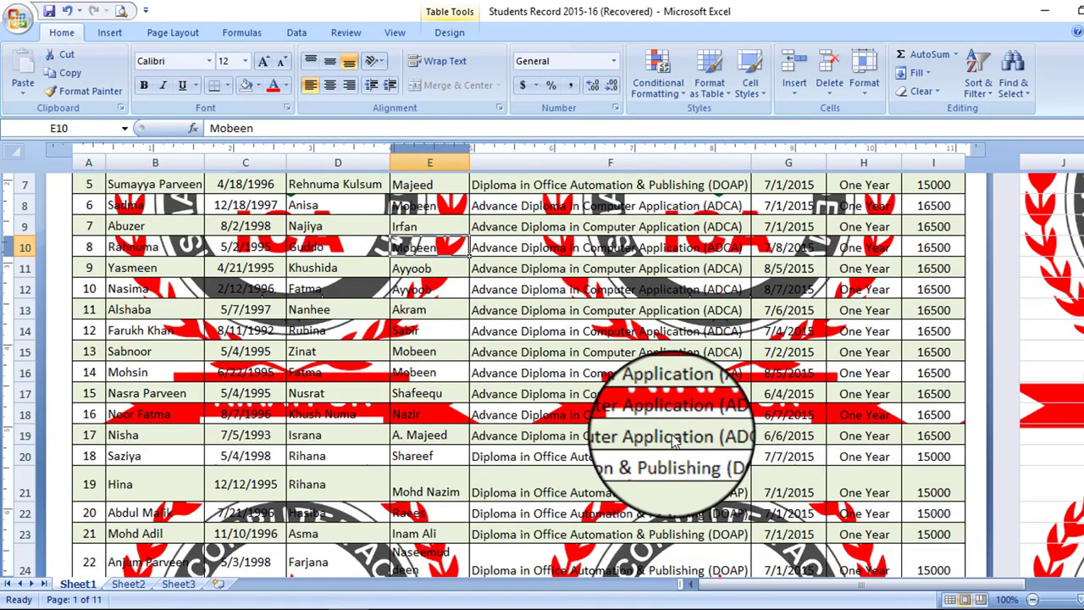
scroll(669, 433, "up", 2)
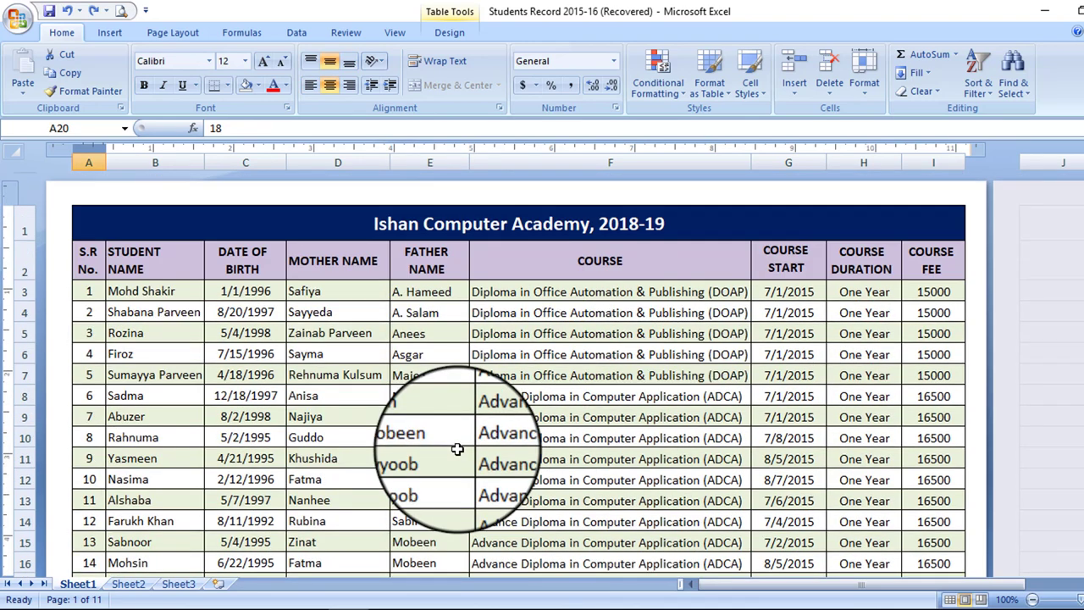
Select the row-2 header cells from STUDENT NAME across to COURSE DURATION.
left_click(178, 36)
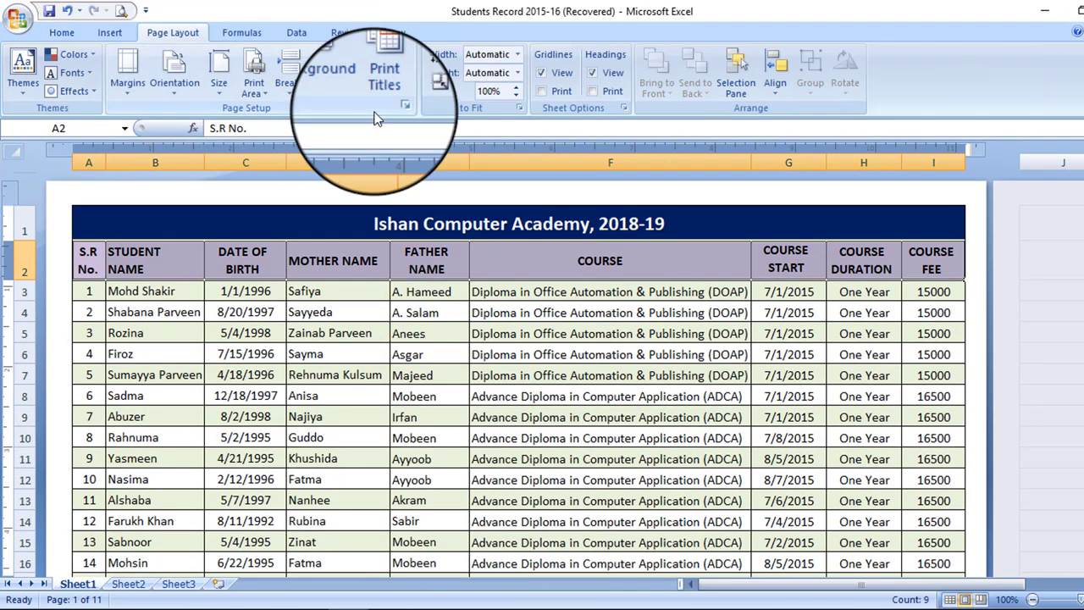
left_click(155, 260)
mouse_move(88, 260)
left_mouse_down()
mouse_move(320, 262)
mouse_move(88, 263)
left_mouse_up()
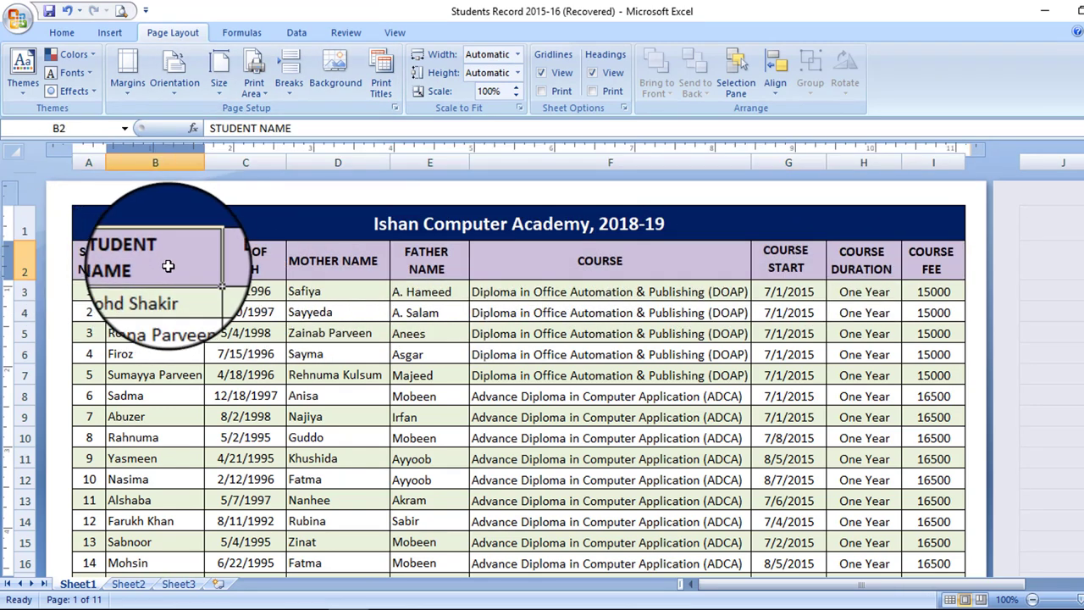
left_click(254, 259)
left_click(347, 261)
left_click(427, 262)
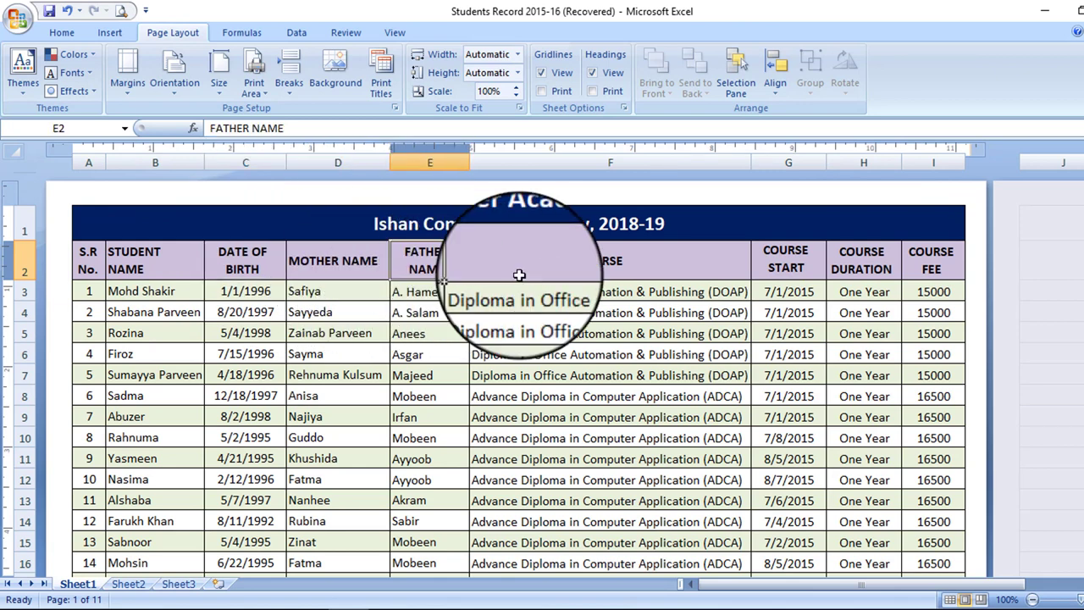
left_click(519, 275)
left_click(792, 263)
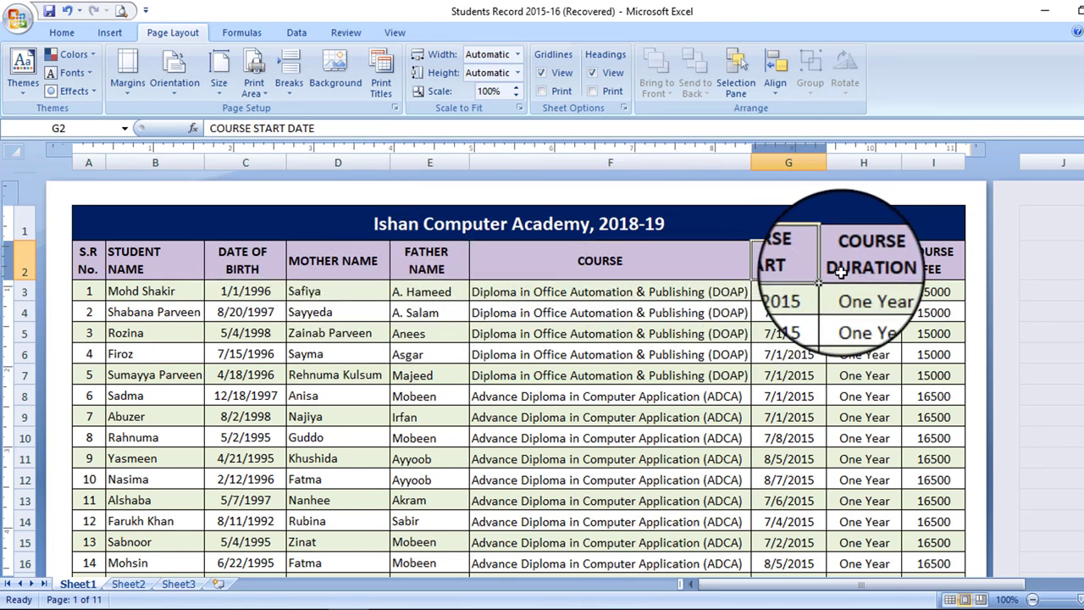
left_click(885, 265)
Review the table, then open Page Setup's Sheet tab for print titles.
scroll(518, 399, "down", 3)
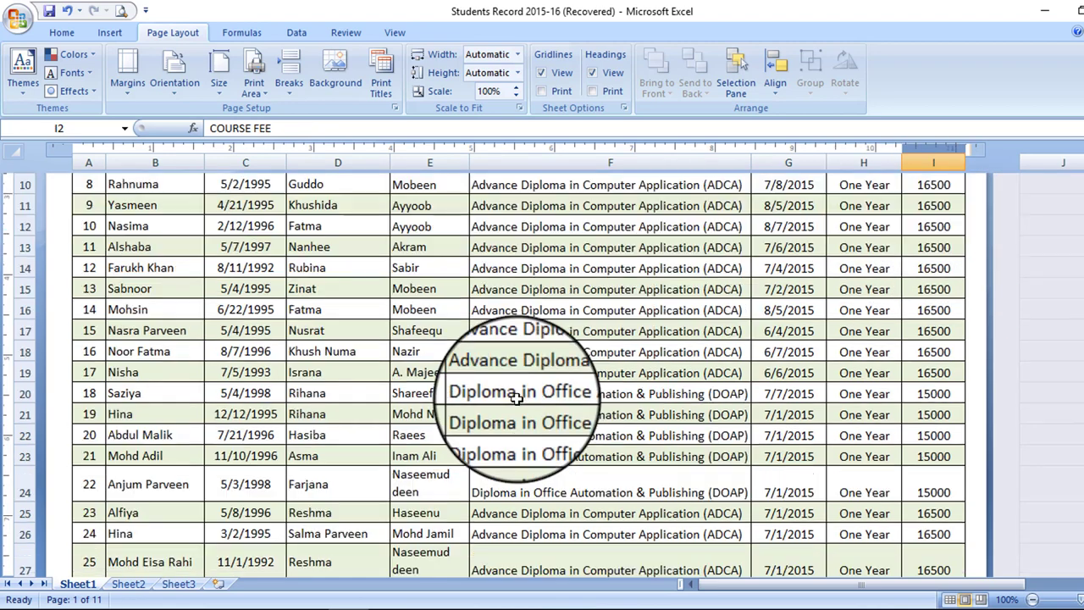
scroll(517, 399, "down", 4)
scroll(517, 398, "down", 1)
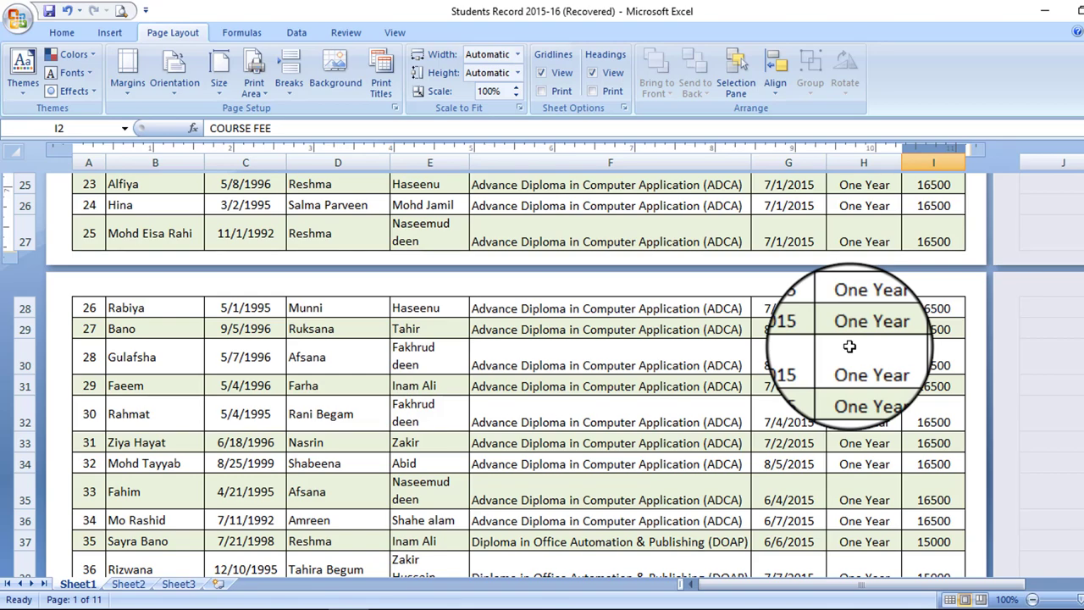
scroll(849, 345, "up", 3)
scroll(849, 346, "up", 4)
scroll(849, 345, "up", 1)
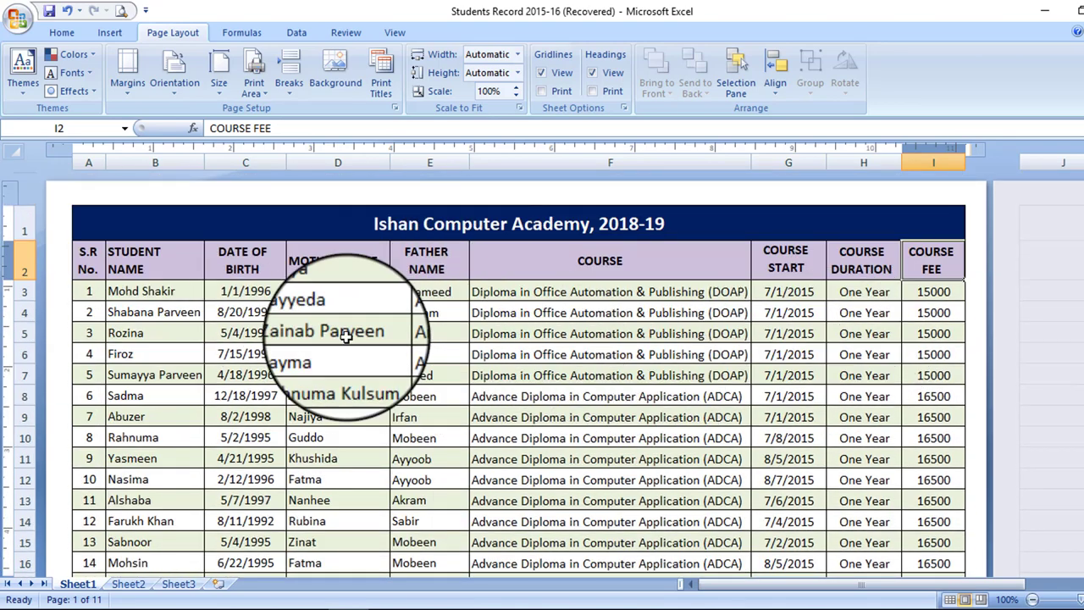
scroll(805, 423, "down", 8)
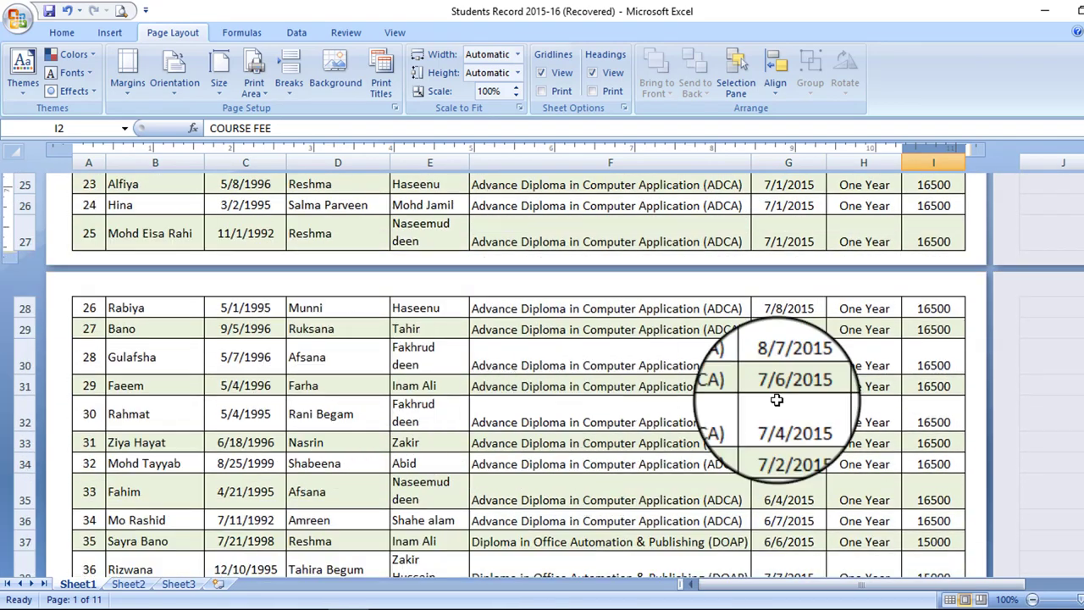
scroll(849, 410, "up", 1)
scroll(849, 410, "up", 7)
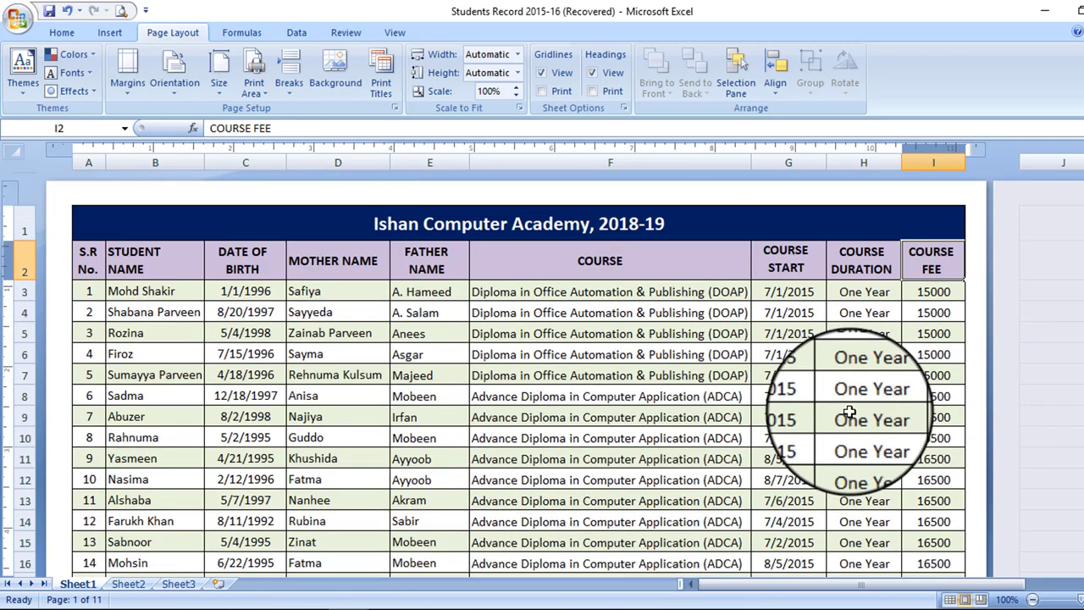
left_click(390, 98)
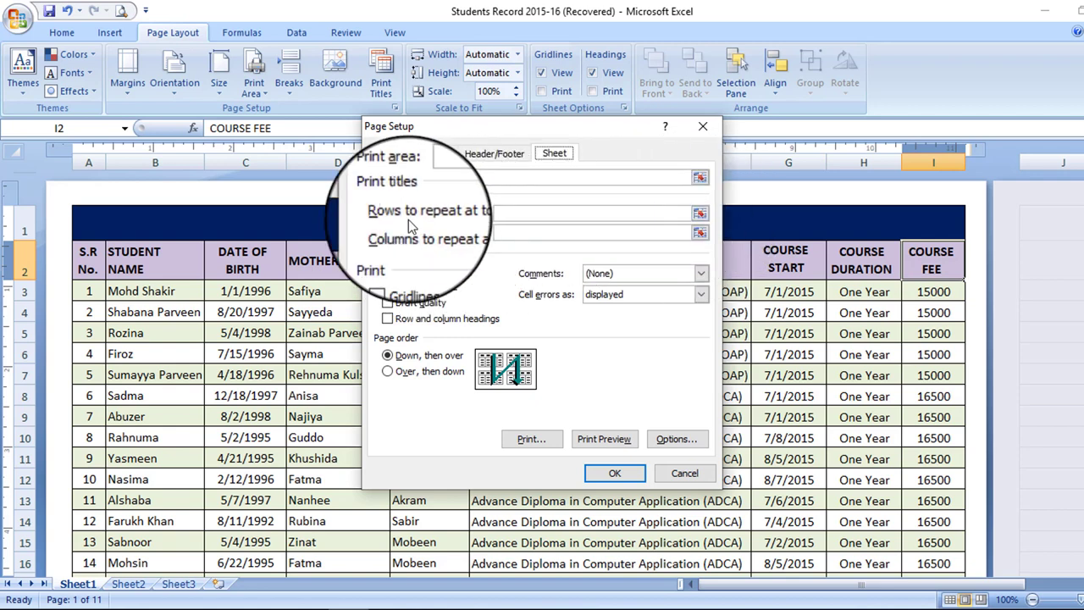
Set Rows to repeat at top to $2:$2 and confirm the Page Setup dialog.
left_click(700, 212)
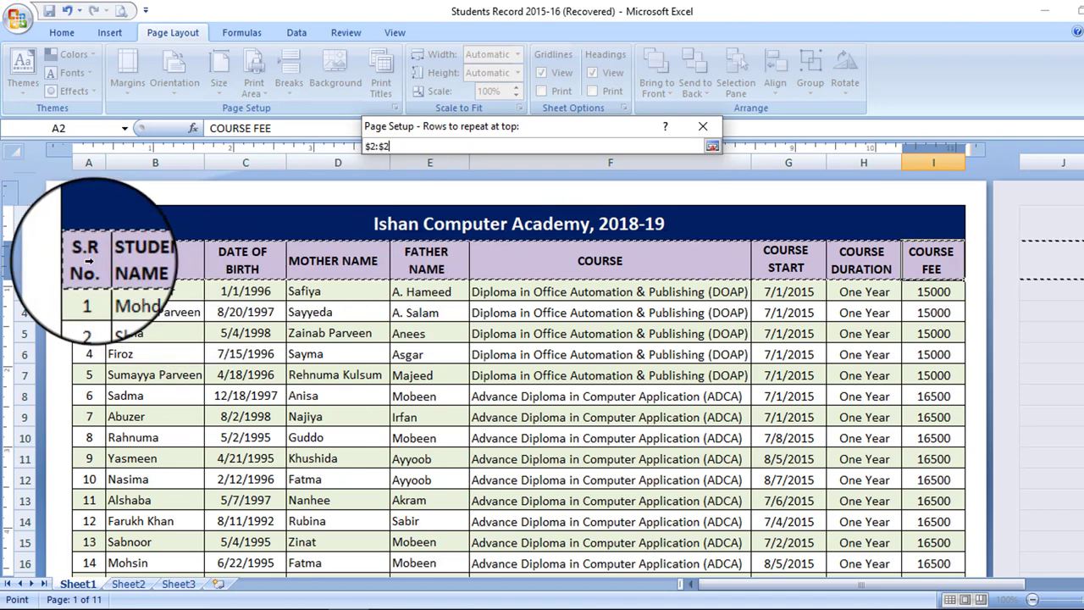
left_click(712, 146)
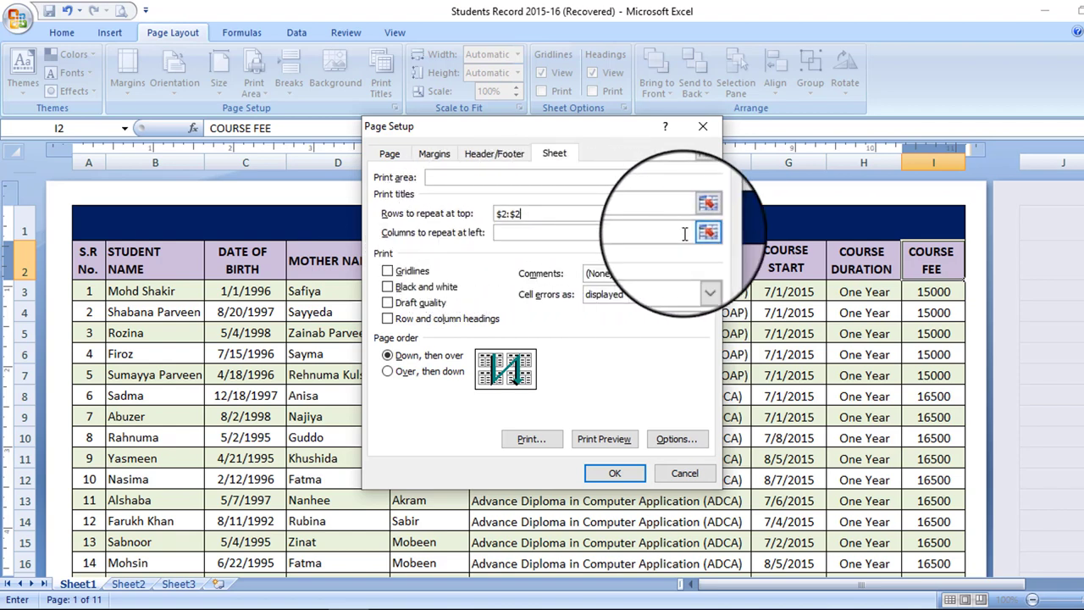
left_click(610, 474)
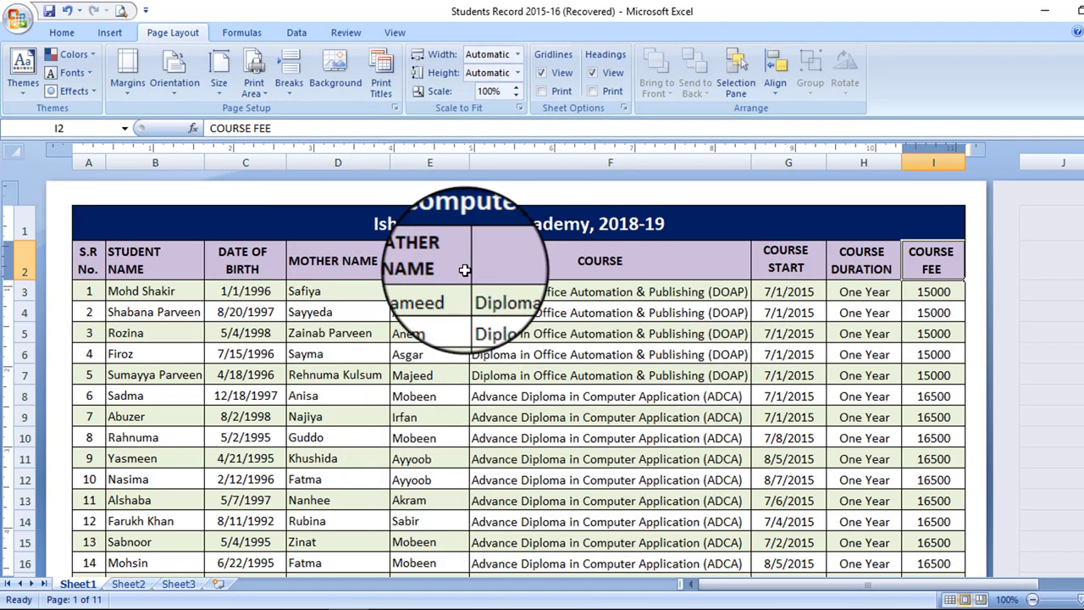
scroll(583, 366, "down", 4)
scroll(584, 366, "down", 4)
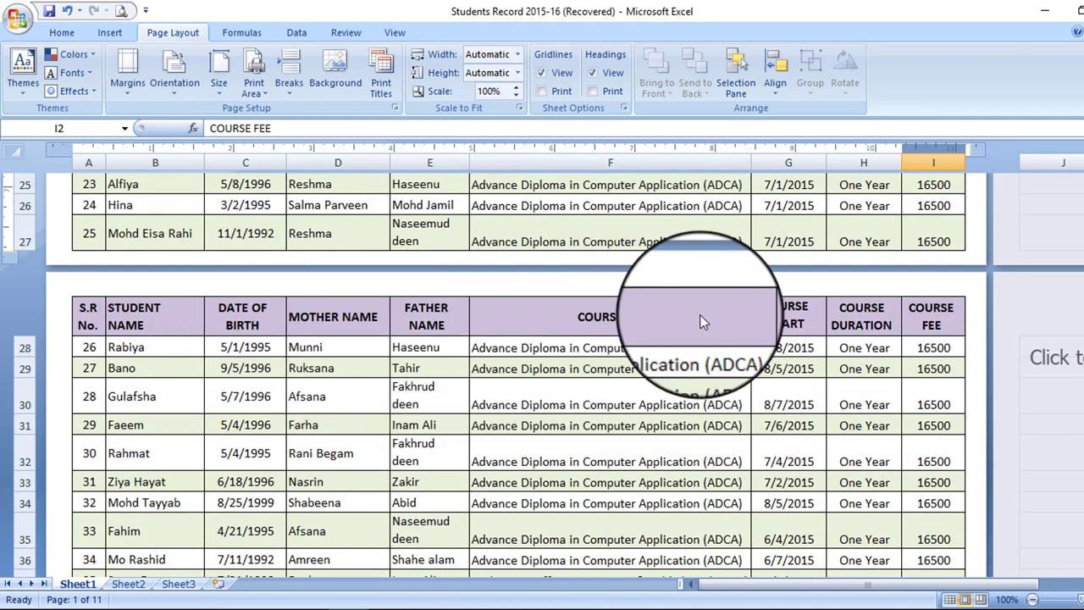
scroll(719, 314, "down", 5)
scroll(669, 314, "down", 3)
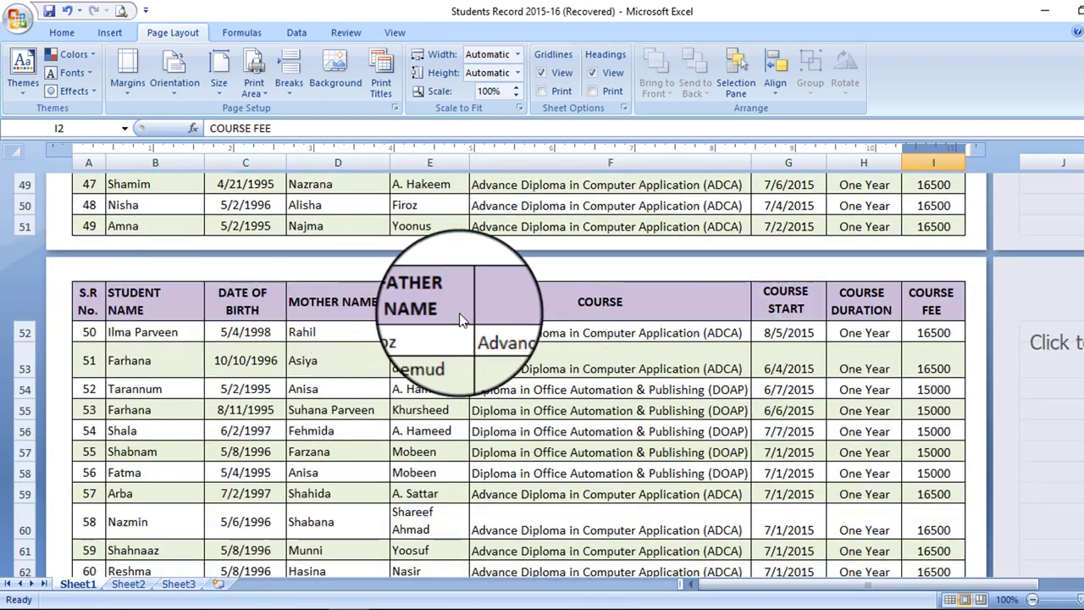
scroll(584, 364, "down", 4)
scroll(423, 254, "down", 1)
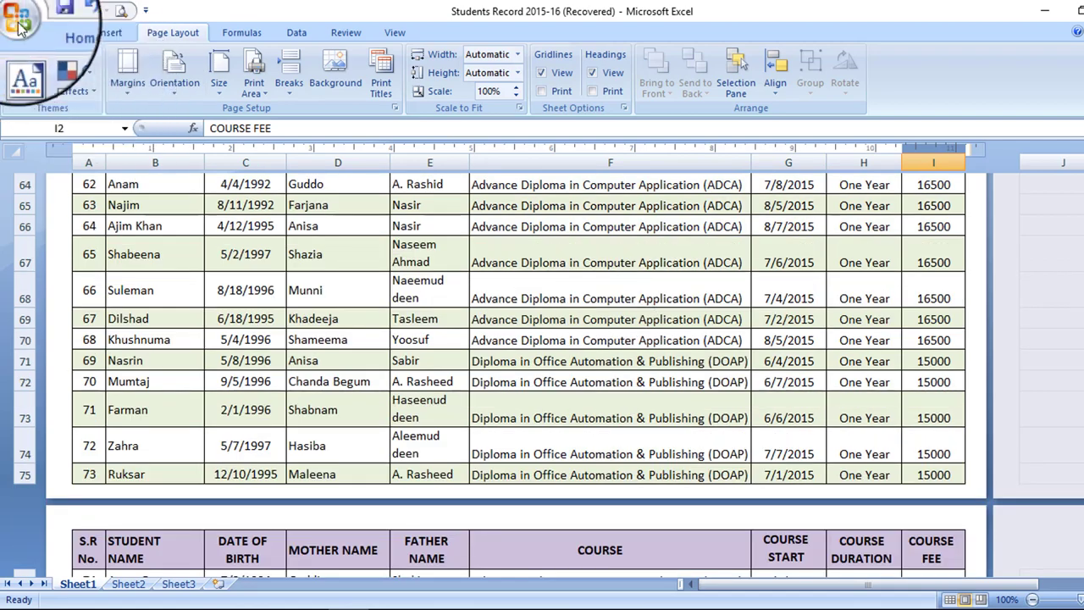
left_click(17, 21)
mouse_move(52, 204)
left_click(127, 154)
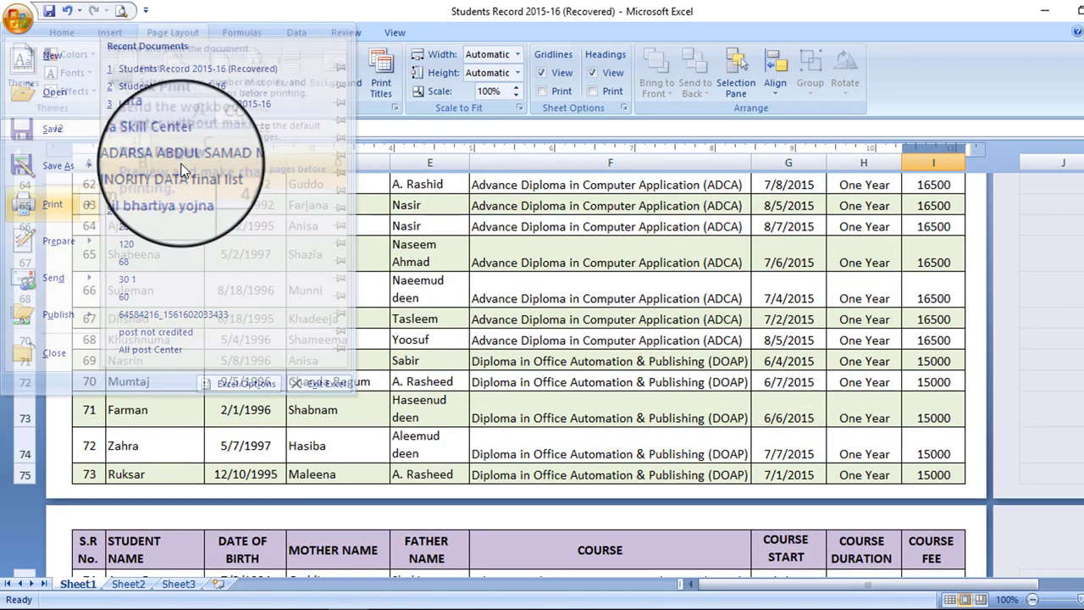
scroll(474, 296, "down", 5)
scroll(508, 303, "down", 1)
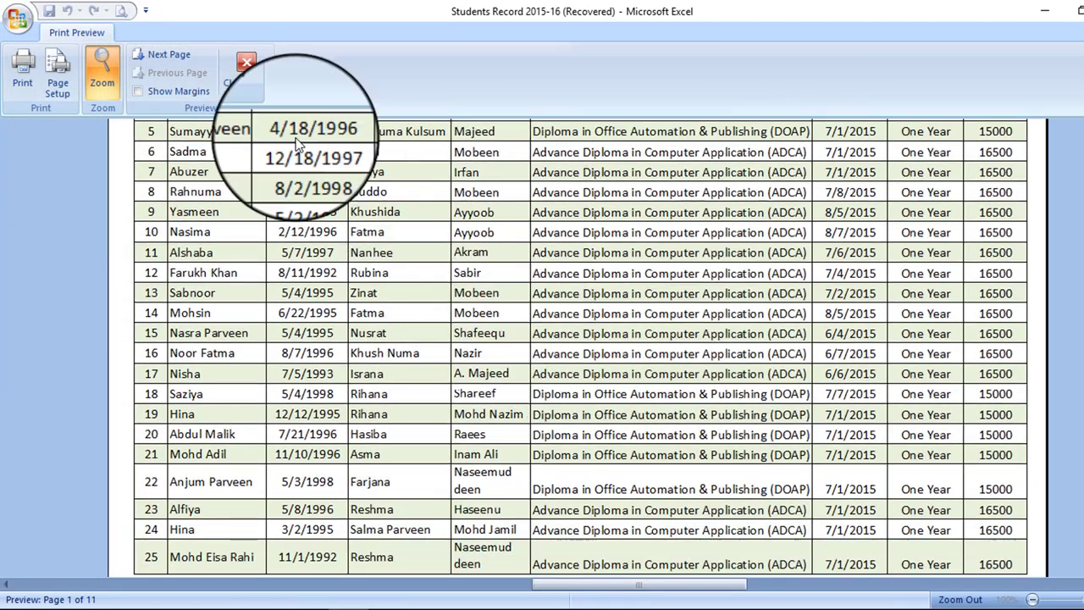
left_click(169, 55)
scroll(491, 271, "up", 1)
scroll(517, 279, "up", 4)
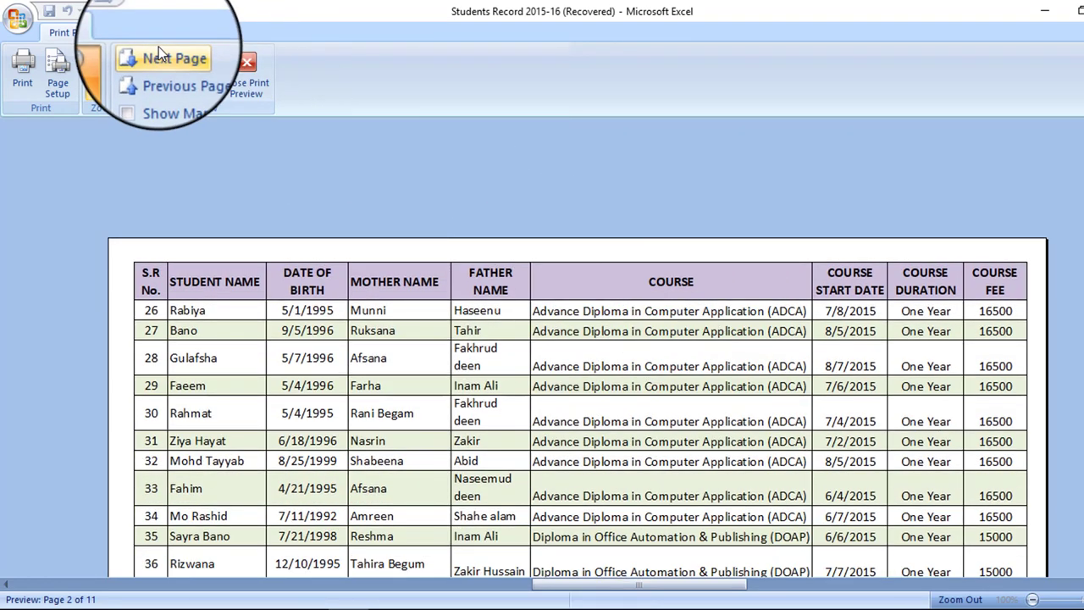
left_click(166, 54)
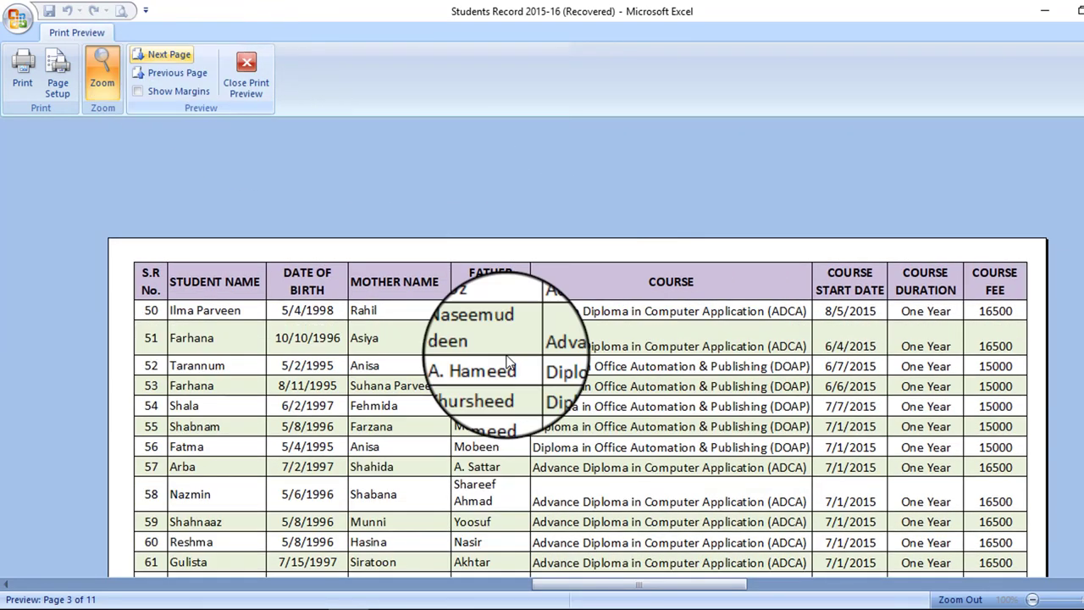
left_click(254, 75)
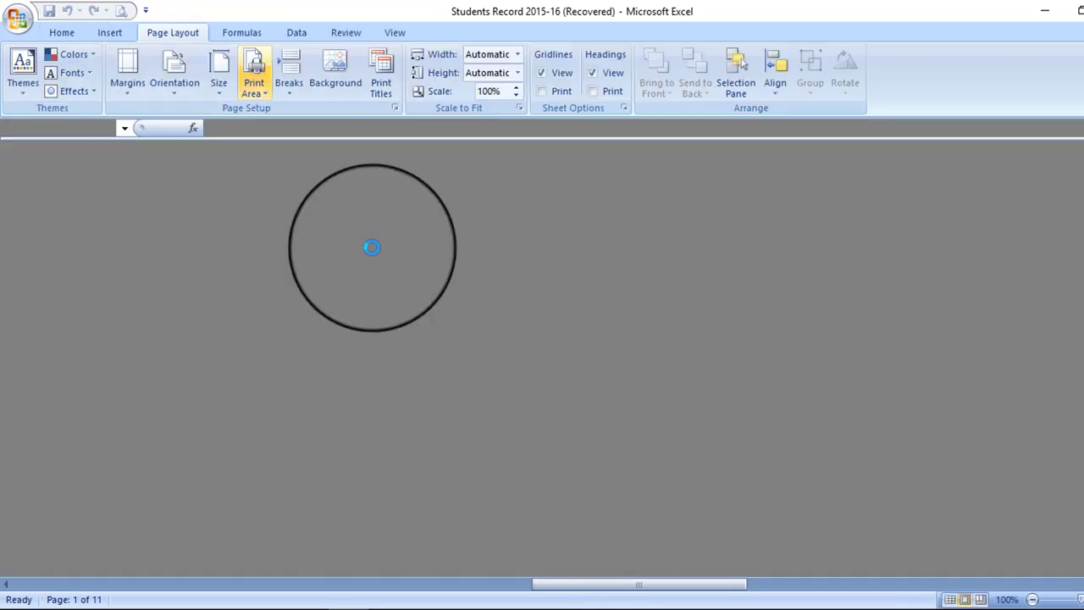
scroll(501, 366, "up", 4)
scroll(501, 365, "up", 5)
scroll(502, 366, "up", 5)
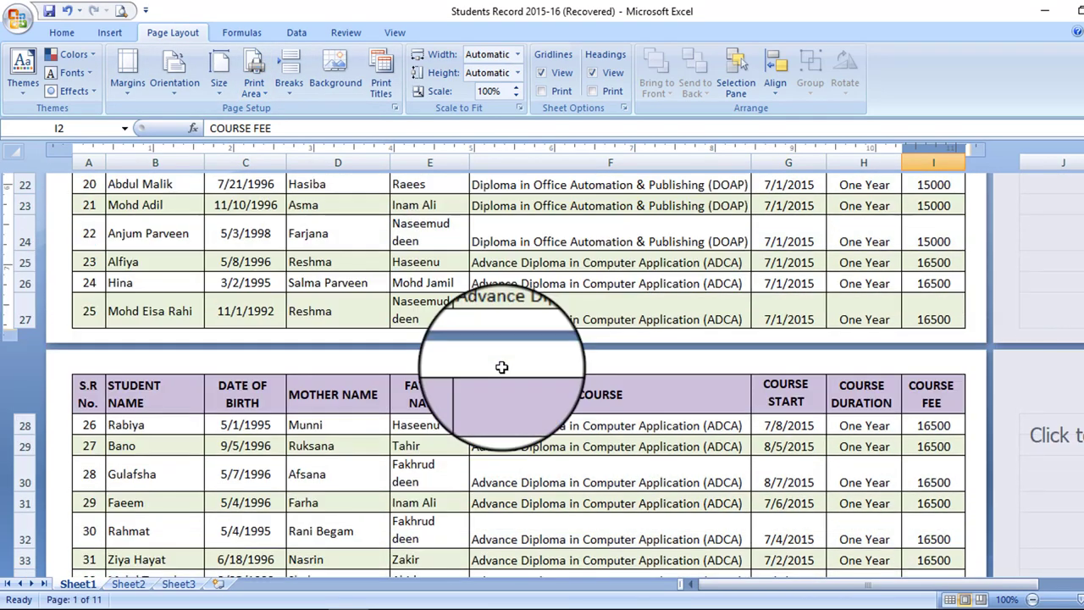
scroll(501, 366, "up", 2)
scroll(501, 366, "up", 5)
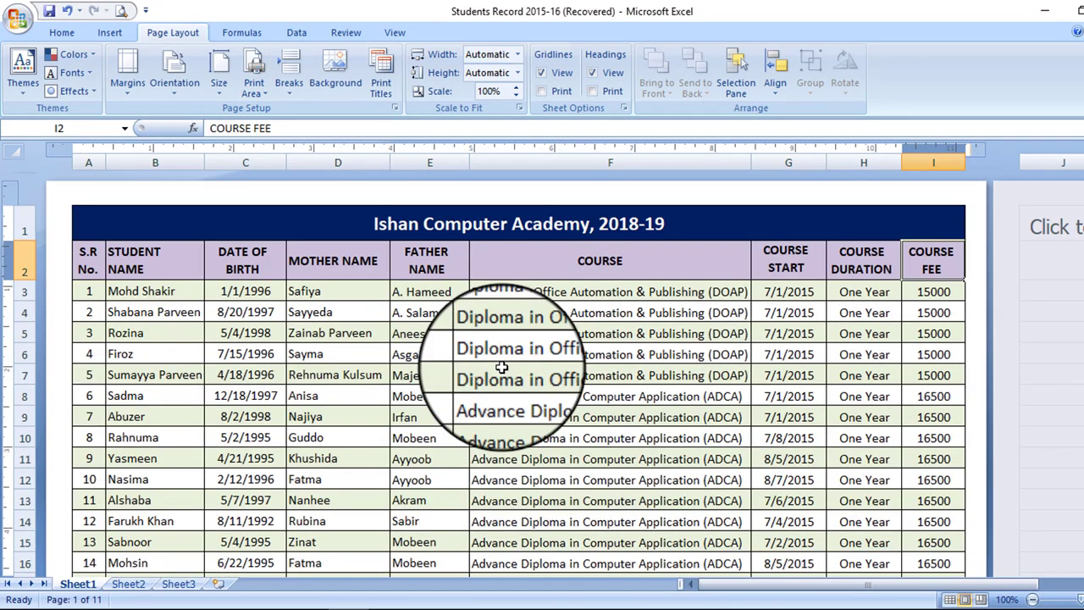
Turn the on-screen gridlines off and back on, then enable Gridlines Print.
left_click(338, 396)
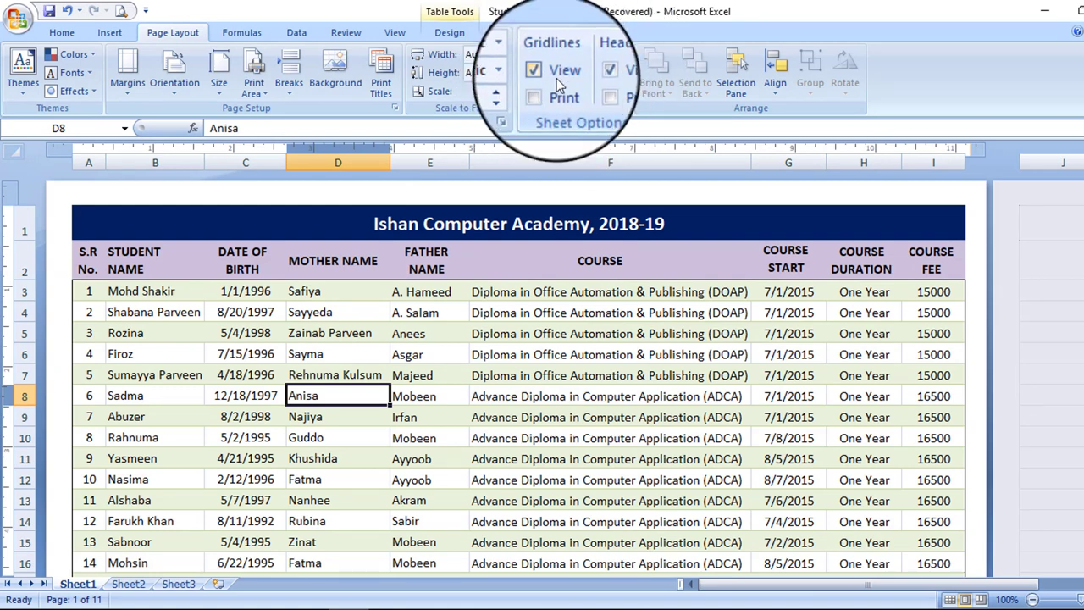
left_click(1062, 364)
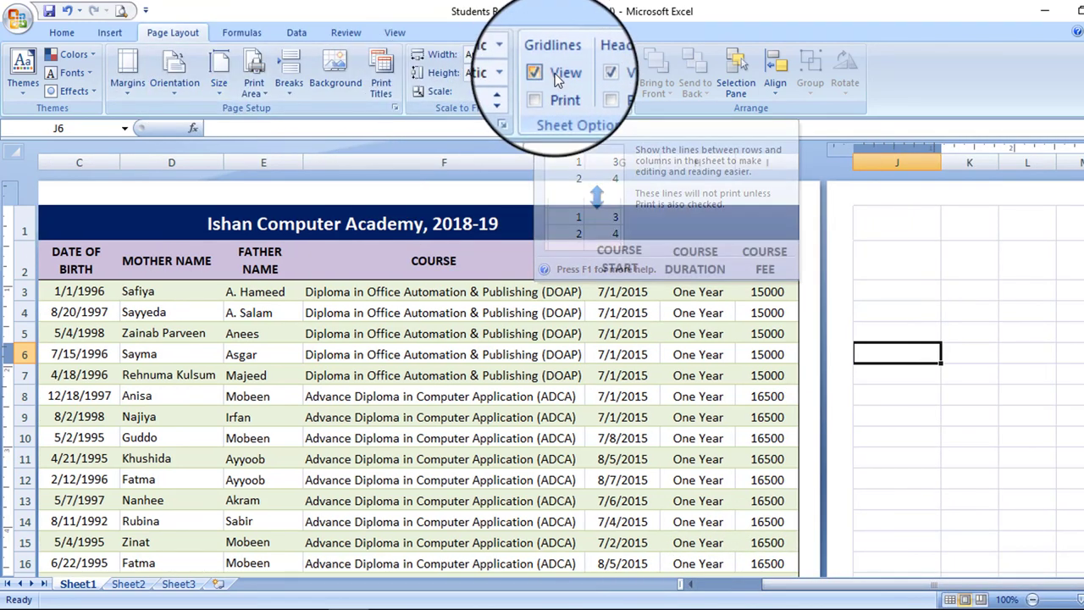
left_click(554, 74)
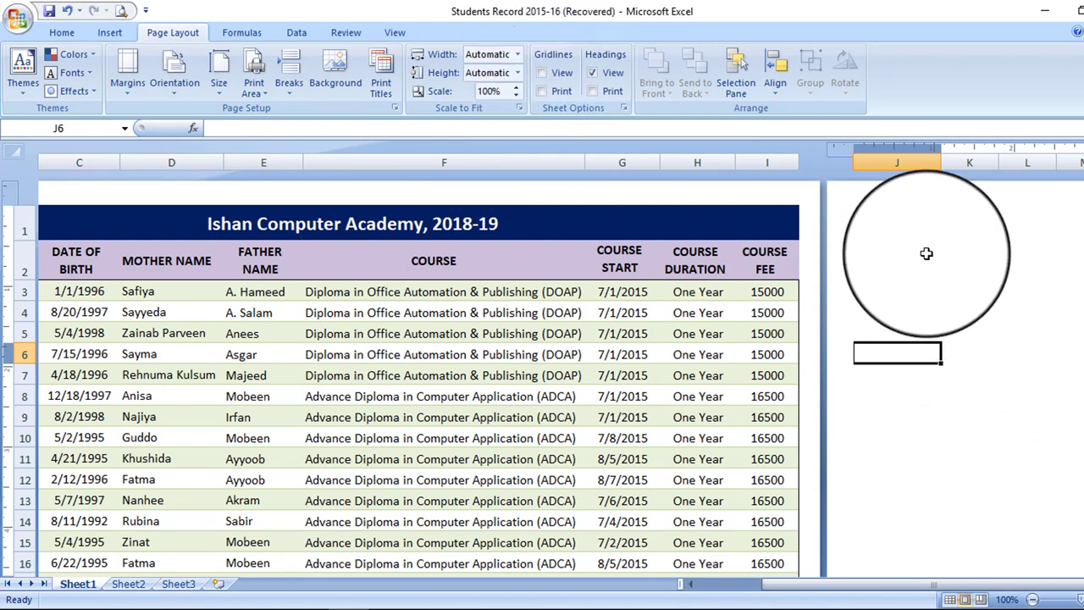
left_click_drag(924, 249, 1045, 482)
left_click(975, 295)
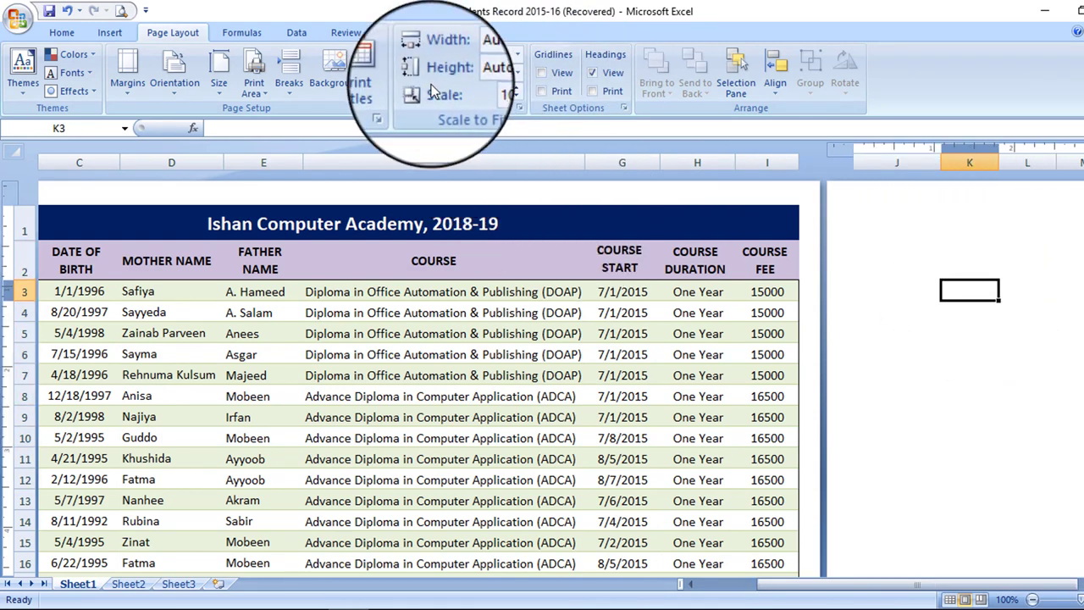
left_click(543, 73)
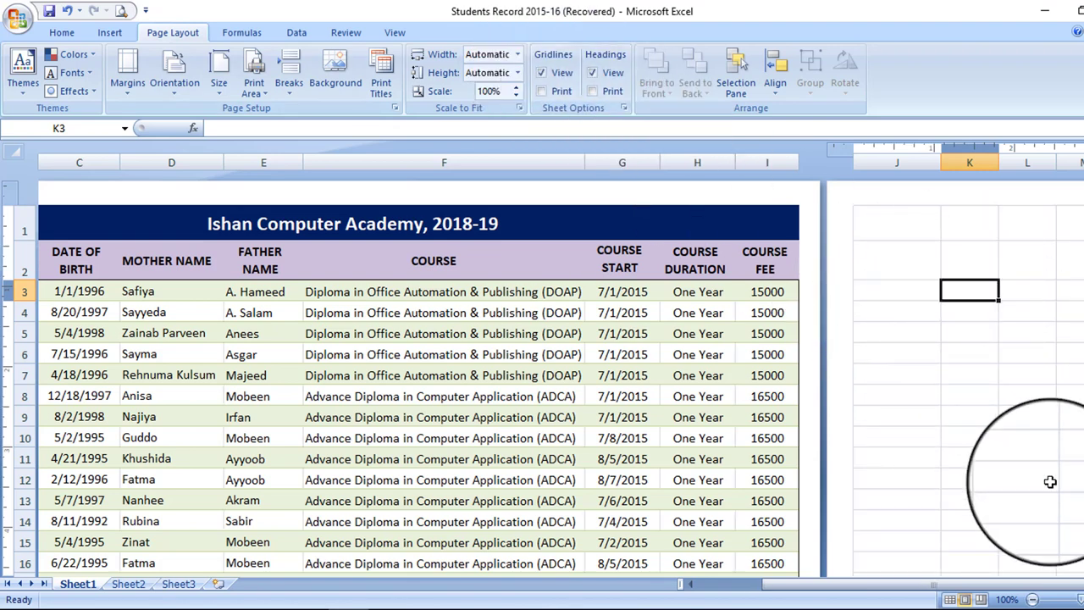
left_click(542, 92)
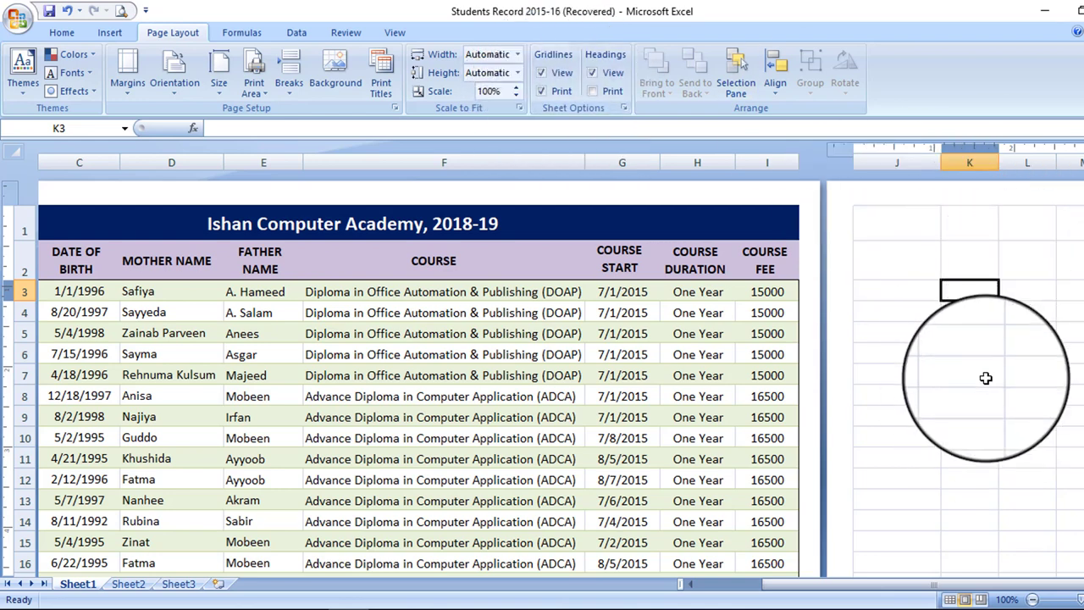
left_click(260, 413)
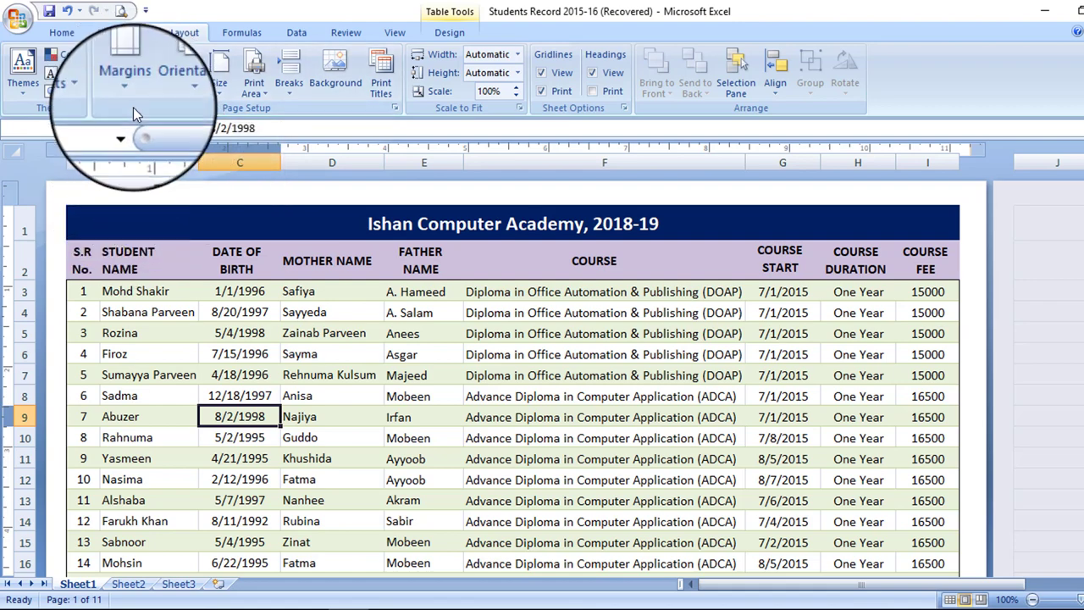
Widen the left page margin to 0.43 on the ruler.
left_click(129, 92)
left_click(81, 154)
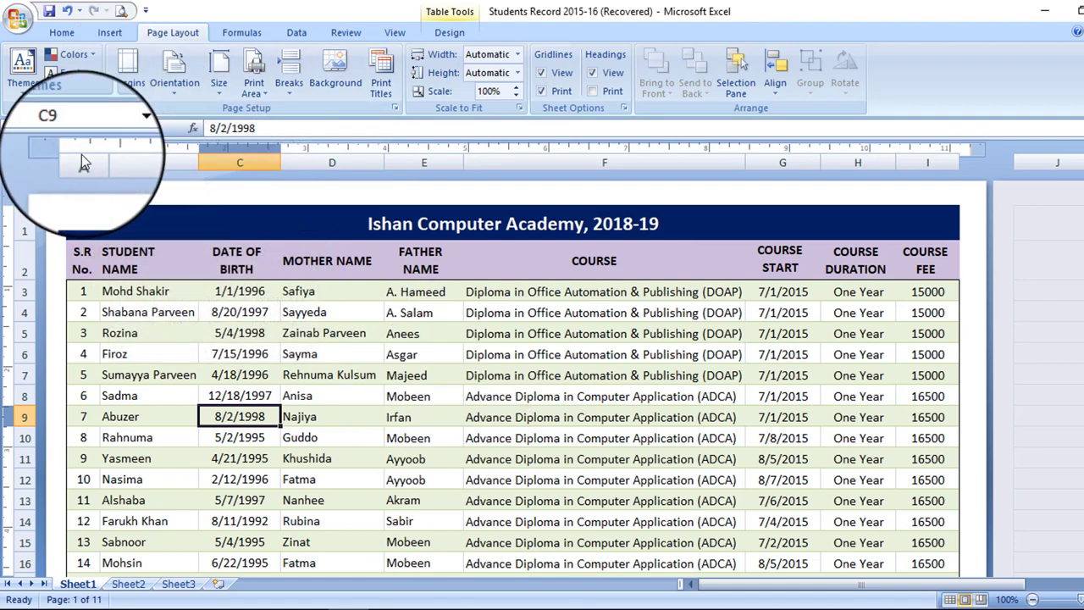
left_click_drag(67, 148, 81, 152)
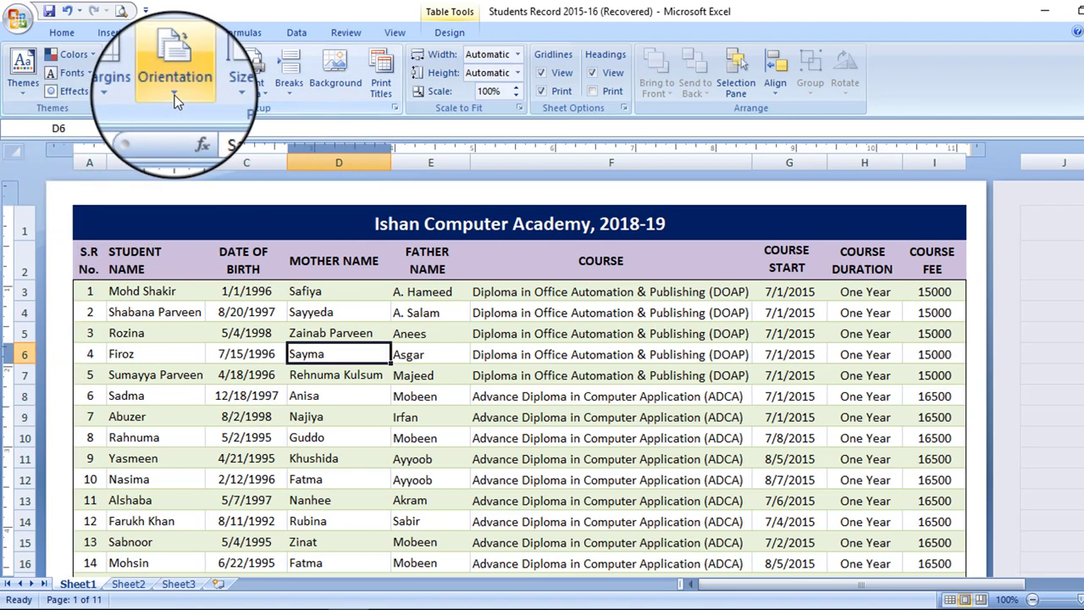
Set the paper size to A4.
left_click(175, 93)
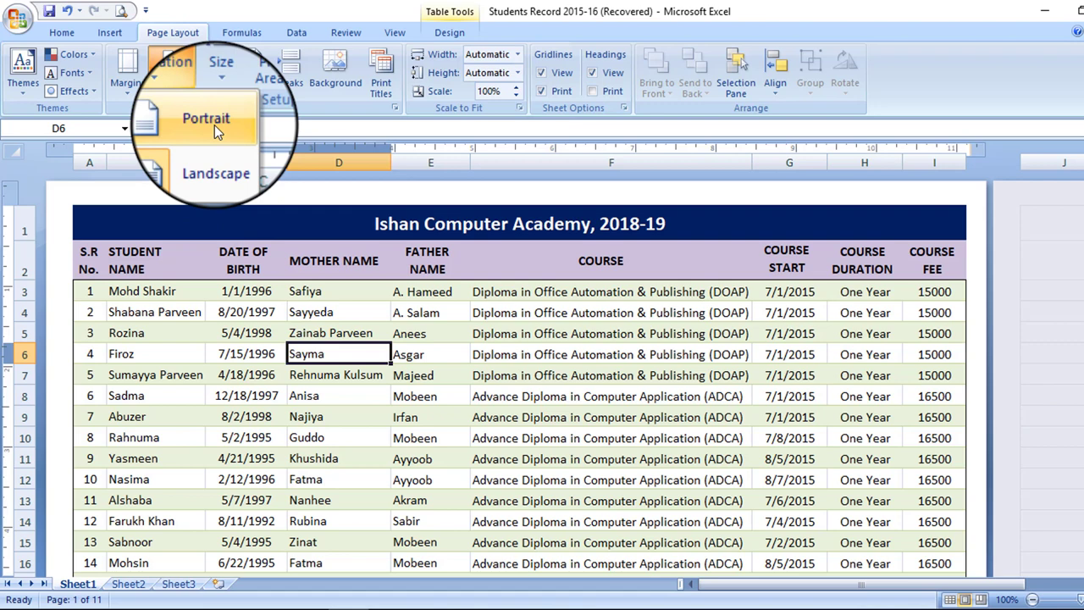
left_click(216, 94)
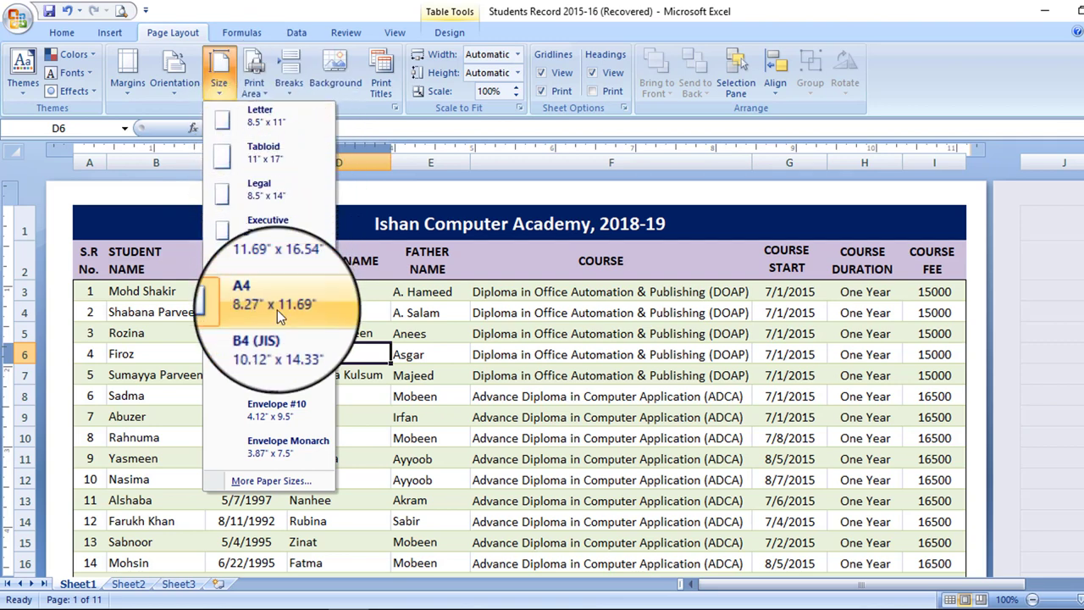
left_click(262, 93)
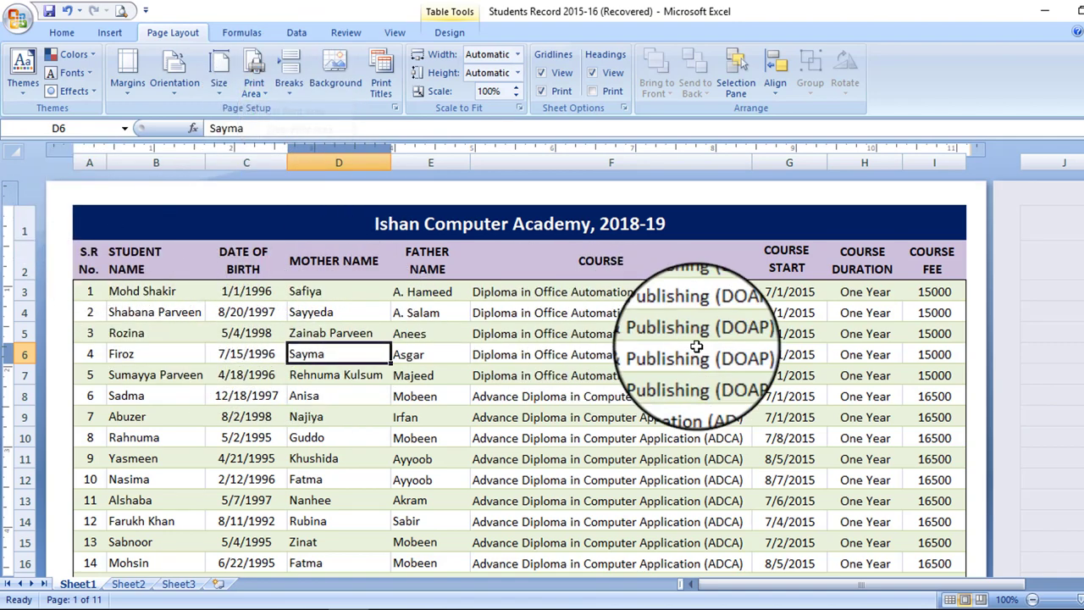
left_click(199, 231)
left_click_drag(199, 230, 709, 470)
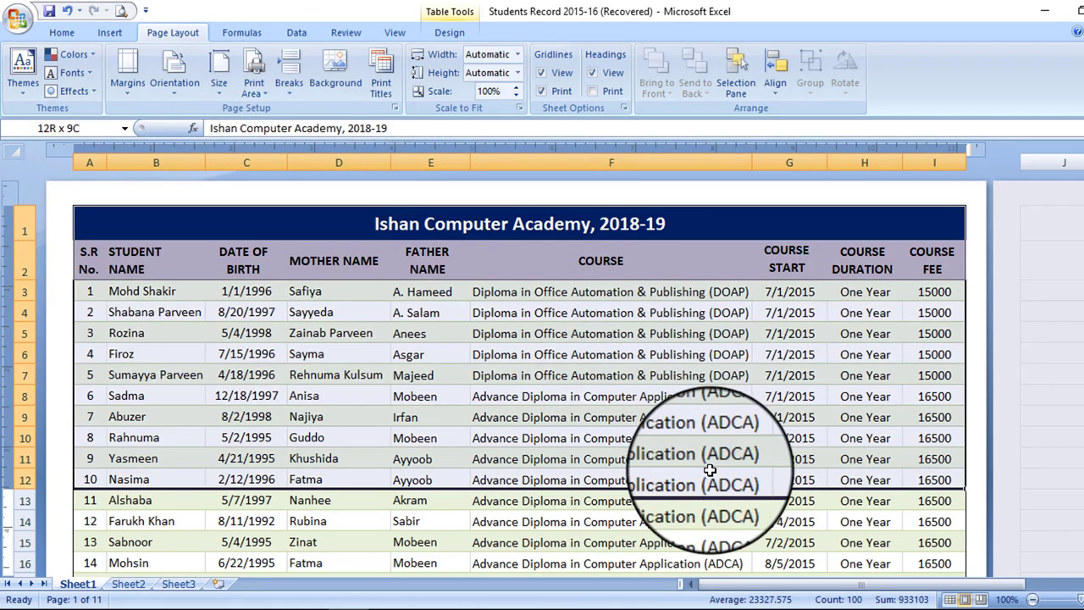
left_click(258, 93)
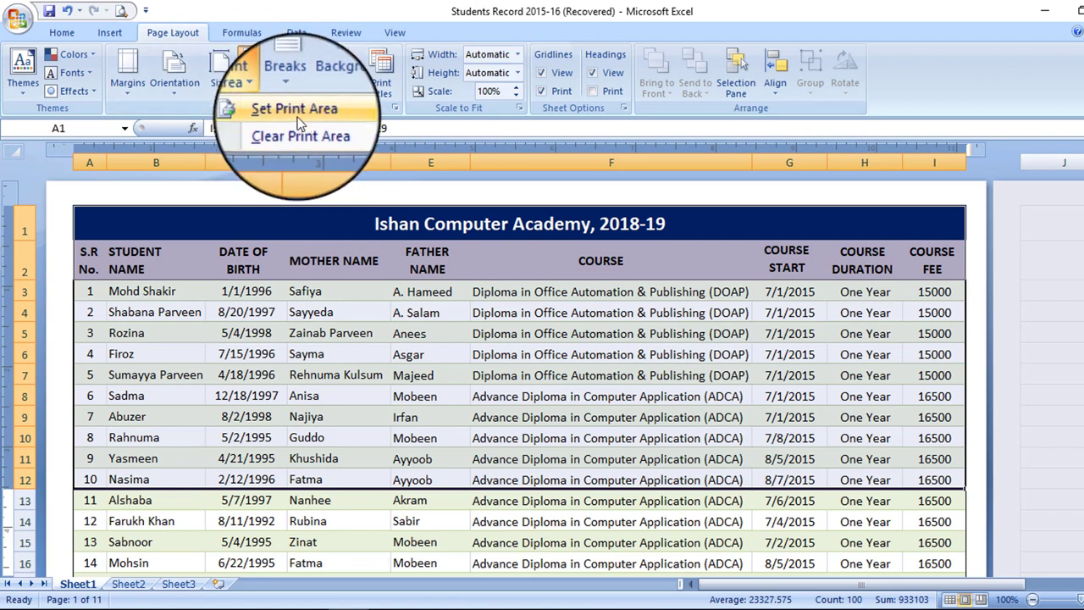
left_click(592, 377)
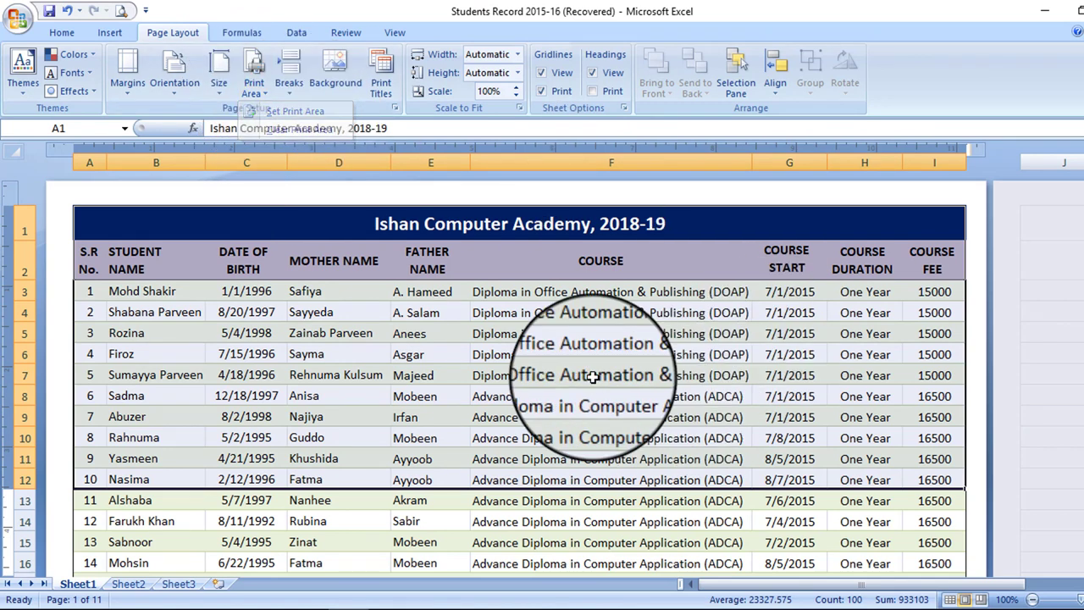
left_click(296, 94)
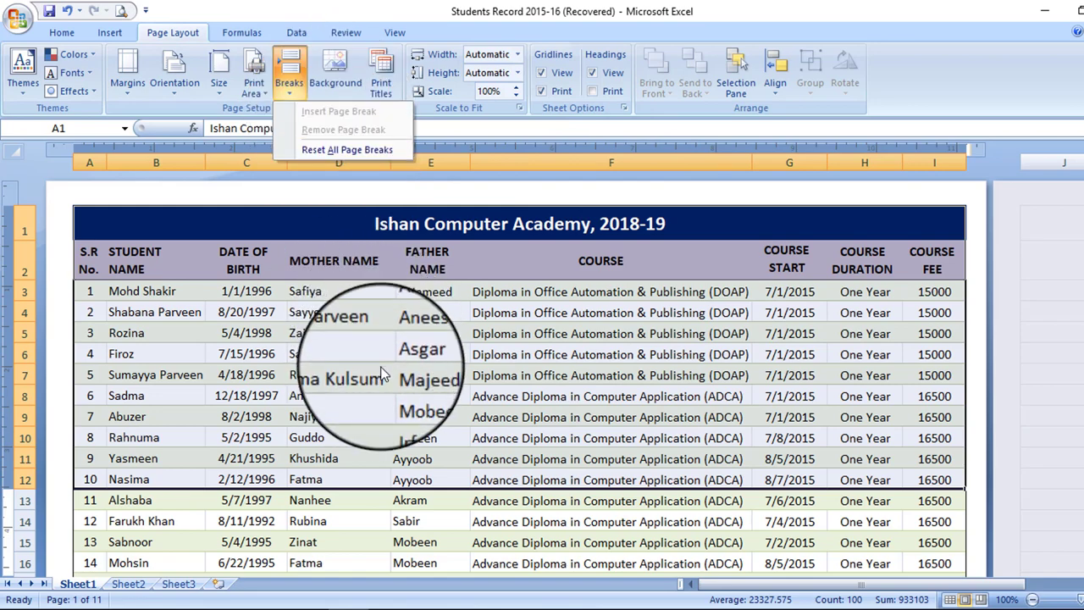
key("Escape")
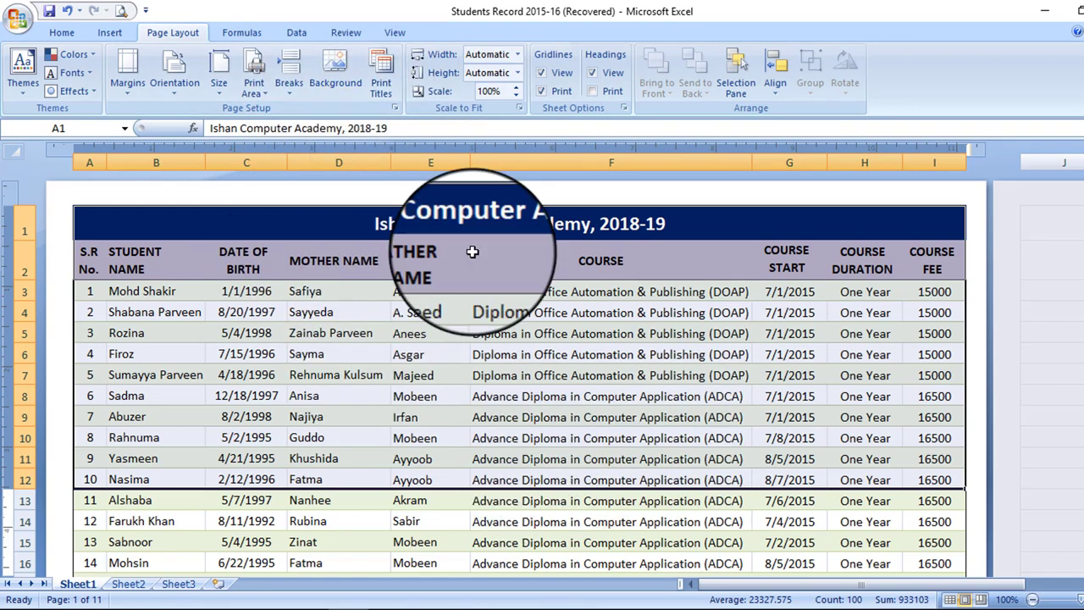
left_click(423, 313)
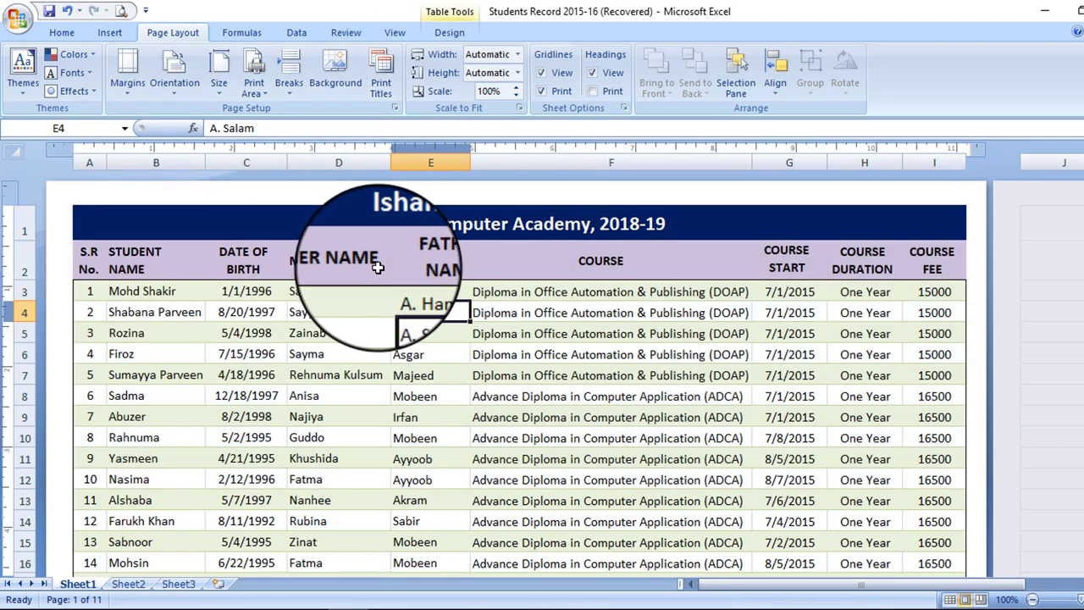